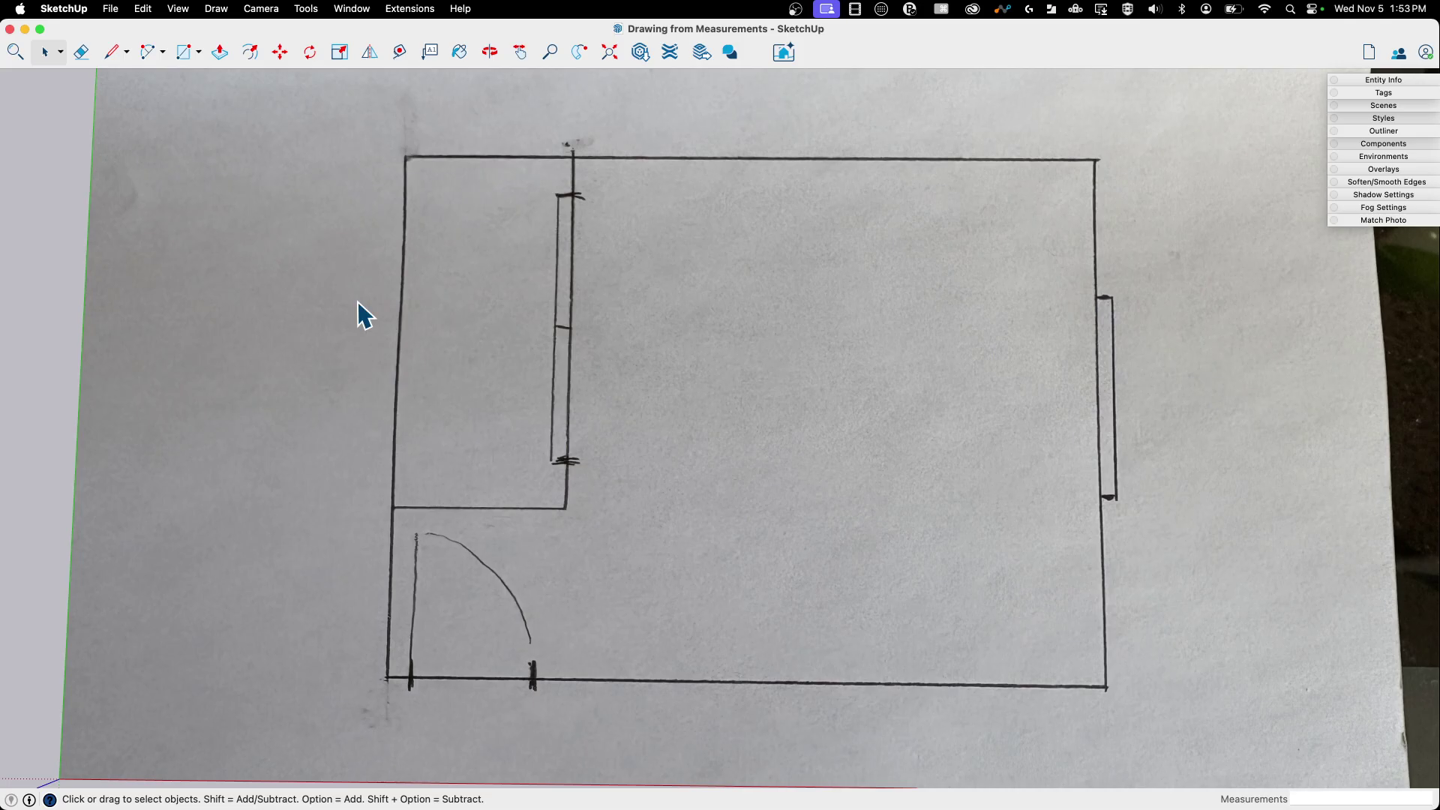
# Step: Orbit briefly and return to Select to view the second sketch and its 13'9" width
pyautogui.press('o')
pyautogui.press('space')
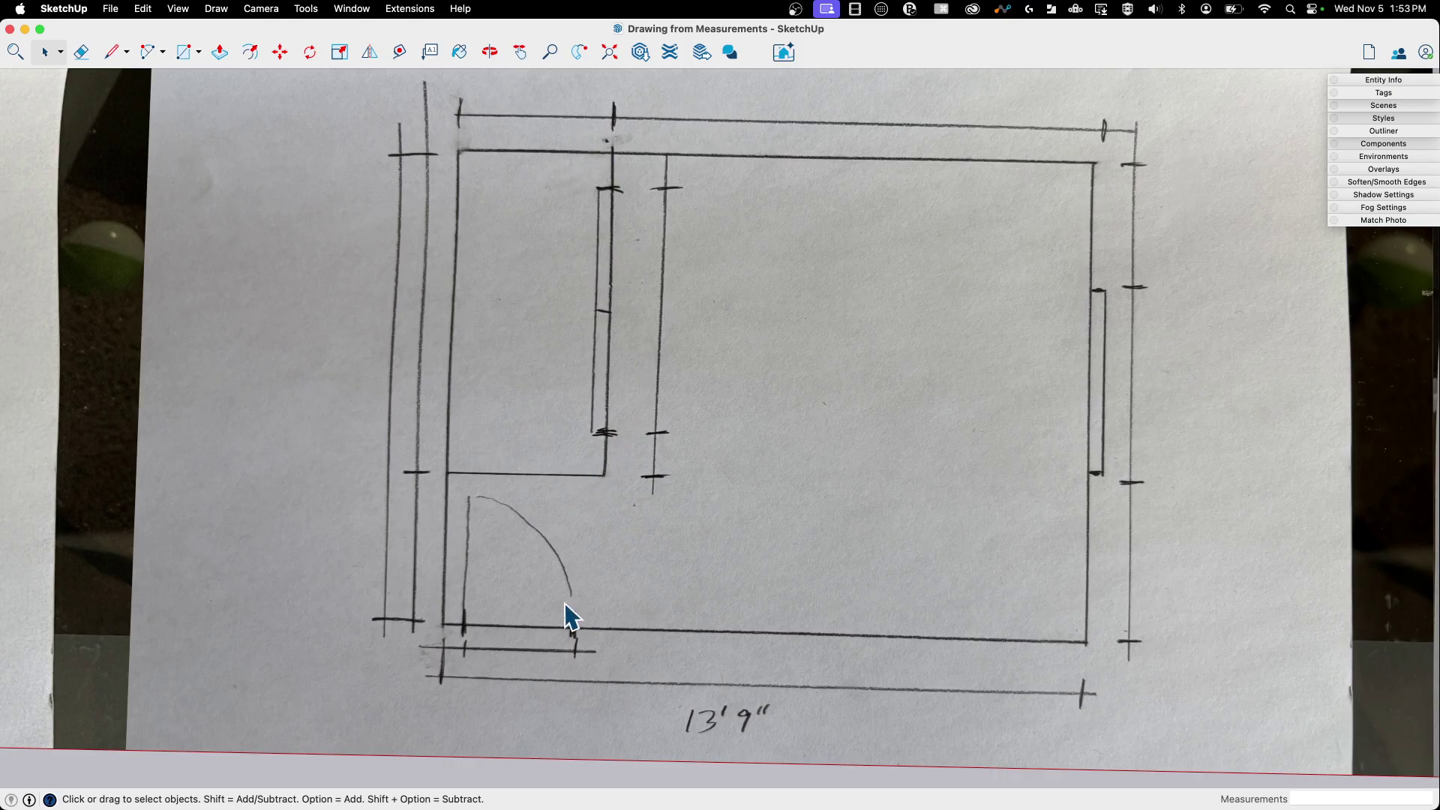
# Step: Zoom and pan to read the third sketch's 2'4½", 11'4½", 9'8" dimensions and height notes
pyautogui.scroll(-3, 183, 537)
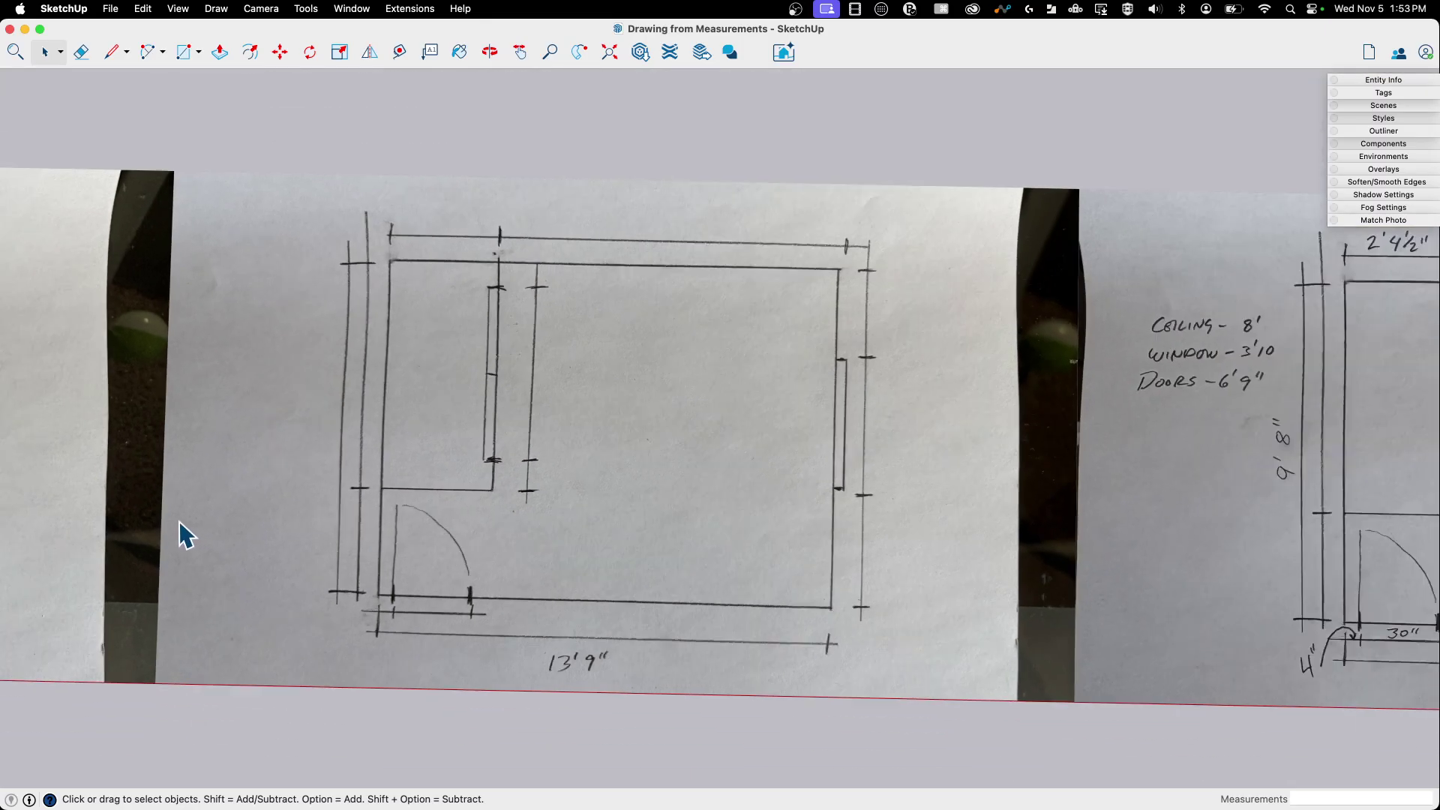
pyautogui.hscroll(5, 1154, 479)
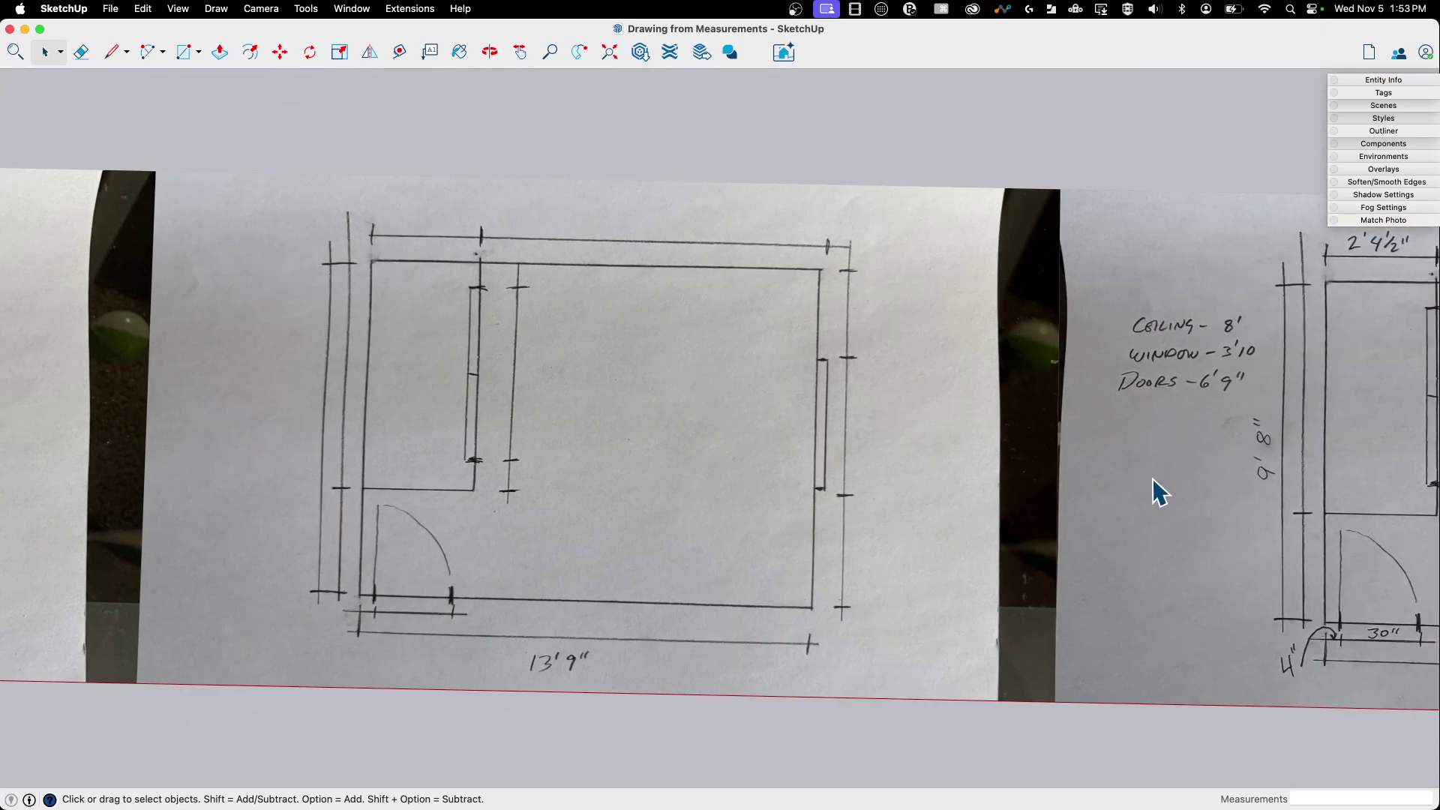
pyautogui.scroll(4, 1154, 479)
pyautogui.hscroll(3, 1152, 480)
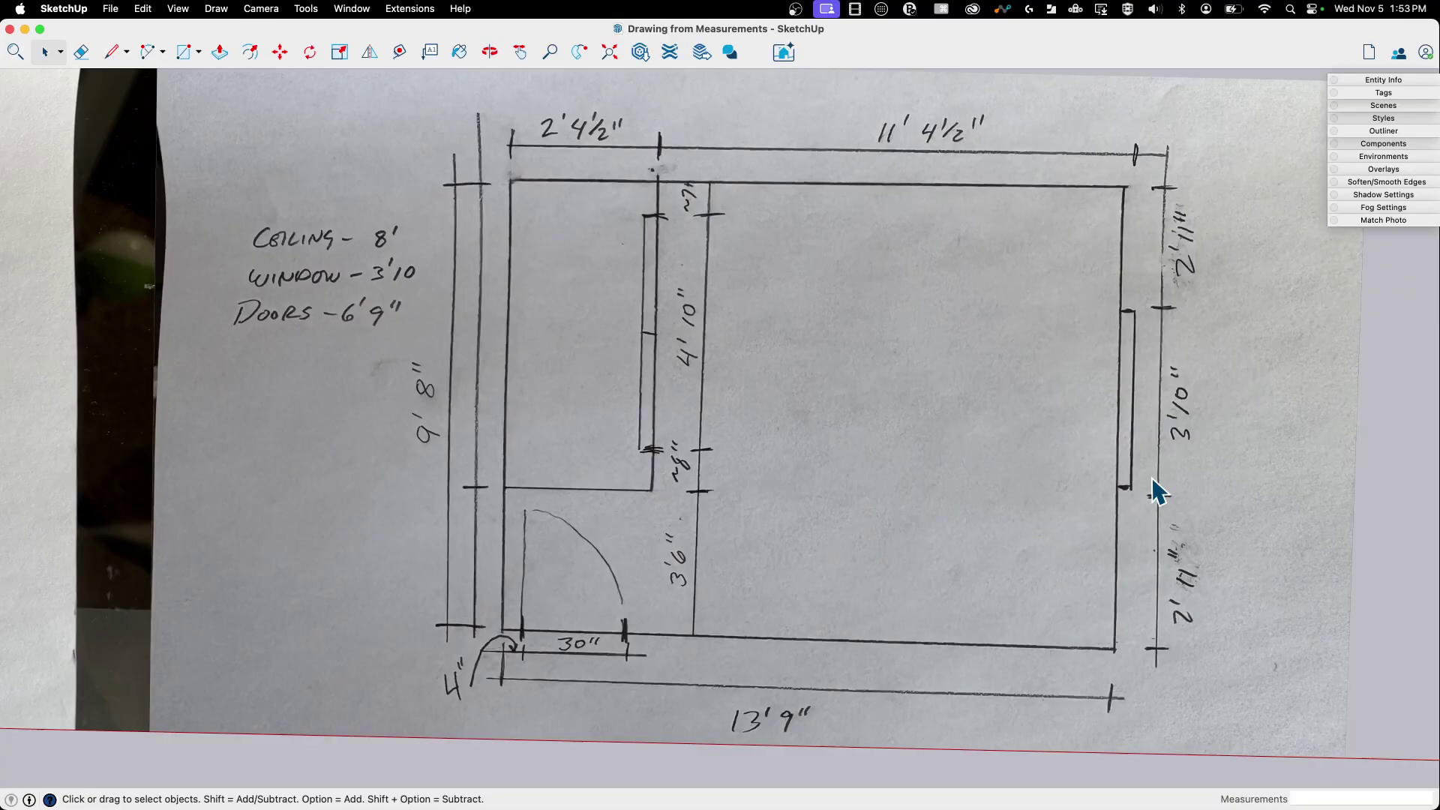
pyautogui.scroll(2, 1152, 480)
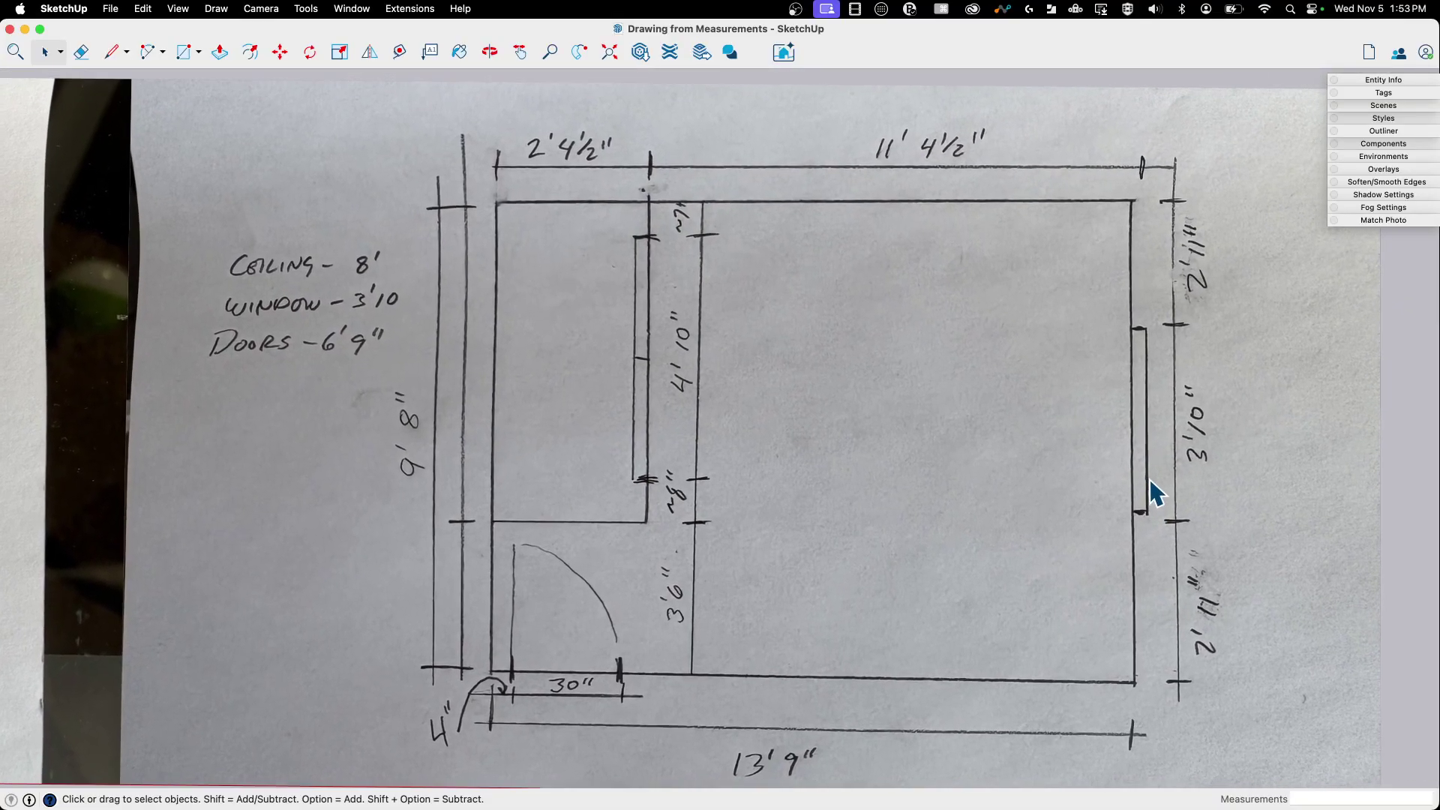
pyautogui.scroll(-2, 1153, 492)
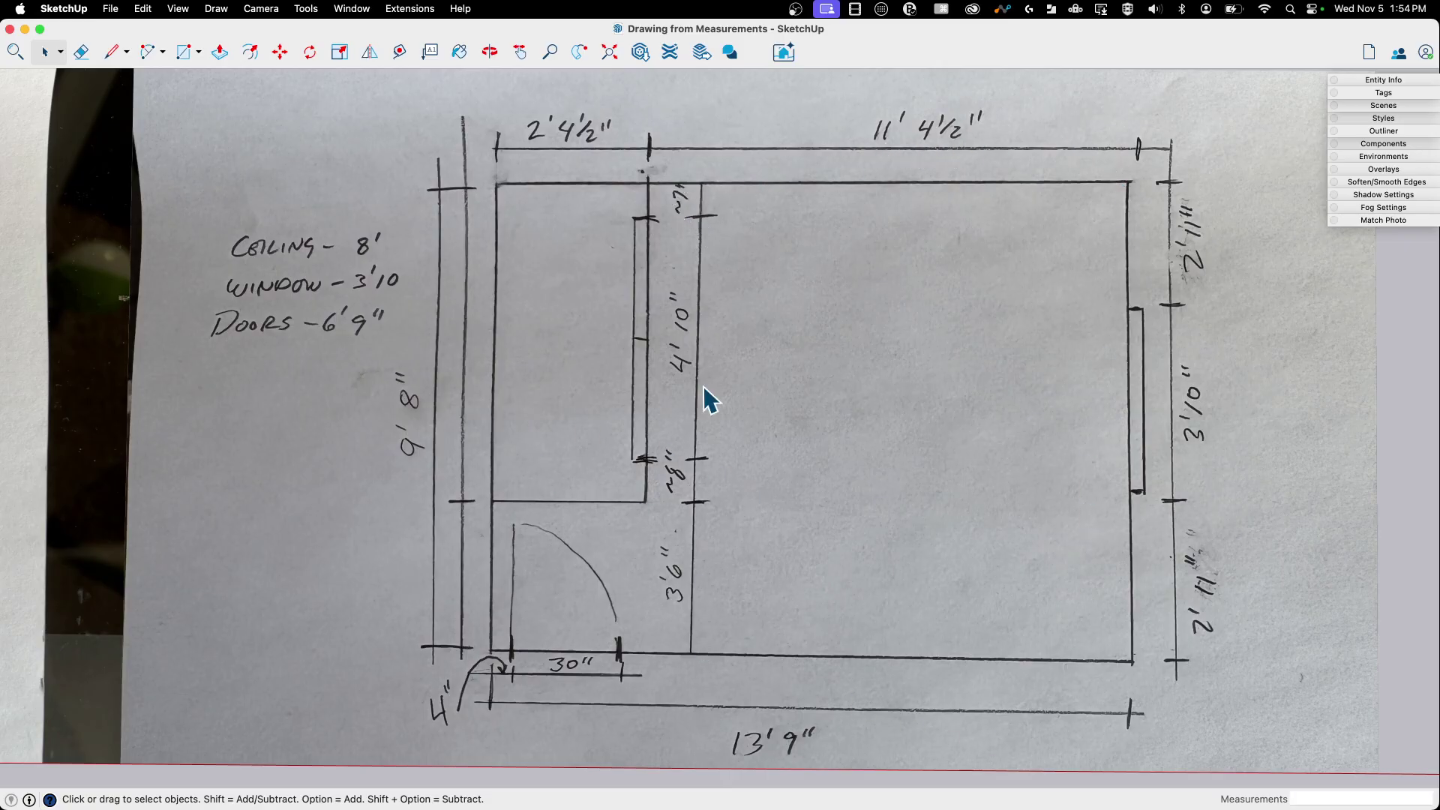
# Step: Zoom out and orbit to see the photo strip in perspective
pyautogui.scroll(-2, 1061, 159)
pyautogui.scroll(-8, 1012, 390)
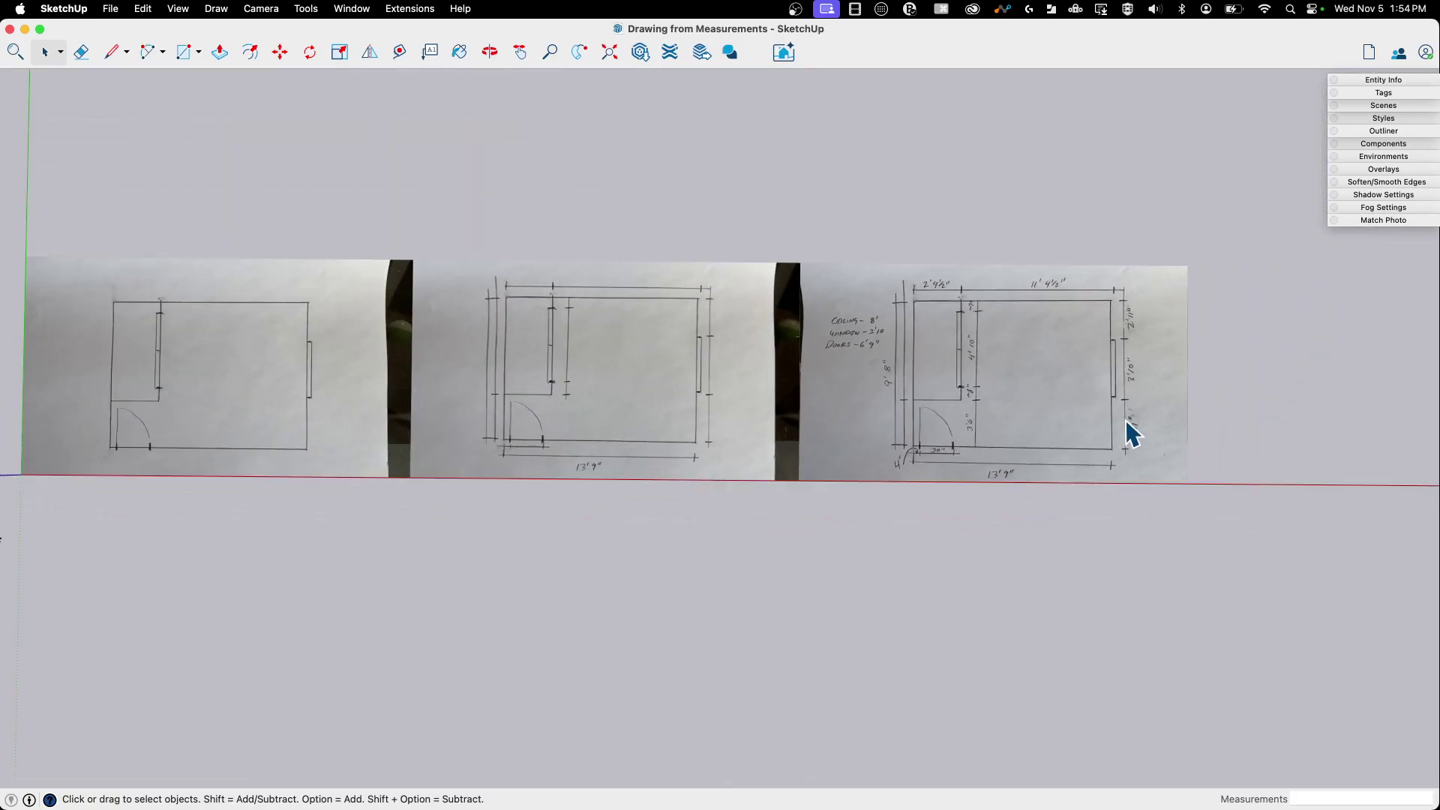
pyautogui.moveTo(353, 660); pyautogui.dragTo(337, 299, button='middle')
pyautogui.scroll(5, 352, 479)
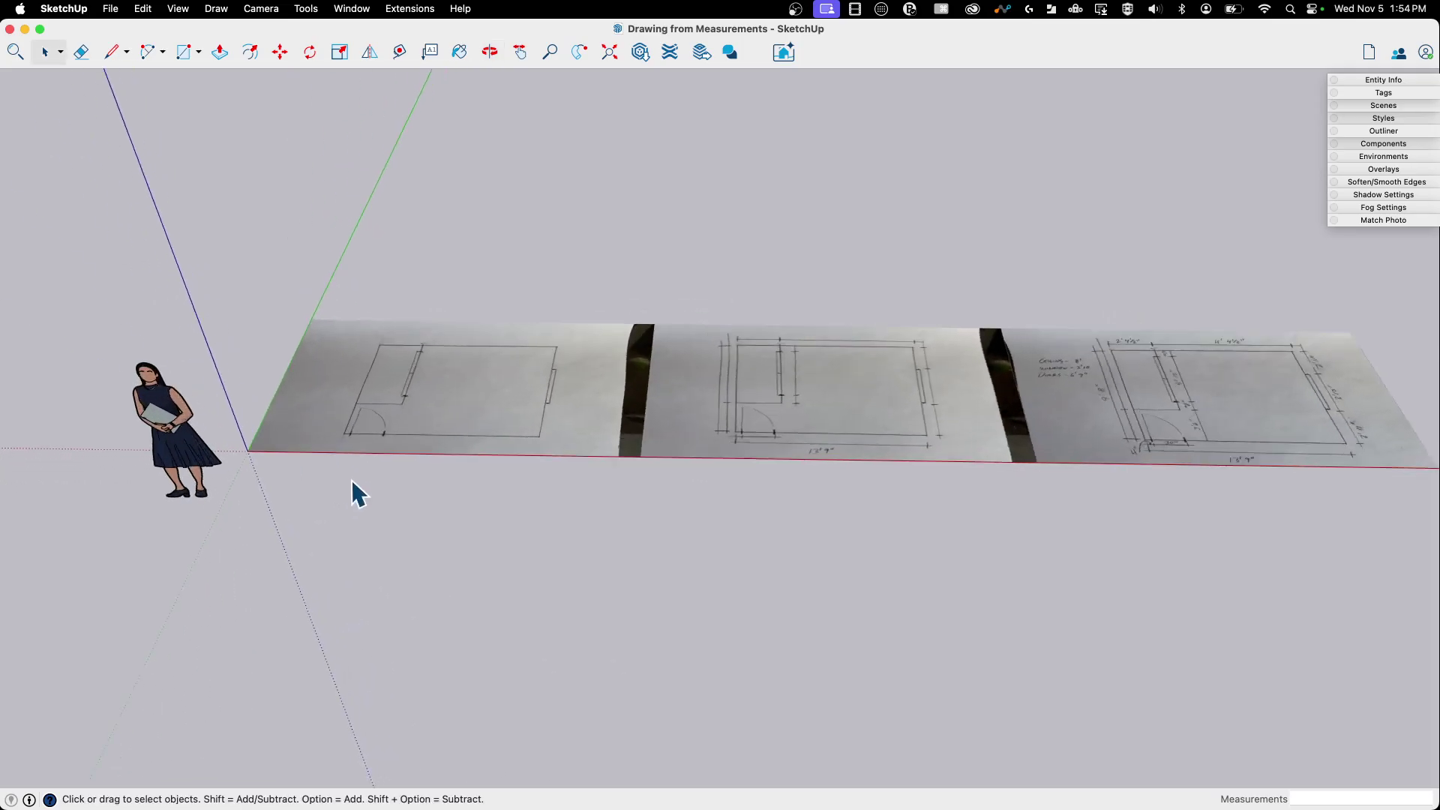
pyautogui.moveTo(384, 449); pyautogui.dragTo(462, 496, button='middle')
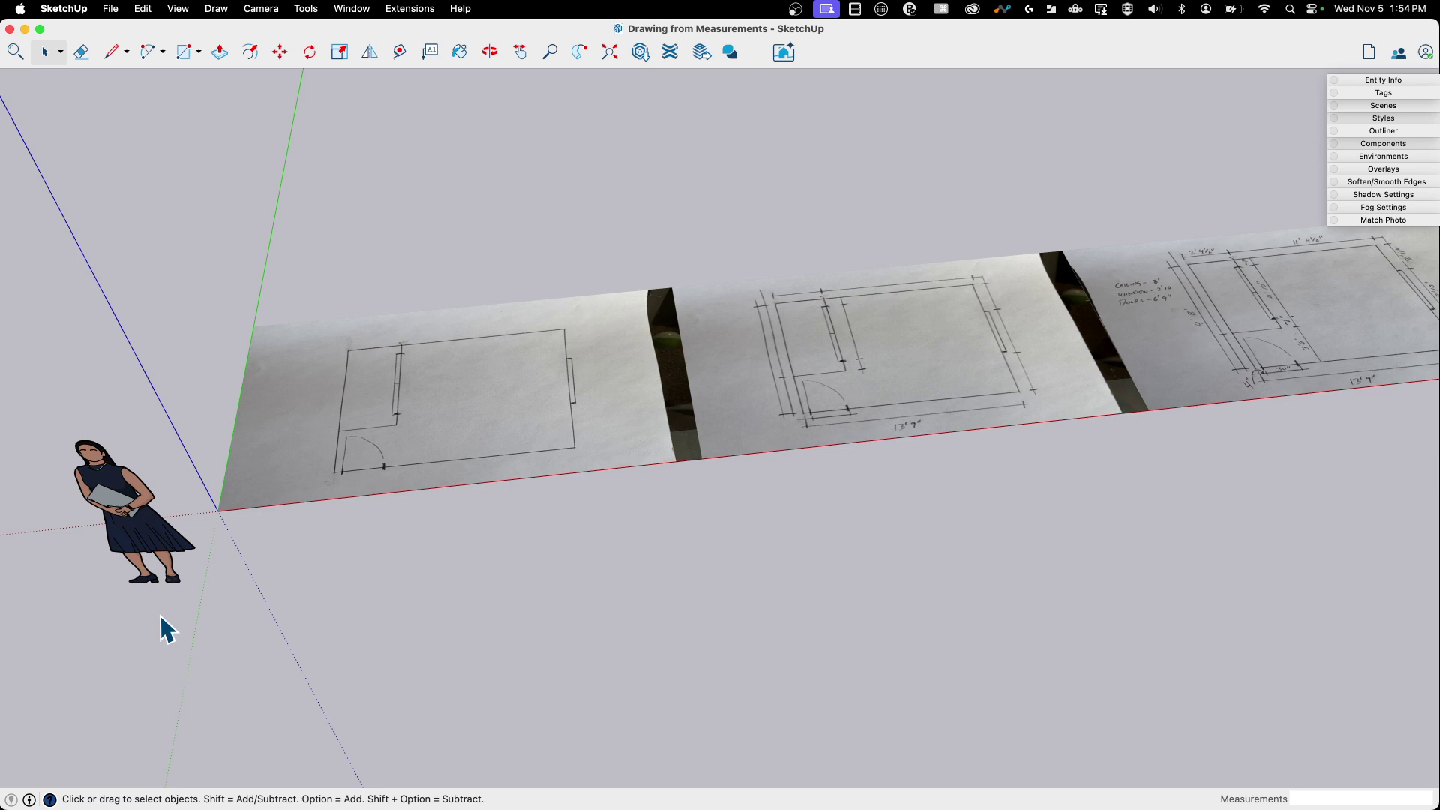
# Step: Move the person figure onto the first plan photo, then to the lower left of the axes
pyautogui.click(147, 582)
pyautogui.press('m')
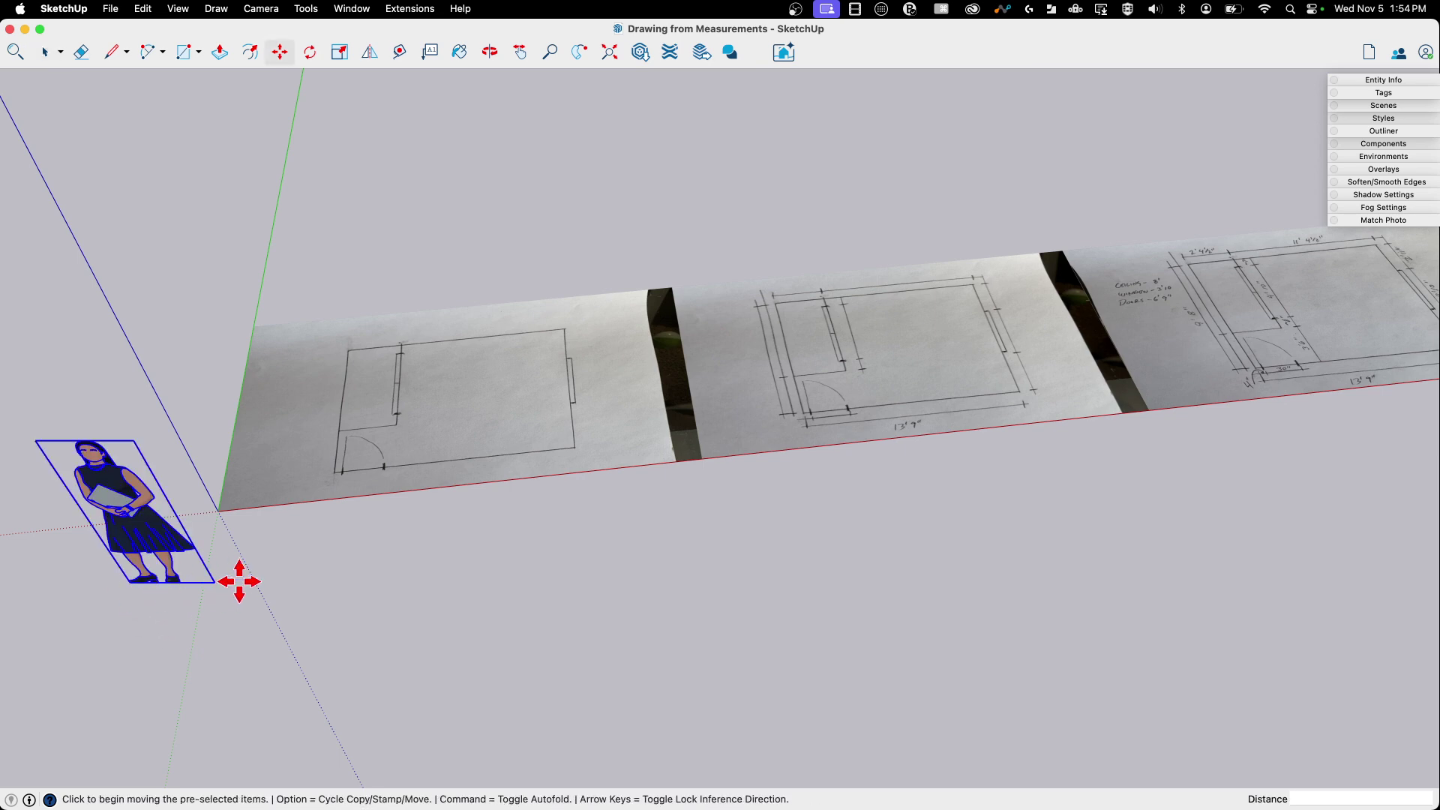
pyautogui.click(206, 582)
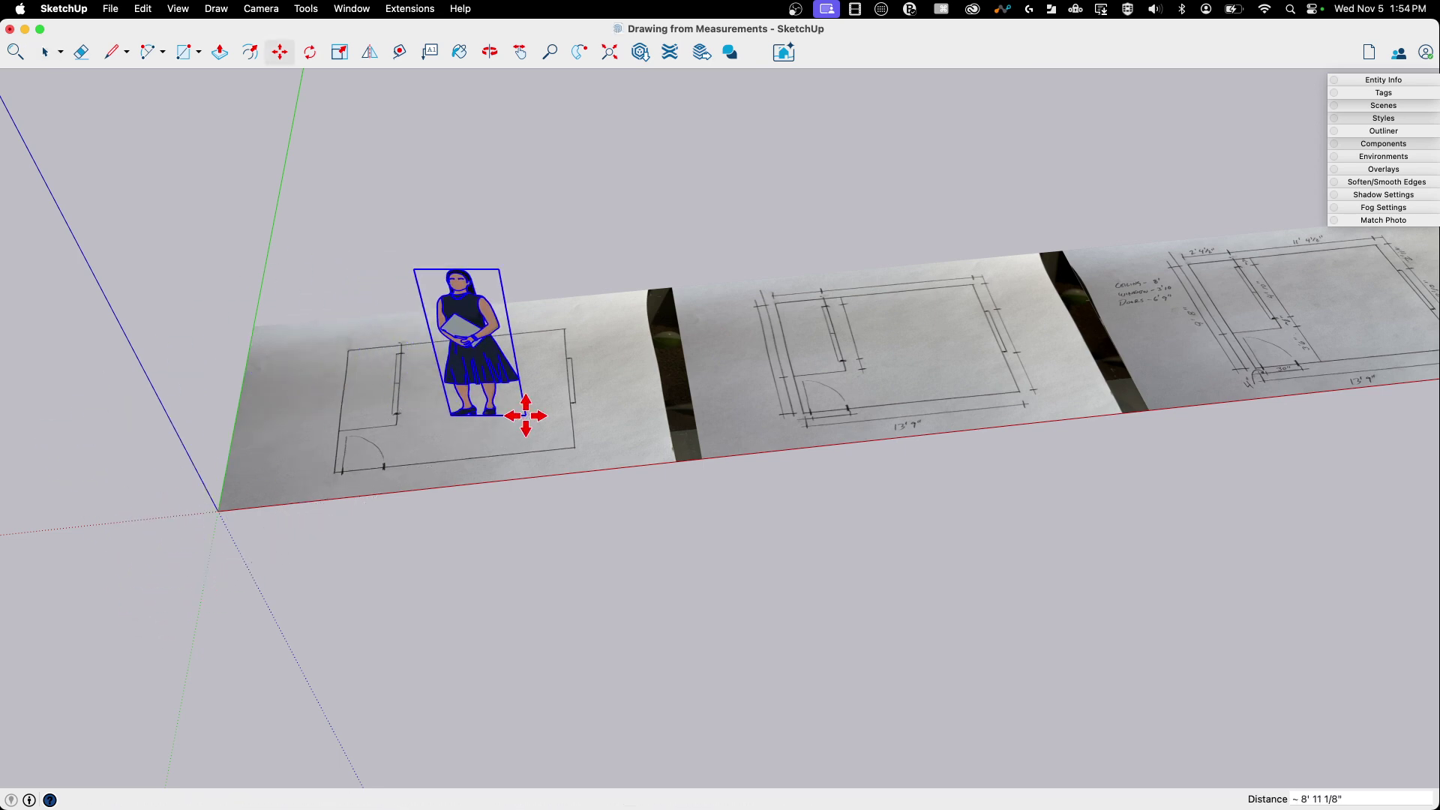
pyautogui.click(525, 415)
pyautogui.moveTo(527, 480); pyautogui.dragTo(466, 645, button='middle')
pyautogui.press('m')
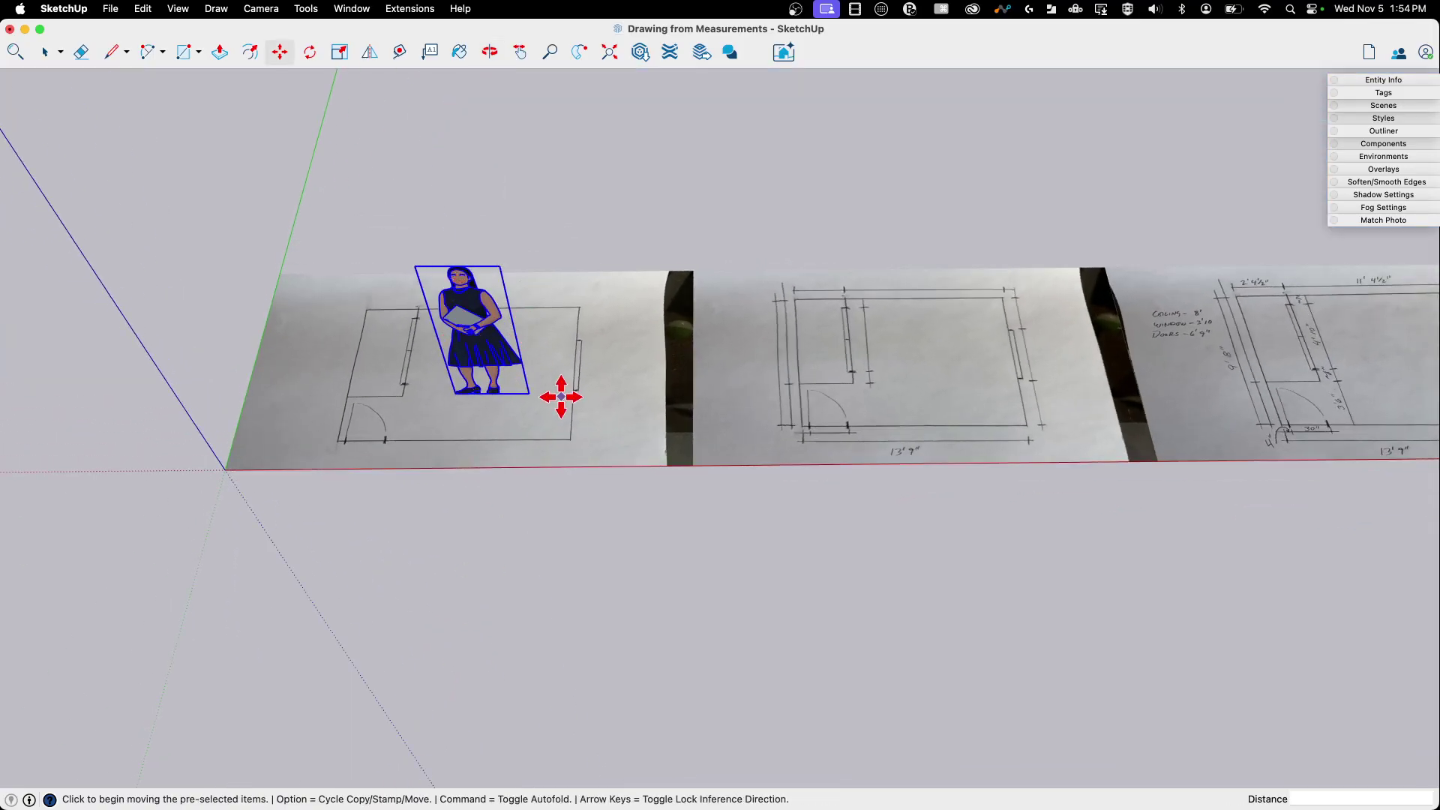
pyautogui.click(523, 391)
pyautogui.click(177, 571)
# Step: Start a line at the first plan's lower-left corner, then cancel it while viewing all three photos
pyautogui.press('l')
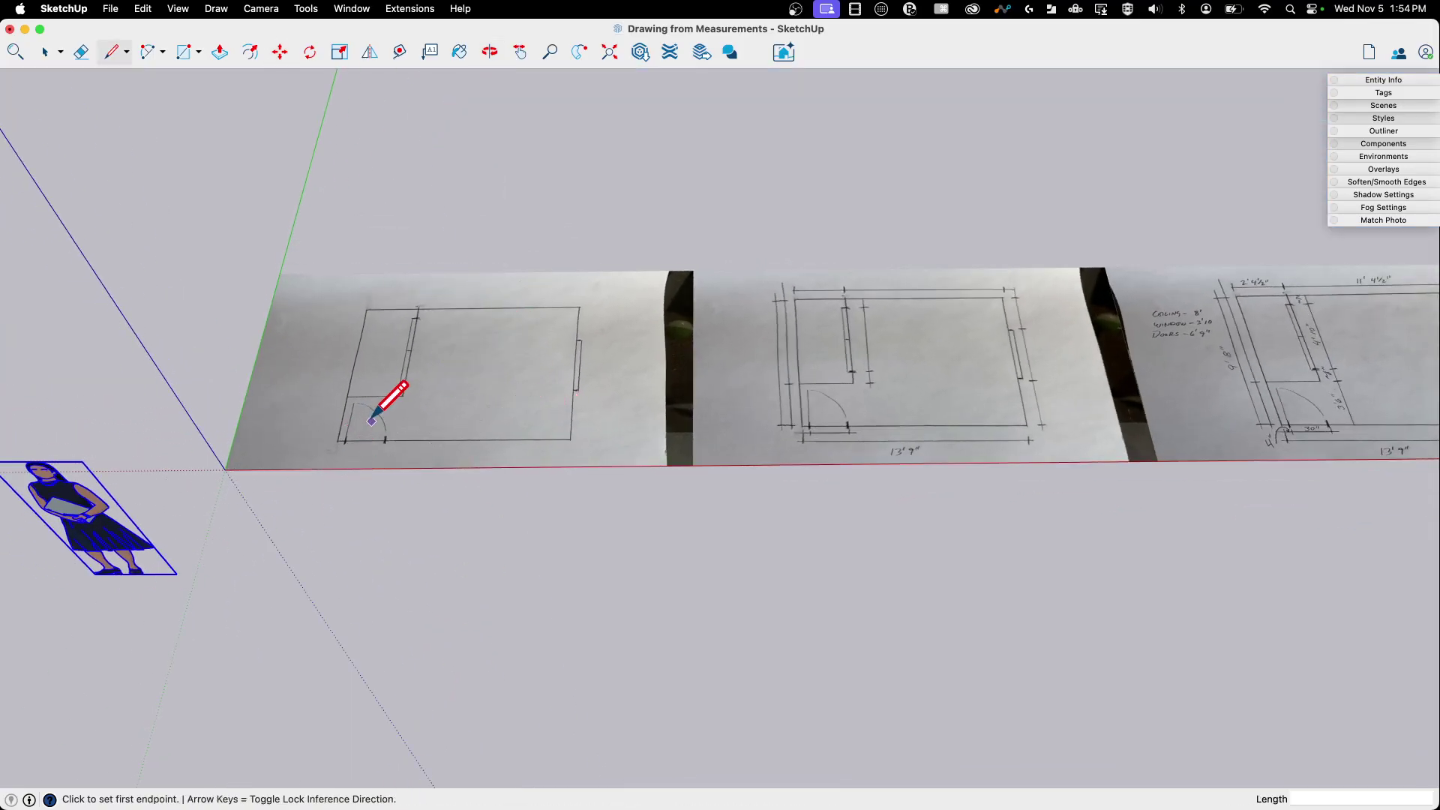
pyautogui.scroll(5, 364, 426)
pyautogui.click(327, 444)
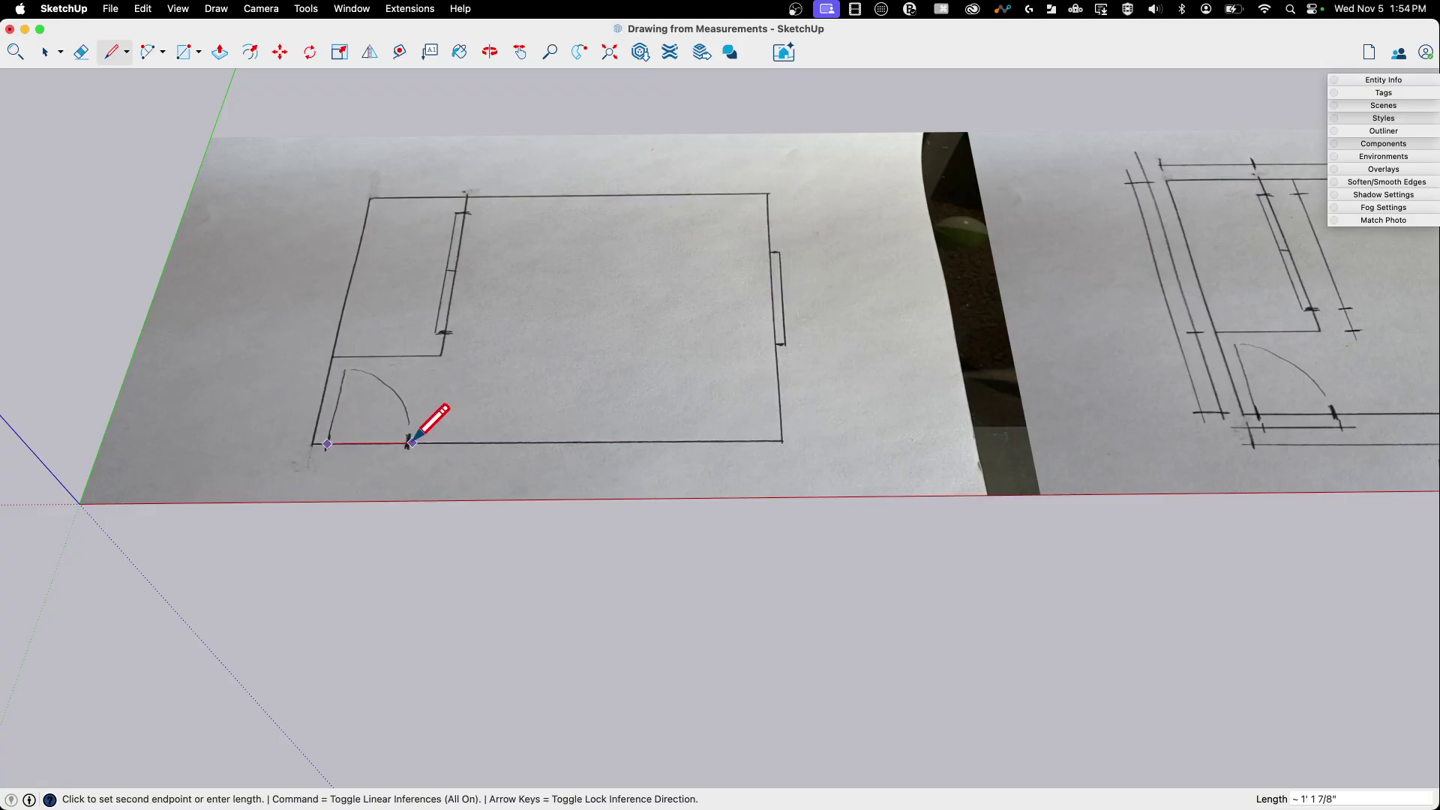
pyautogui.scroll(-5, 409, 442)
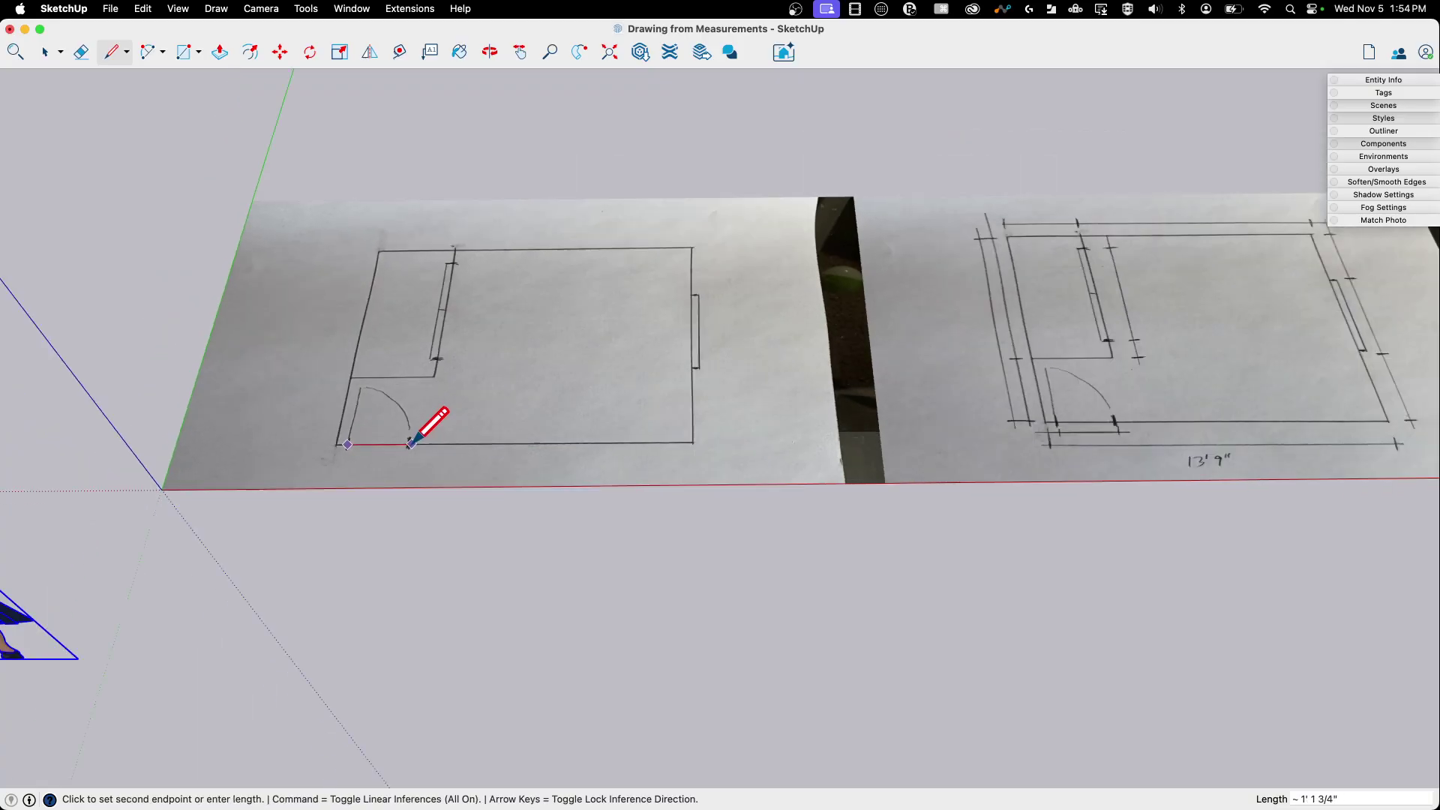
pyautogui.moveTo(406, 576); pyautogui.dragTo(393, 363, button='middle')
pyautogui.press('space')
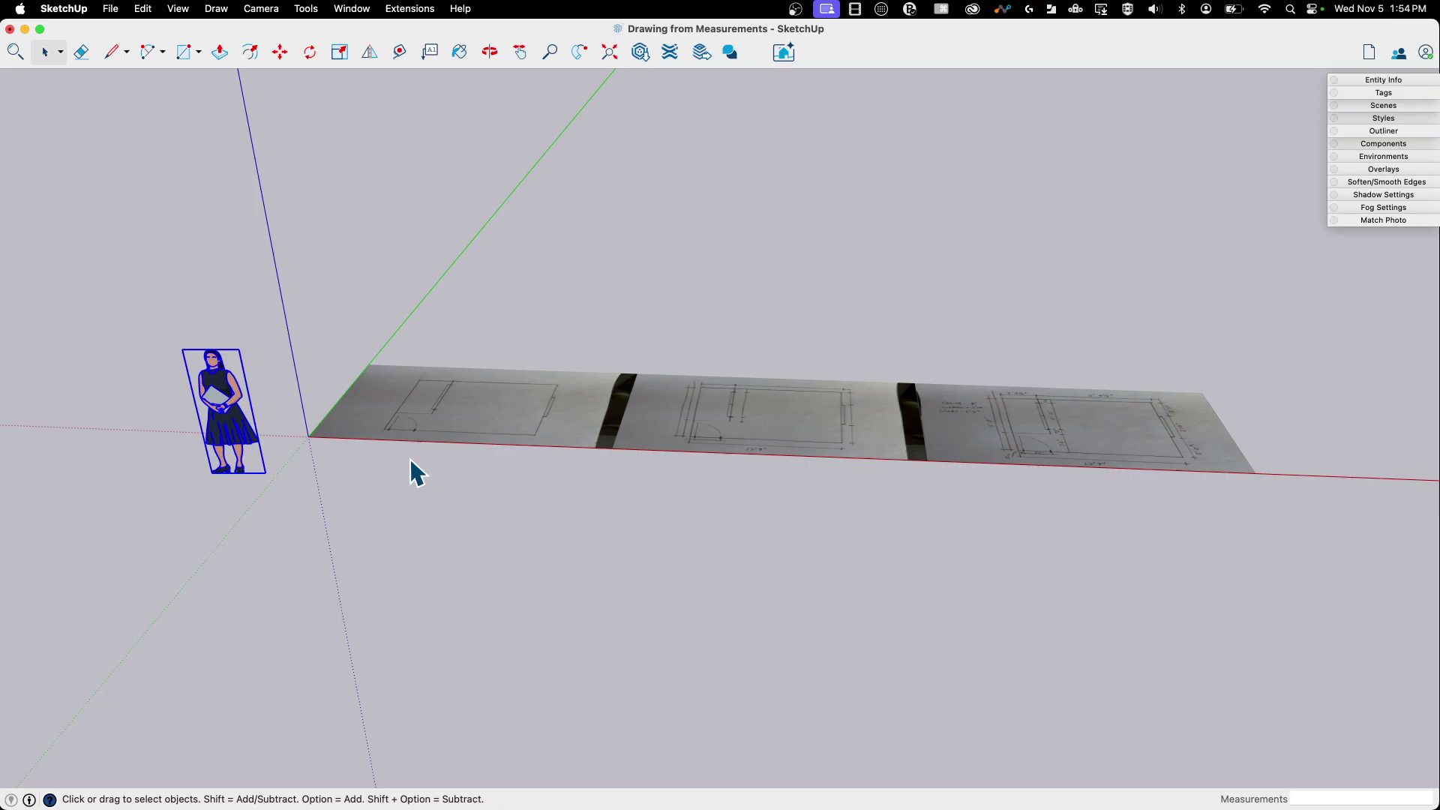
# Step: Orbit and zoom around the row of photos and the person figure
pyautogui.moveTo(412, 472); pyautogui.dragTo(999, 488, button='middle')
pyautogui.scroll(8, 998, 487)
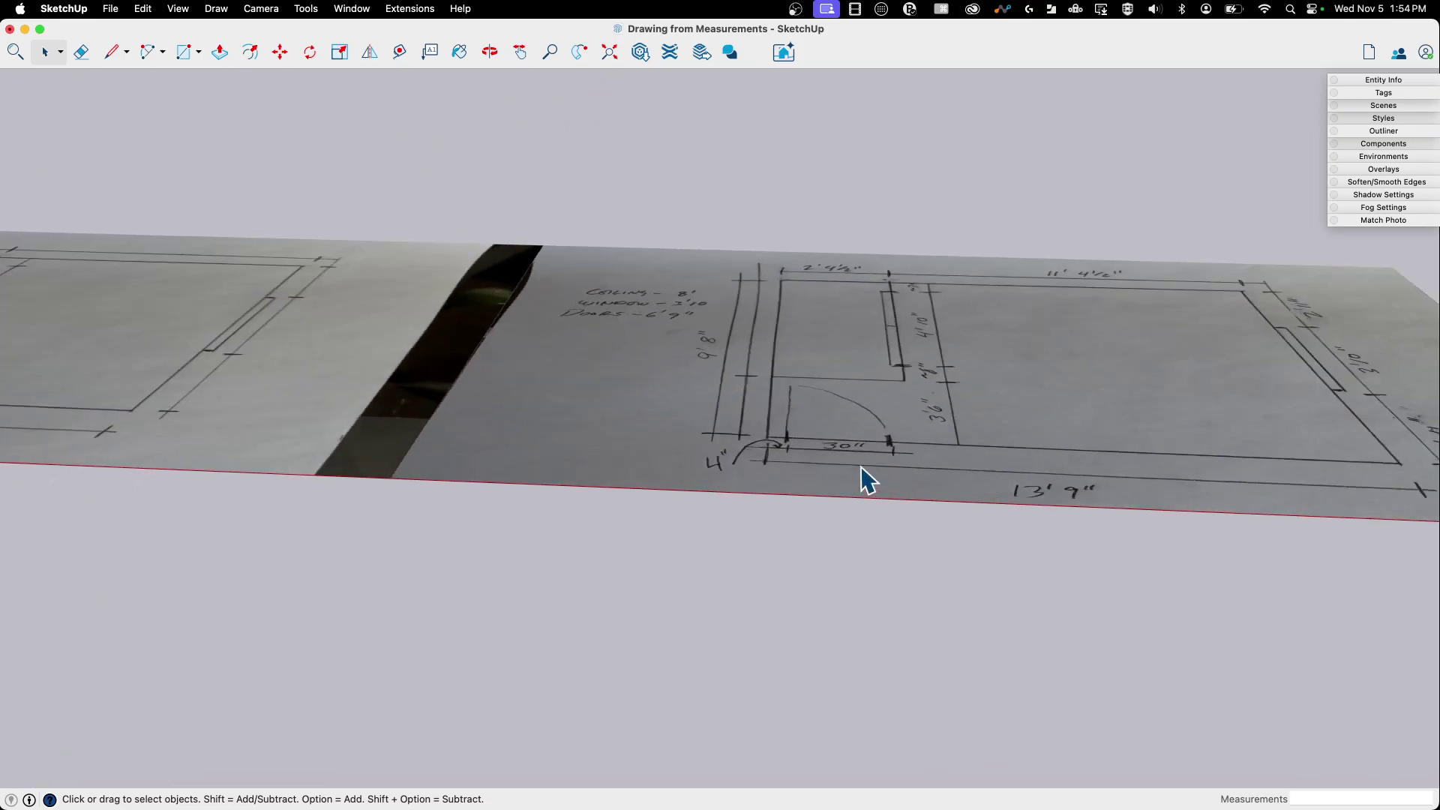
pyautogui.moveTo(862, 476); pyautogui.dragTo(848, 538, button='middle')
pyautogui.scroll(-6, 848, 539)
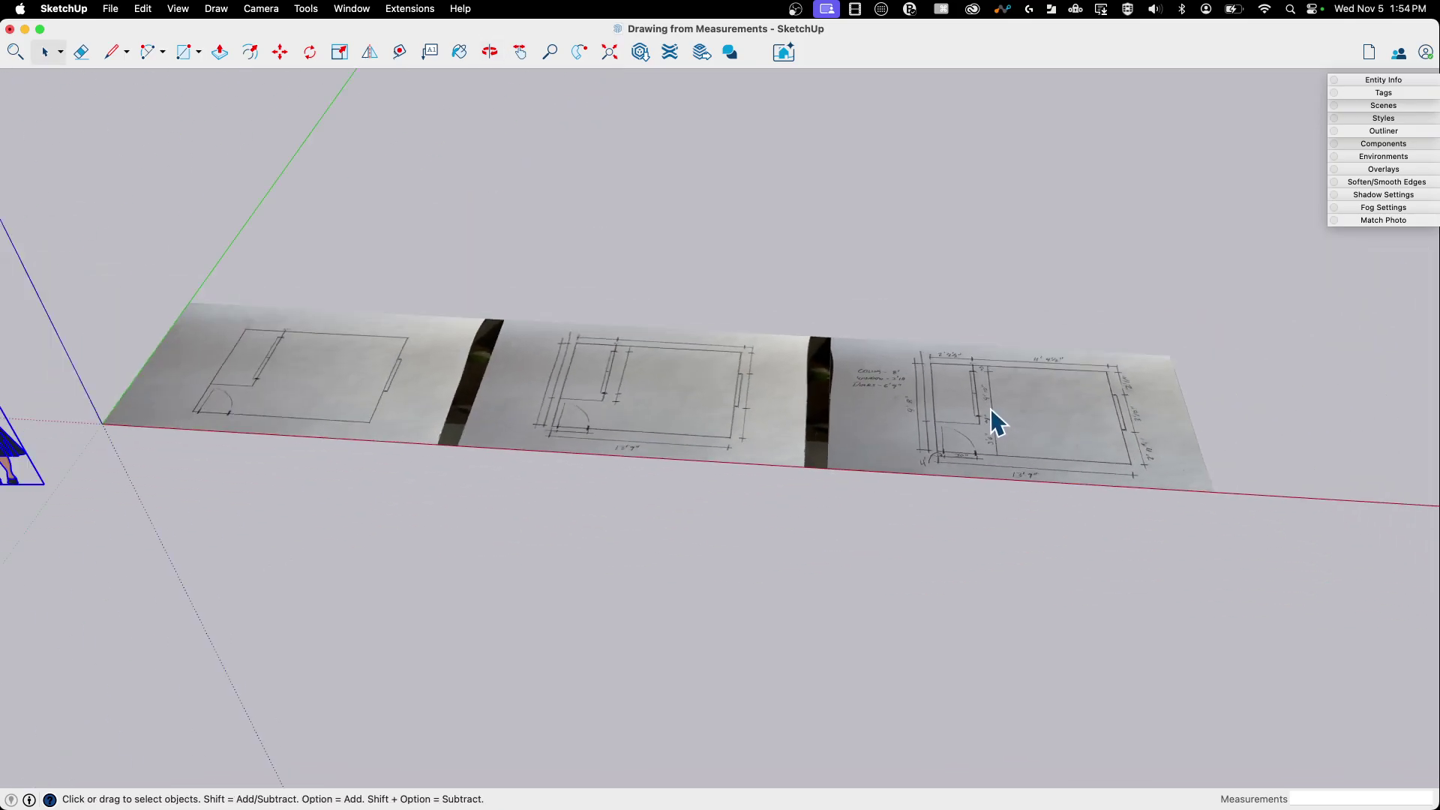
pyautogui.moveTo(990, 418); pyautogui.dragTo(1009, 487, button='middle')
pyautogui.moveTo(348, 378); pyautogui.dragTo(951, 319, button='middle')
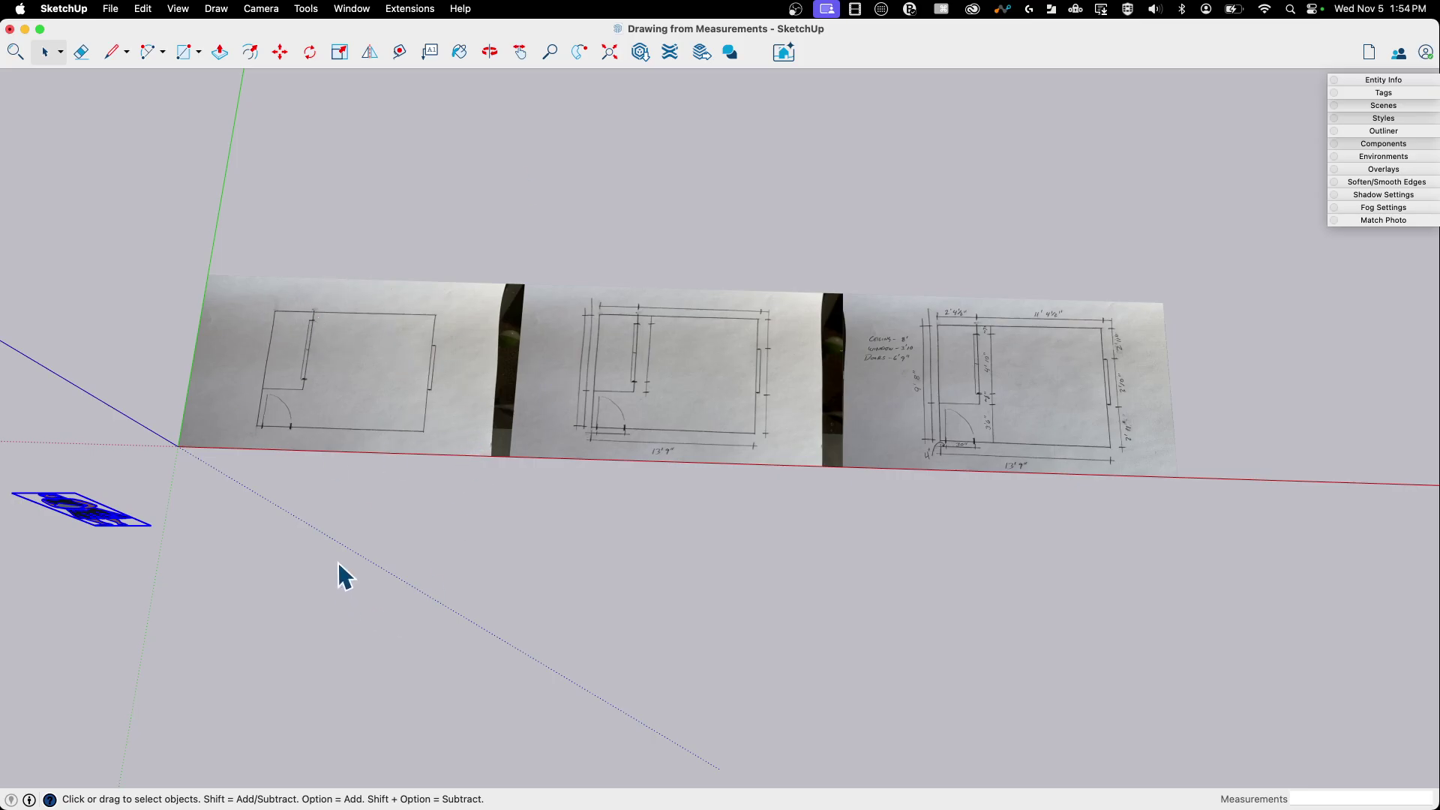
pyautogui.scroll(-2, 216, 296)
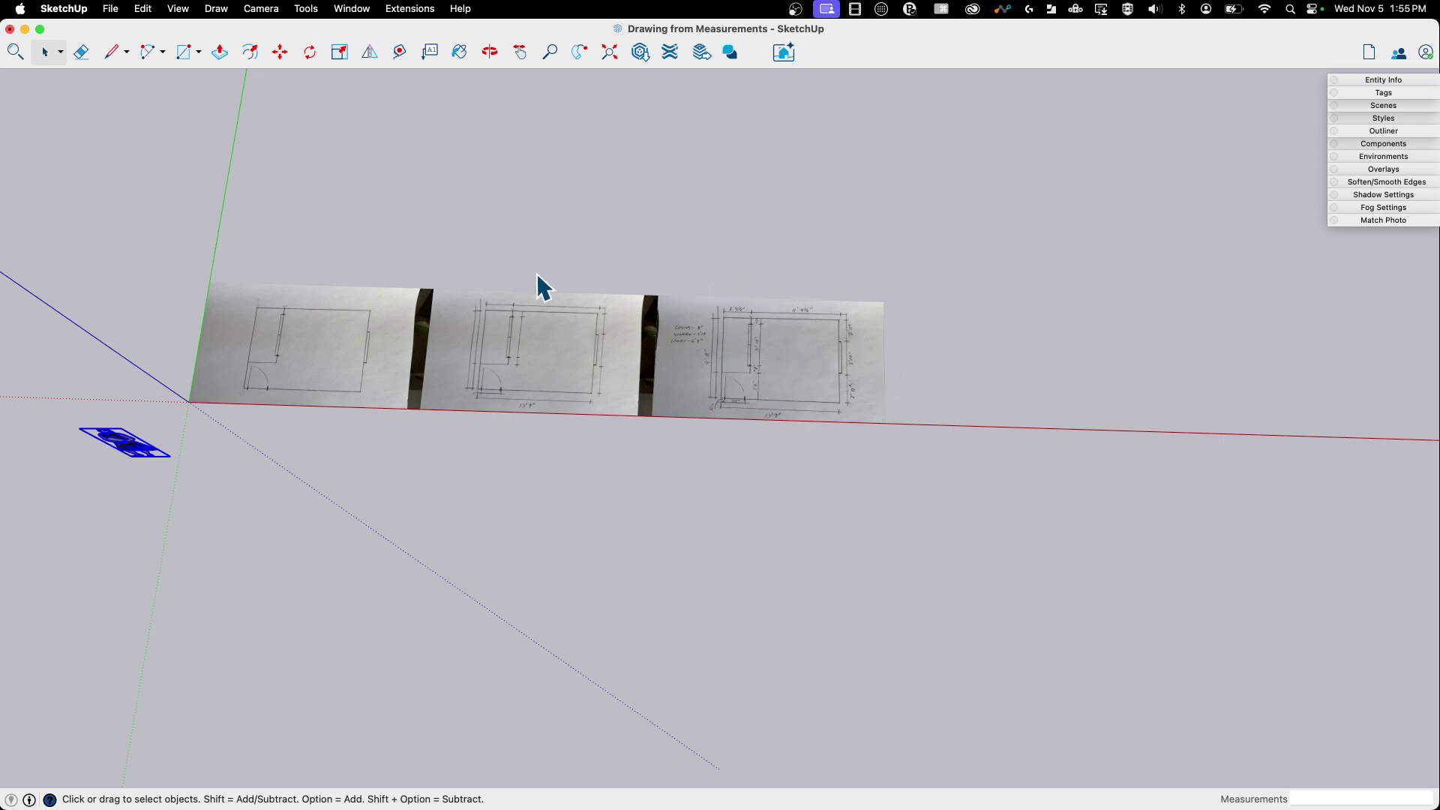
# Step: Select the first and second plan photos, then zoom and tilt the view toward them
pyautogui.click(341, 356)
pyautogui.click(634, 351)
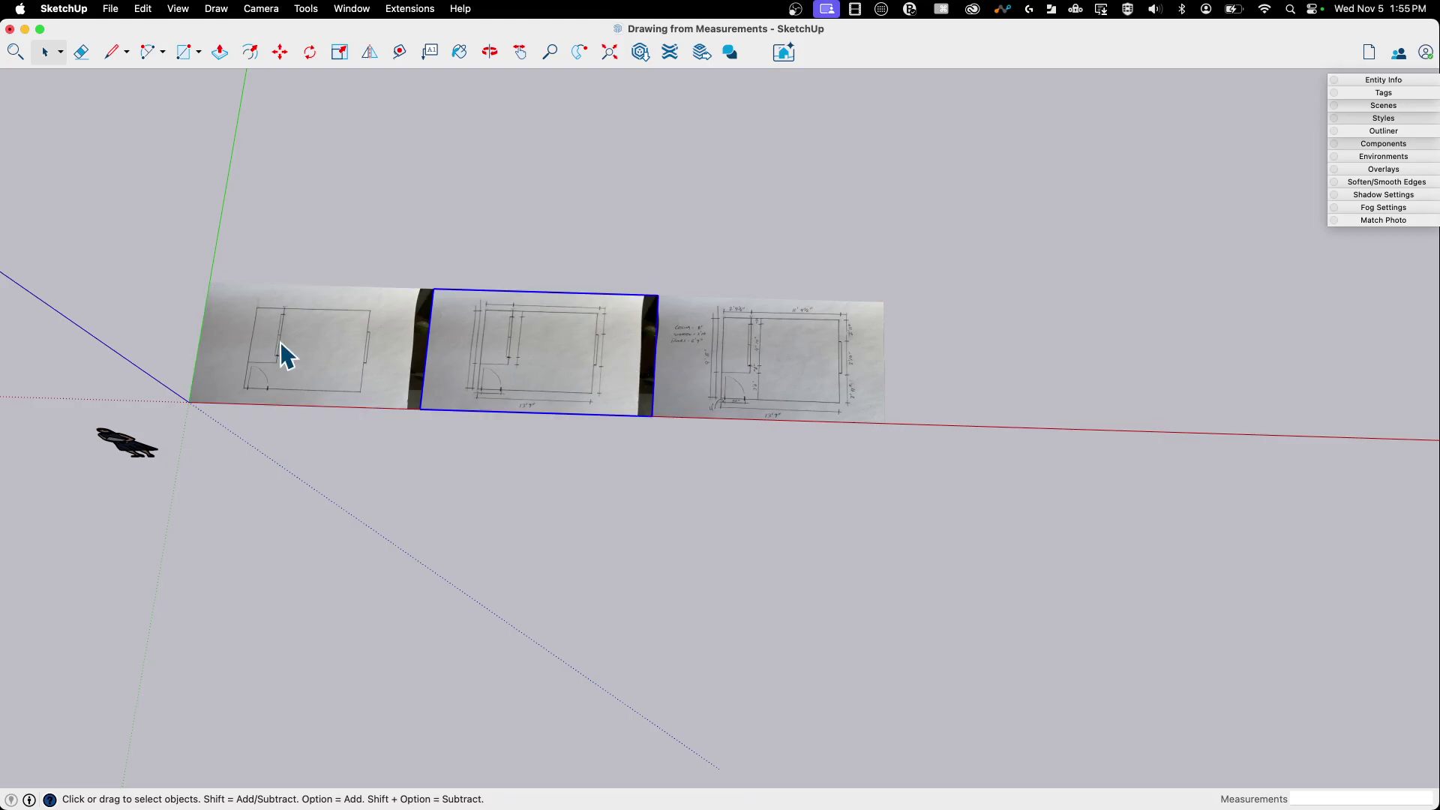
pyautogui.click(281, 342)
pyautogui.click(499, 341)
pyautogui.scroll(-3, 52, 337)
pyautogui.scroll(6, 633, 386)
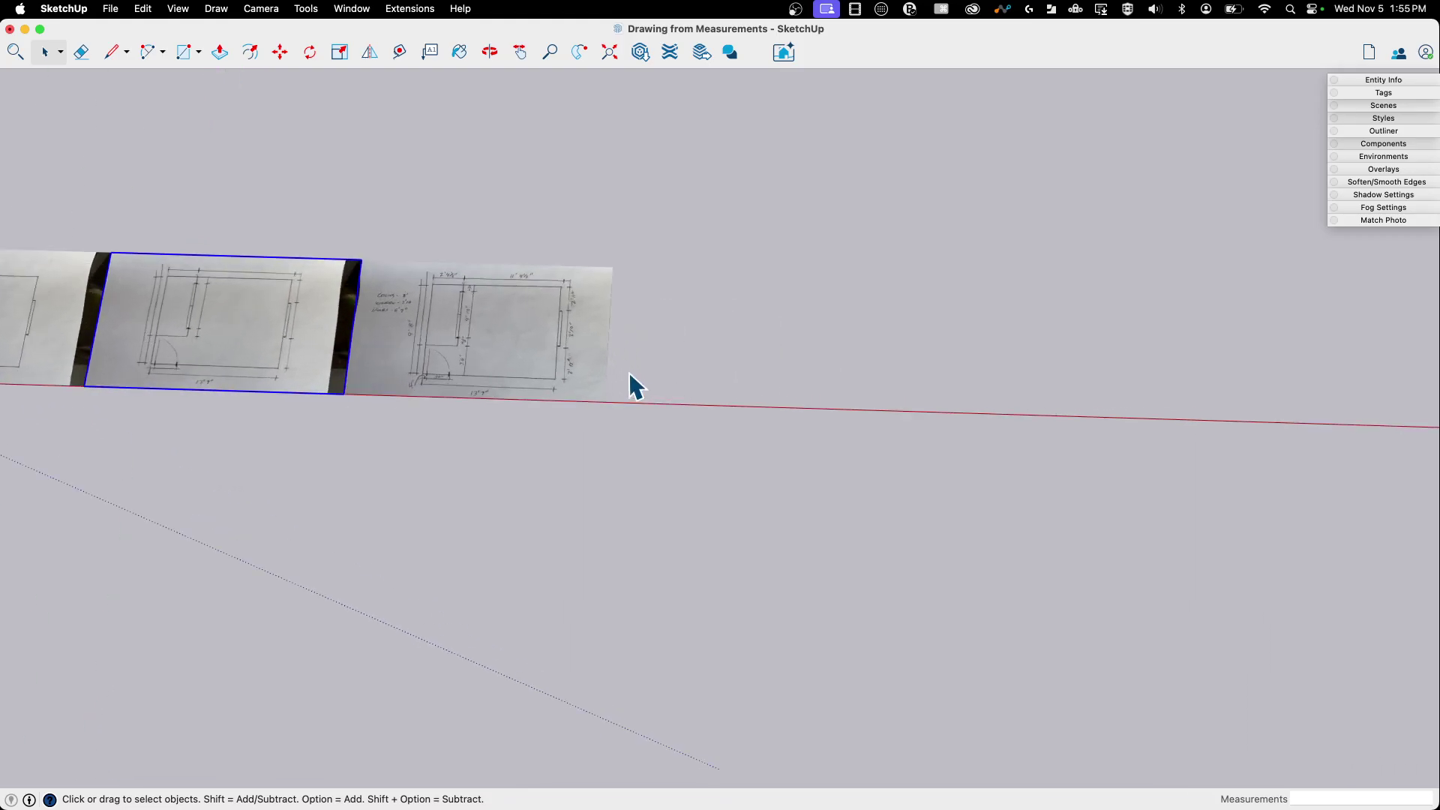
pyautogui.moveTo(486, 439)
pyautogui.mouseDown(button='middle')
pyautogui.moveTo(418, 537)
pyautogui.moveTo(344, 601)
pyautogui.moveTo(480, 545)
pyautogui.mouseUp(button='middle')
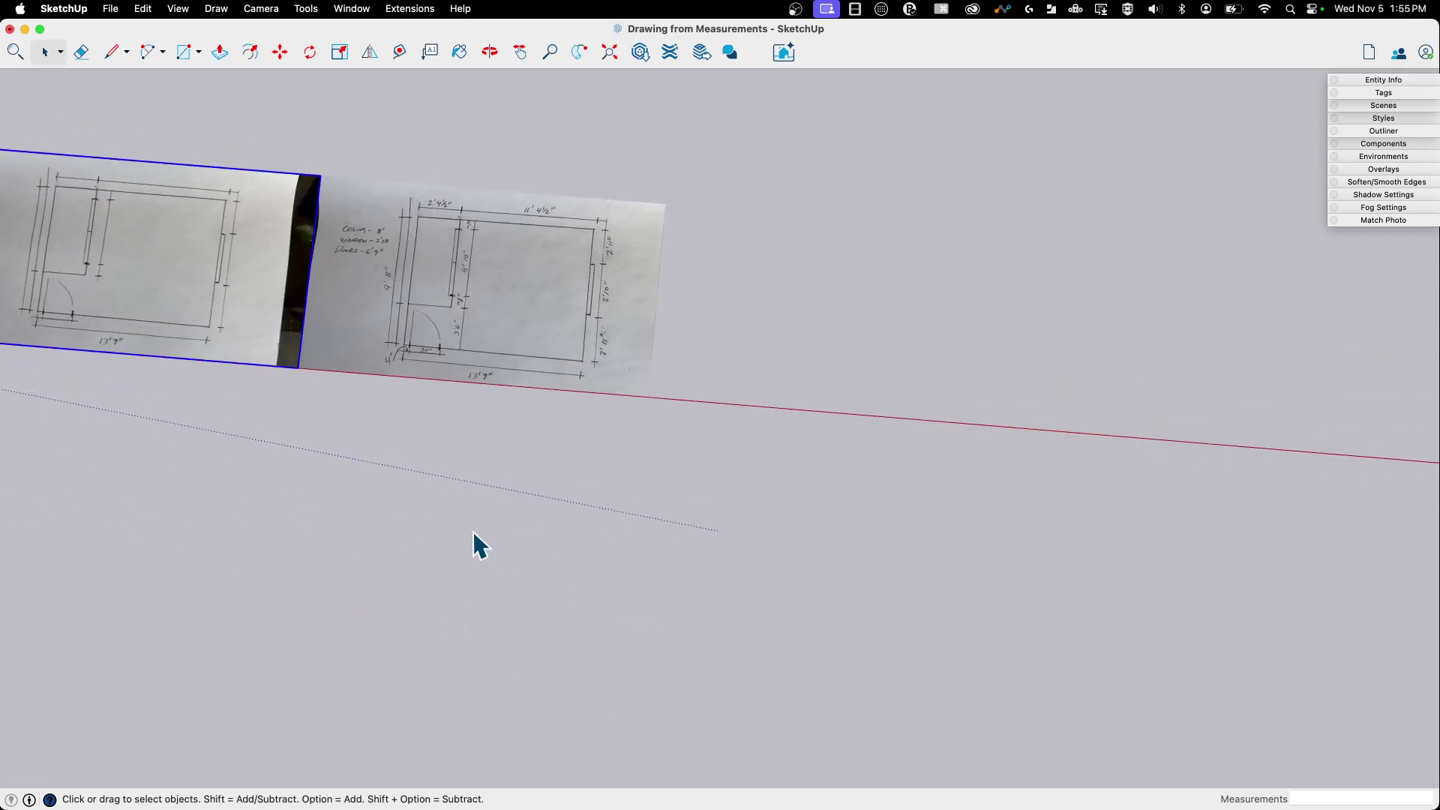
pyautogui.scroll(-2, 373, 351)
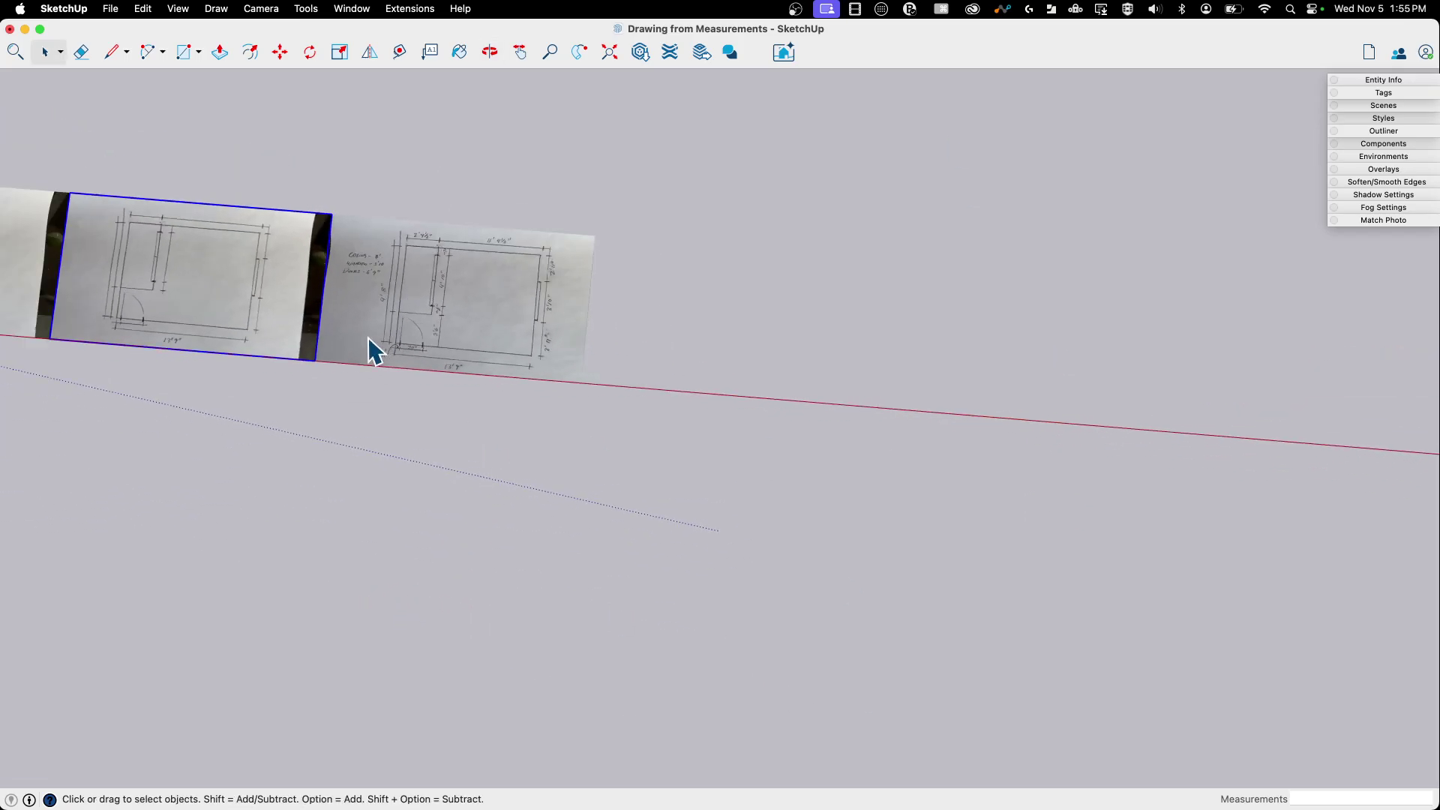
# Step: Draw the room rectangle edge by edge, starting with a 9' green-axis edge, closing it into a face
pyautogui.press('l')
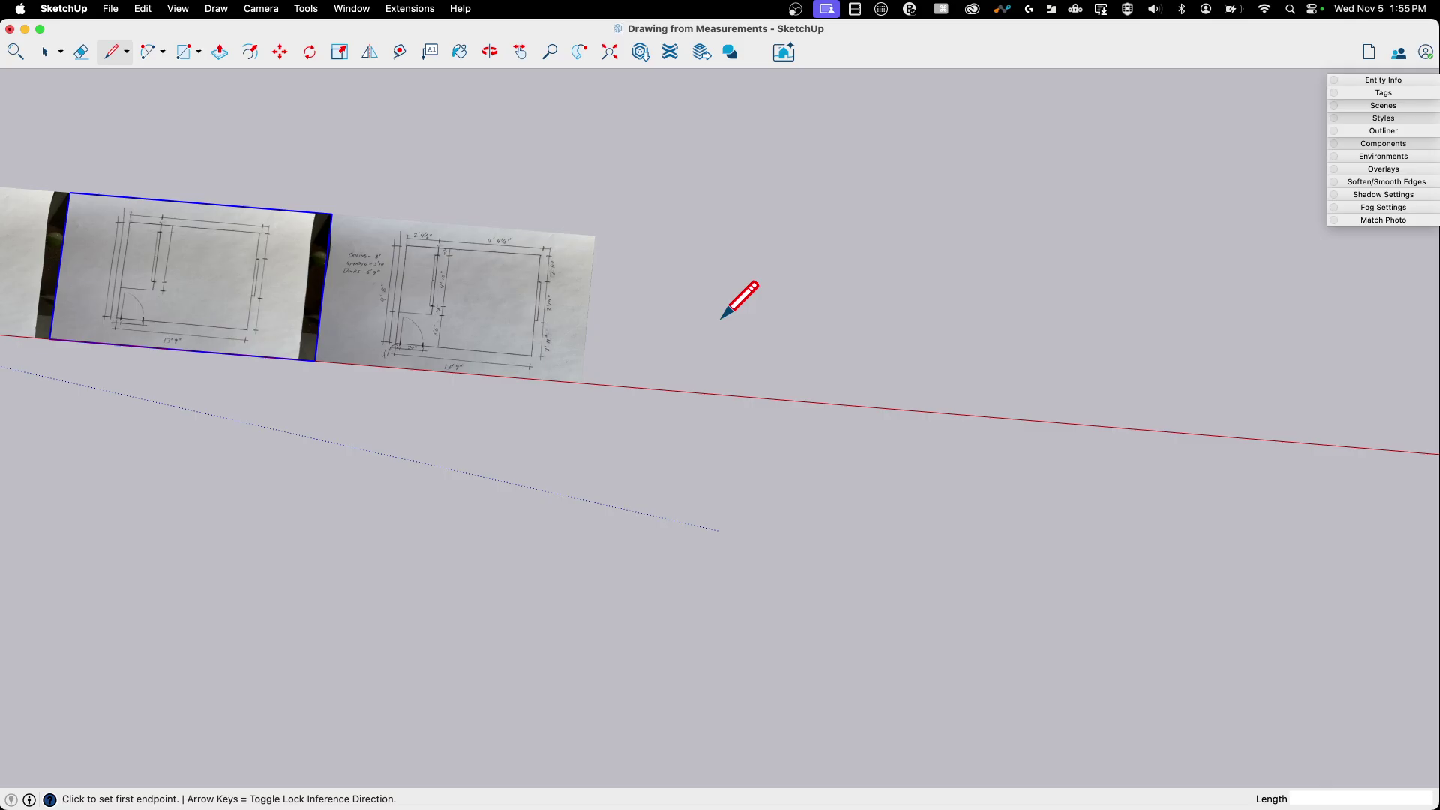
pyautogui.click(744, 357)
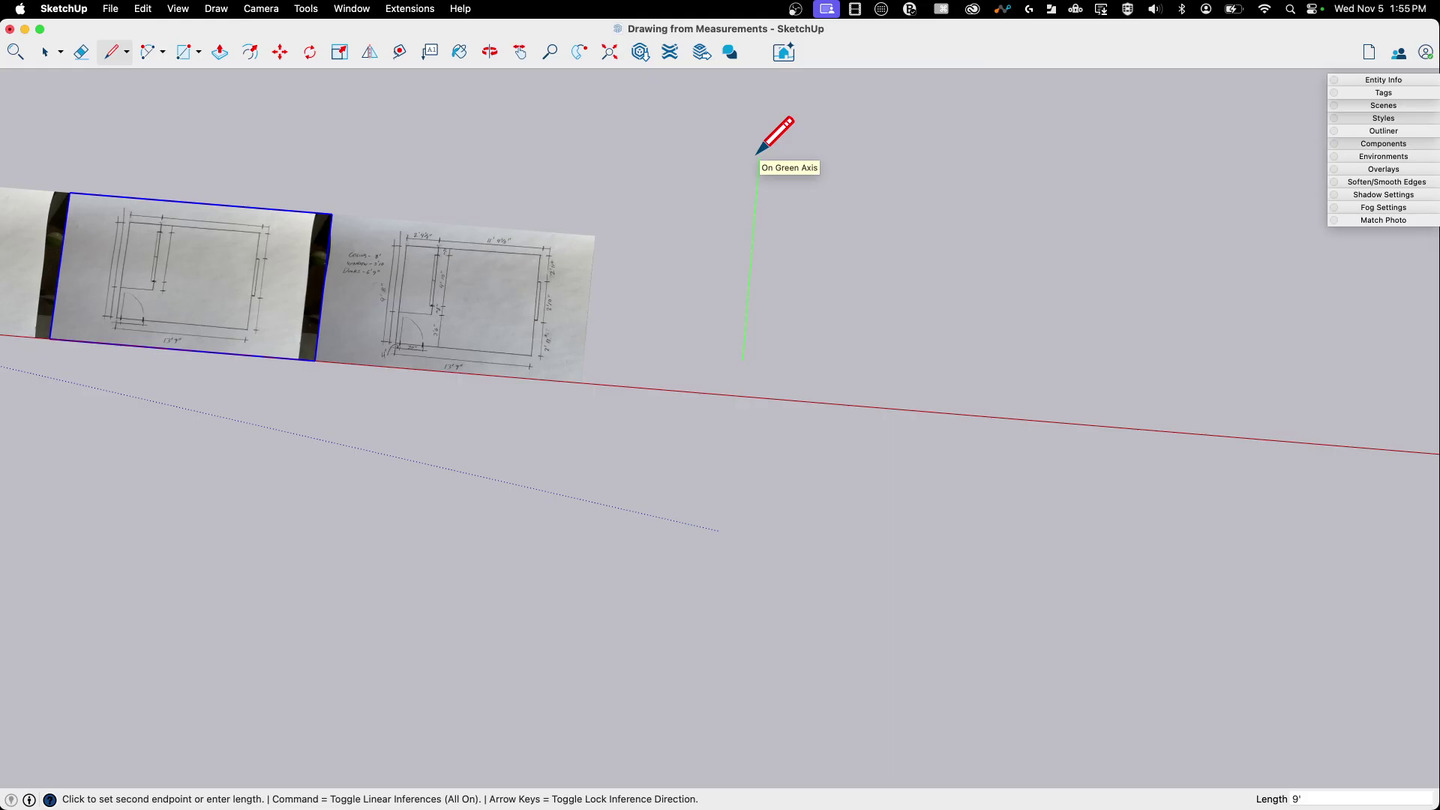
pyautogui.click(757, 159)
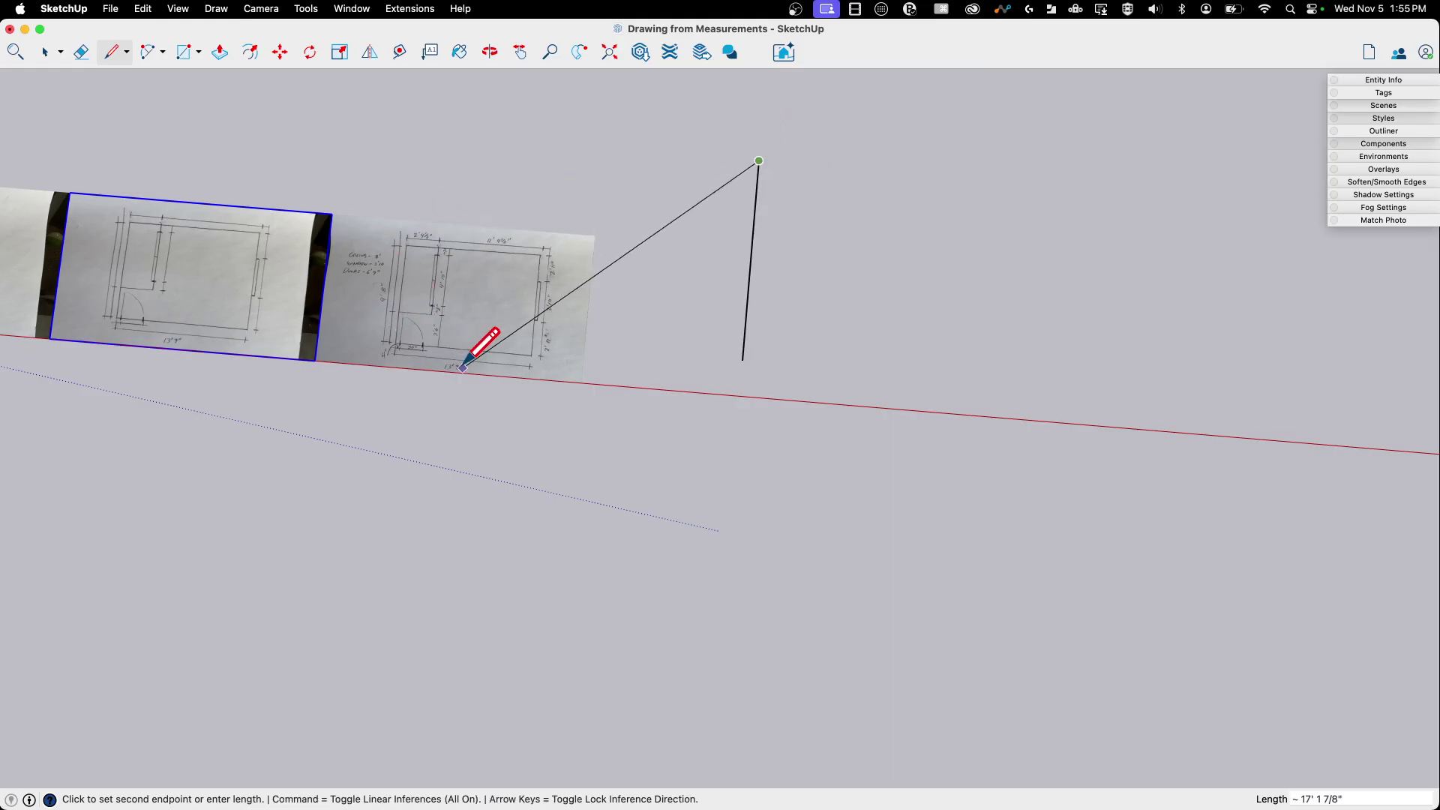
pyautogui.scroll(3, 463, 367)
pyautogui.scroll(-3, 334, 371)
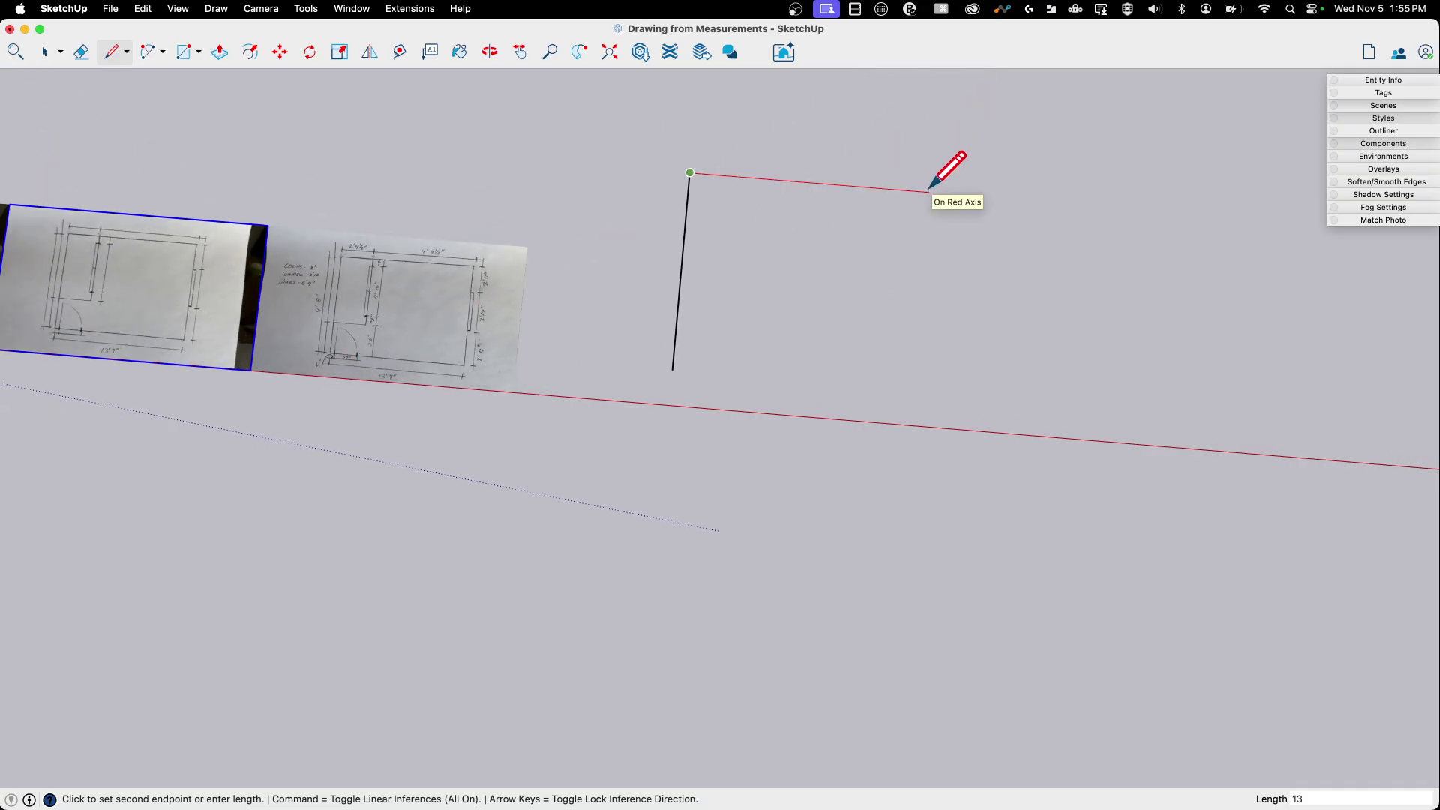
pyautogui.click(974, 196)
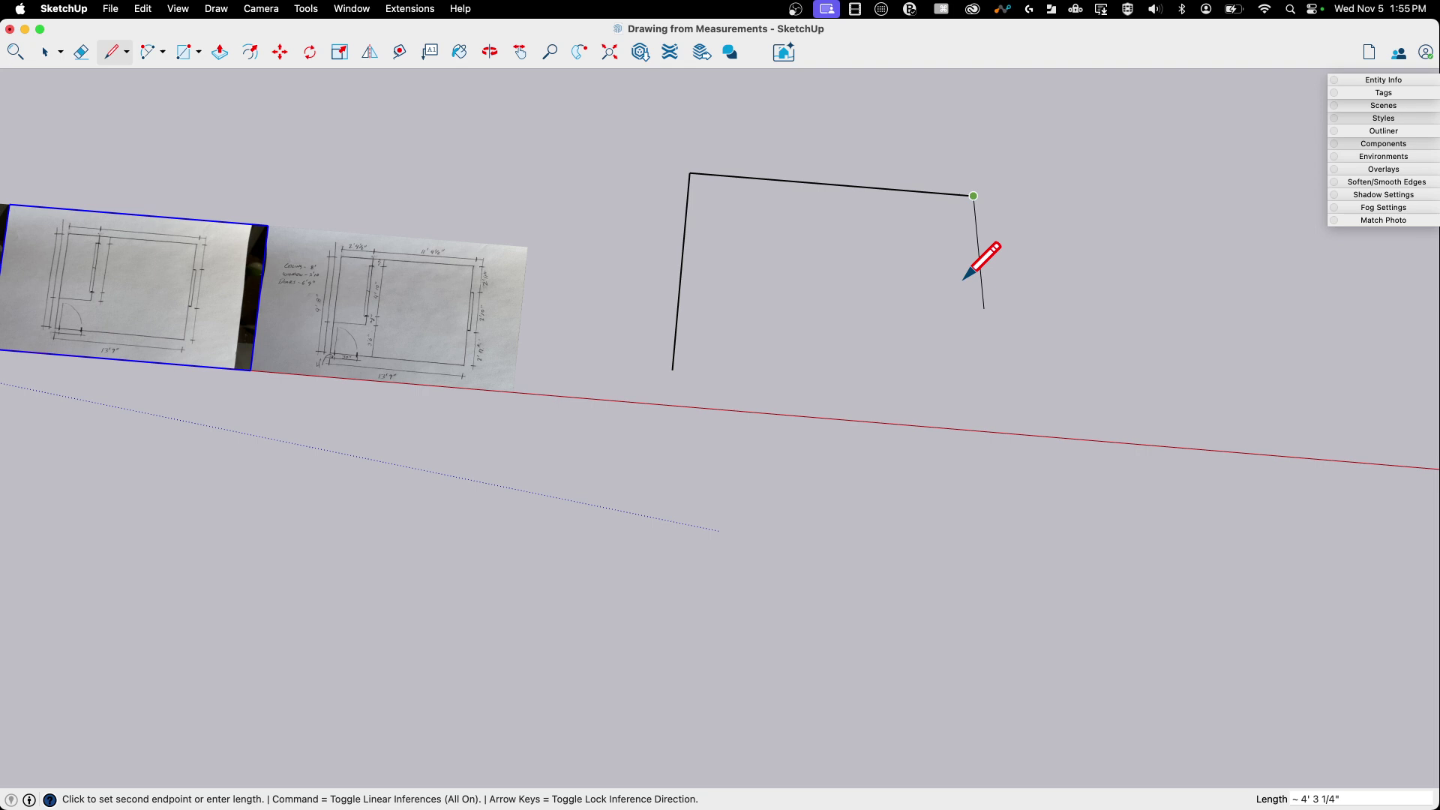
pyautogui.press('shift')
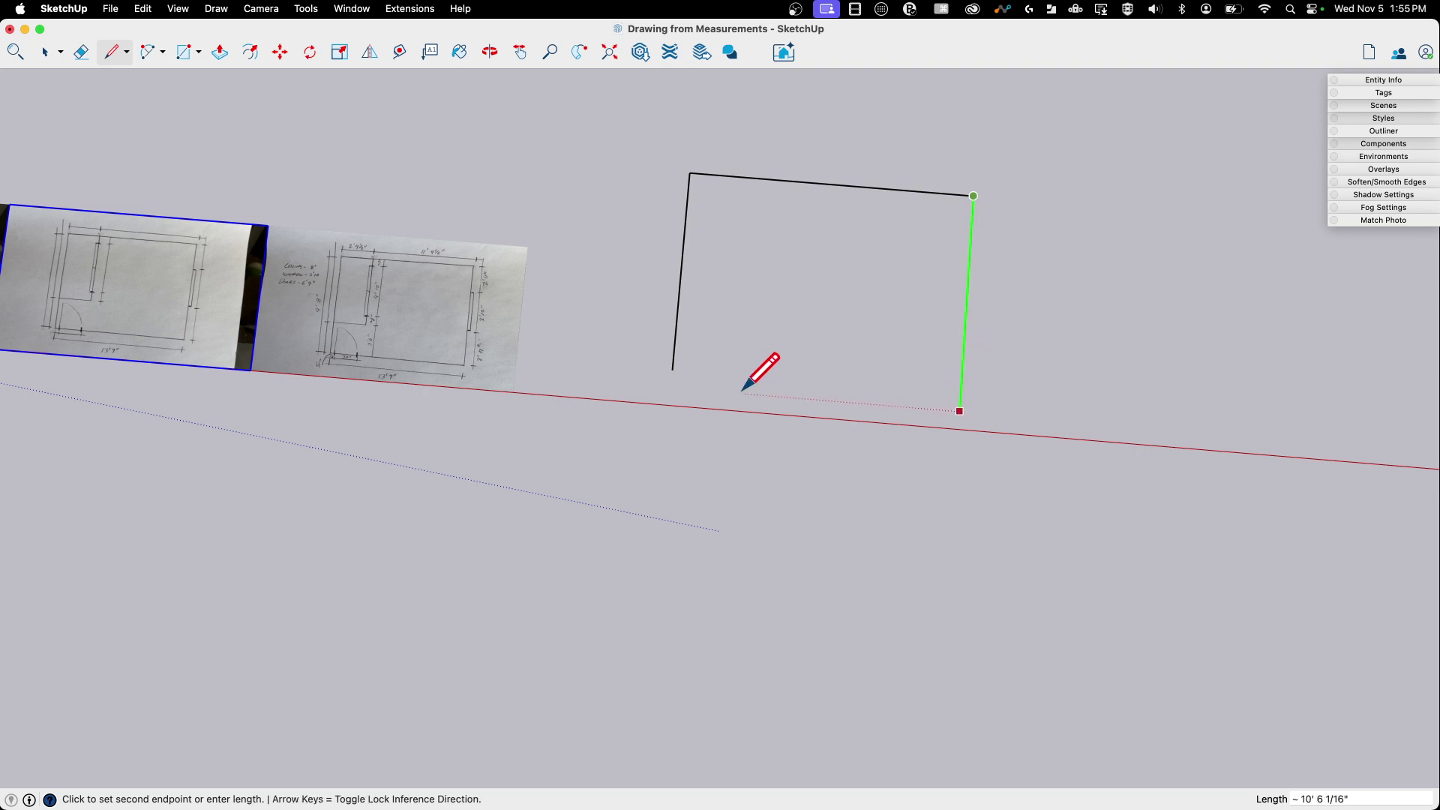
pyautogui.click(672, 370)
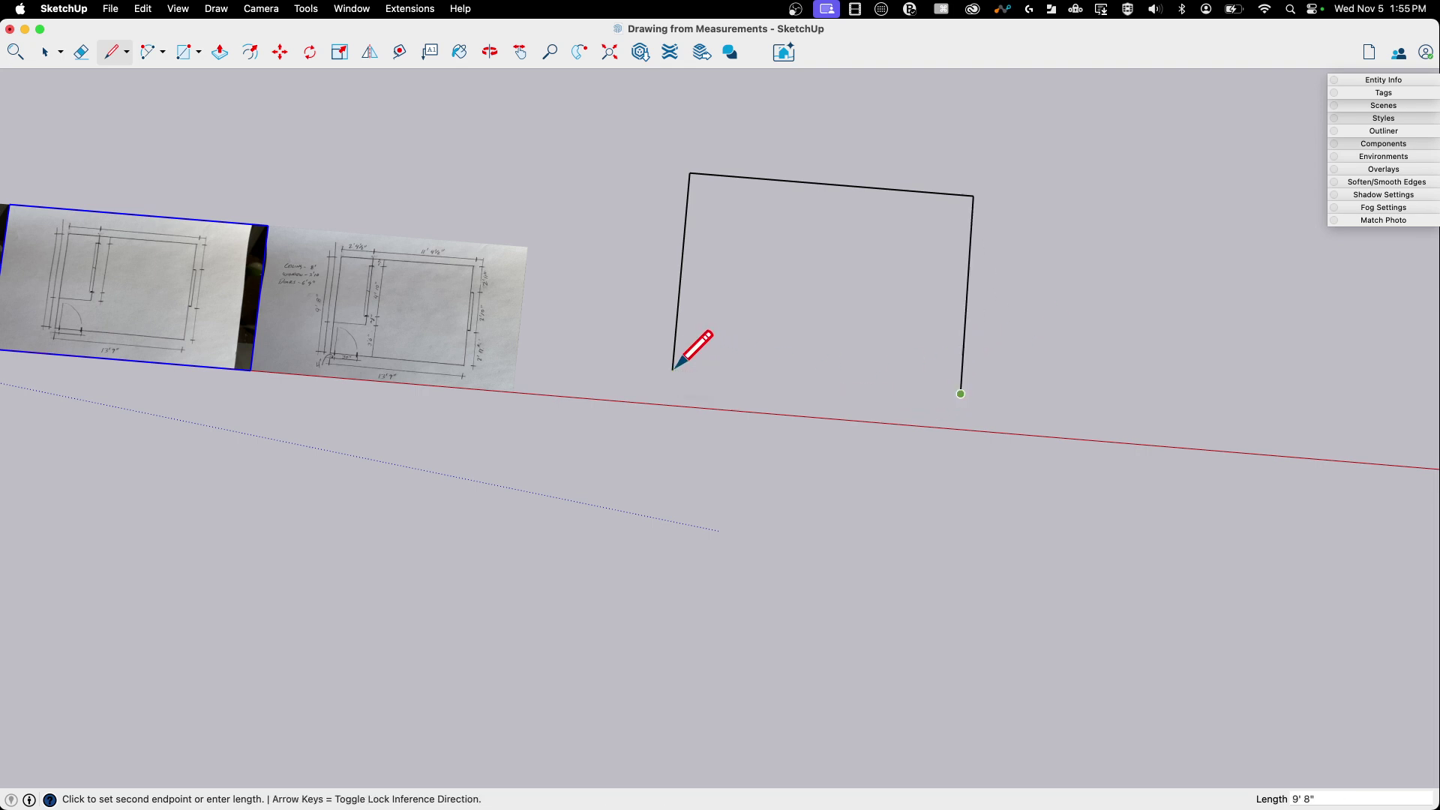
pyautogui.click(673, 369)
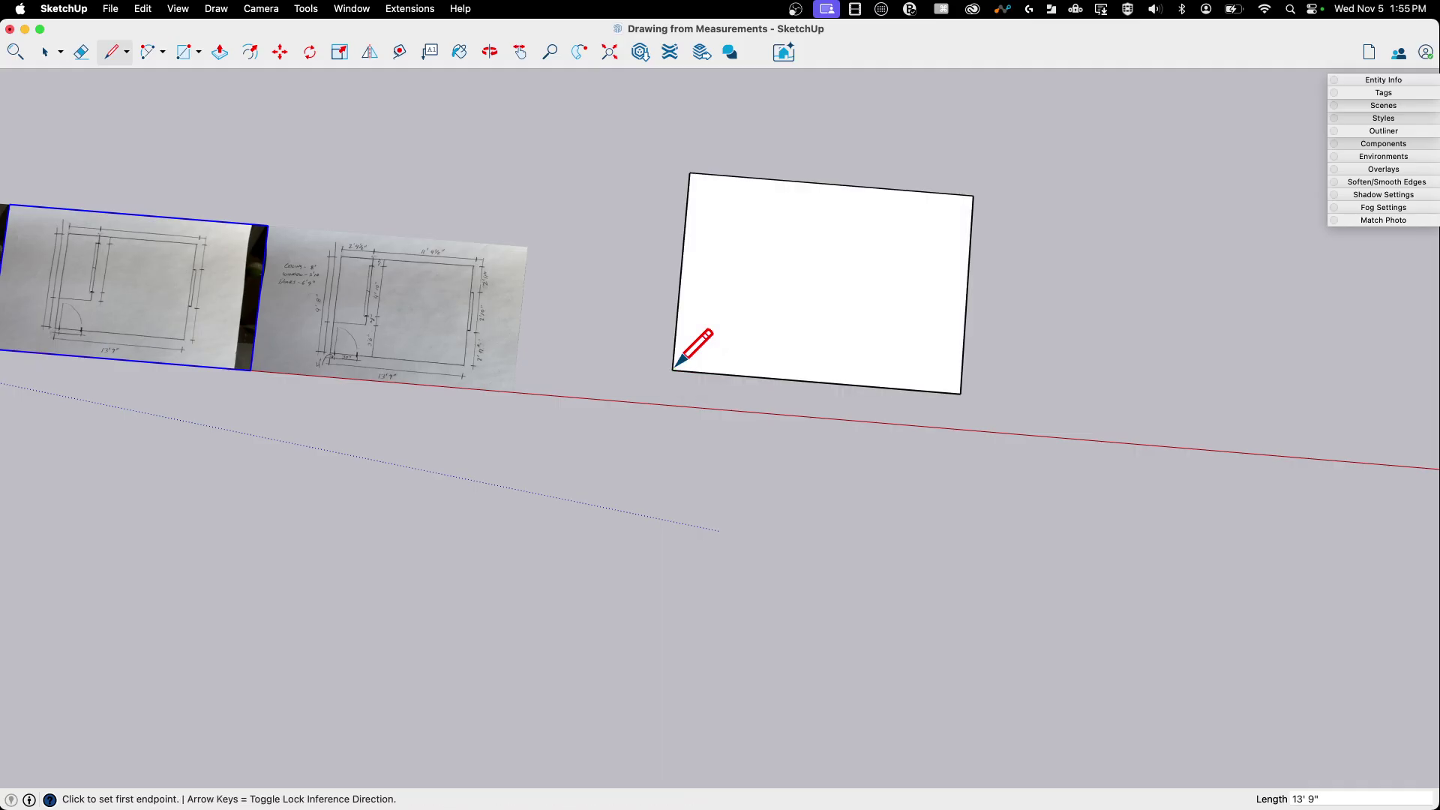
# Step: Orbit to face the floor squarely and abandon an edge started at its bottom-left corner
pyautogui.moveTo(709, 398)
pyautogui.mouseDown(button='middle')
pyautogui.moveTo(755, 379)
pyautogui.moveTo(758, 334)
pyautogui.mouseUp(button='middle')
pyautogui.scroll(4, 713, 347)
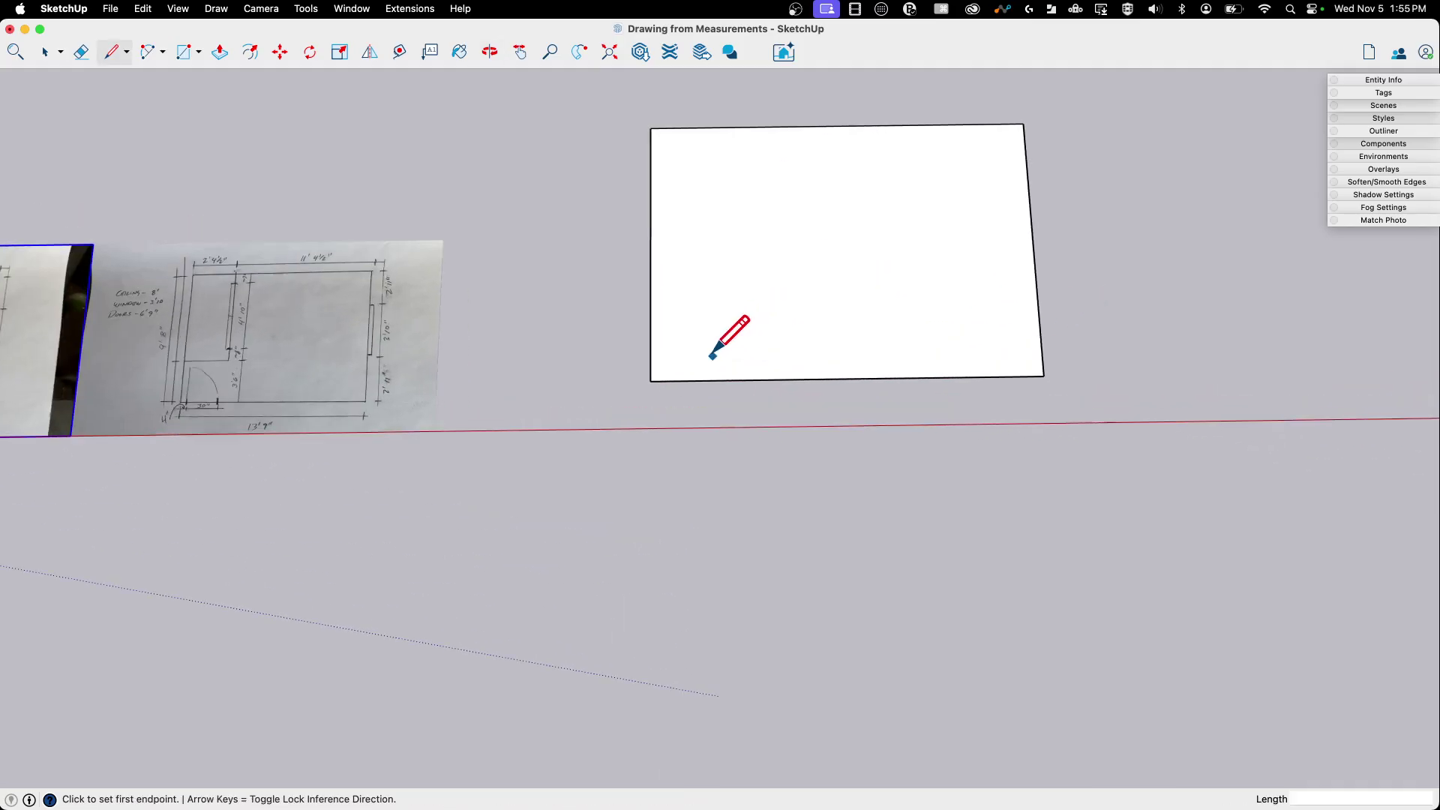
pyautogui.scroll(-2, 708, 356)
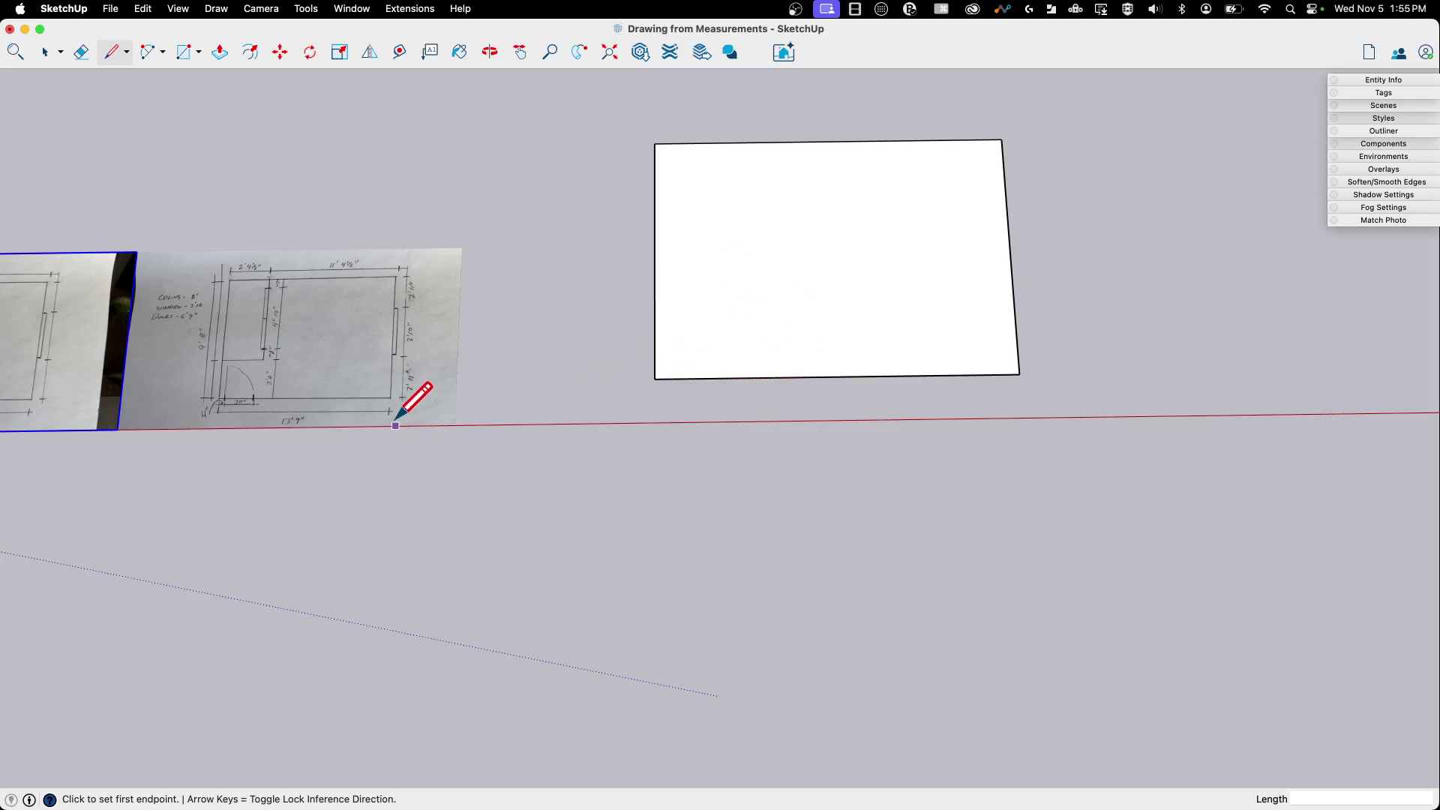
pyautogui.click(654, 378)
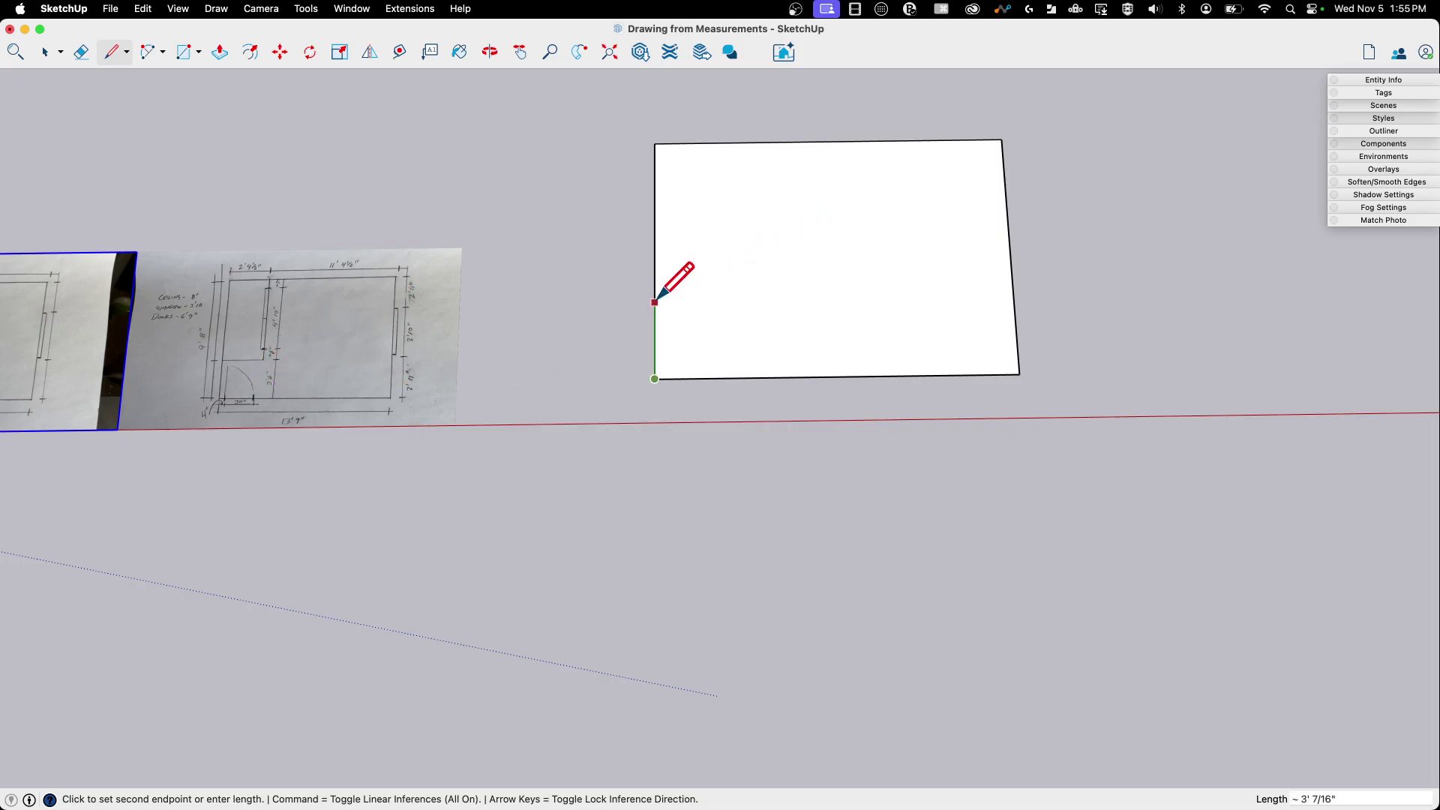
pyautogui.press('Return')
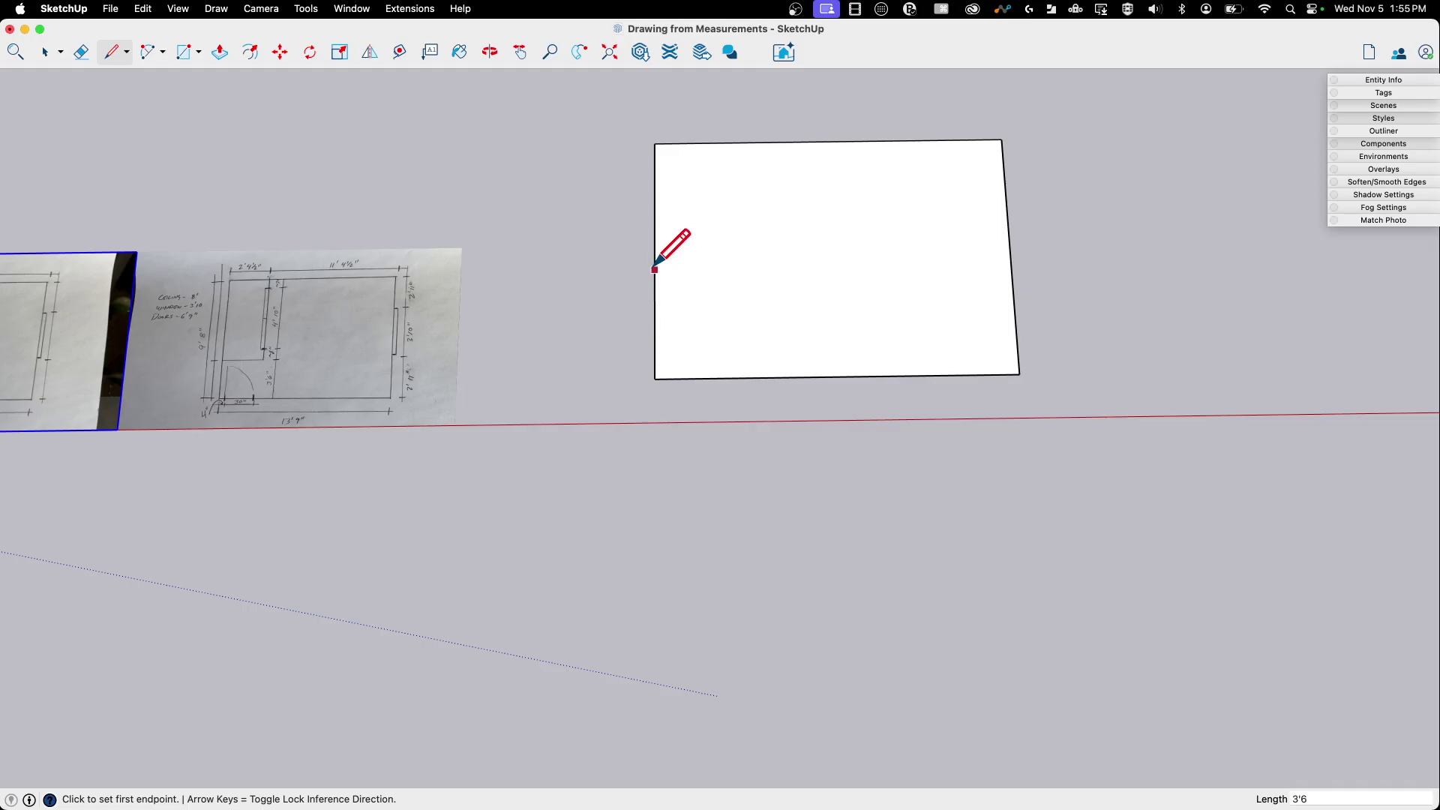
# Step: Draw the closet edges from 3'6 up the left side, 2'4 right, then up to the top wall
pyautogui.click(655, 291)
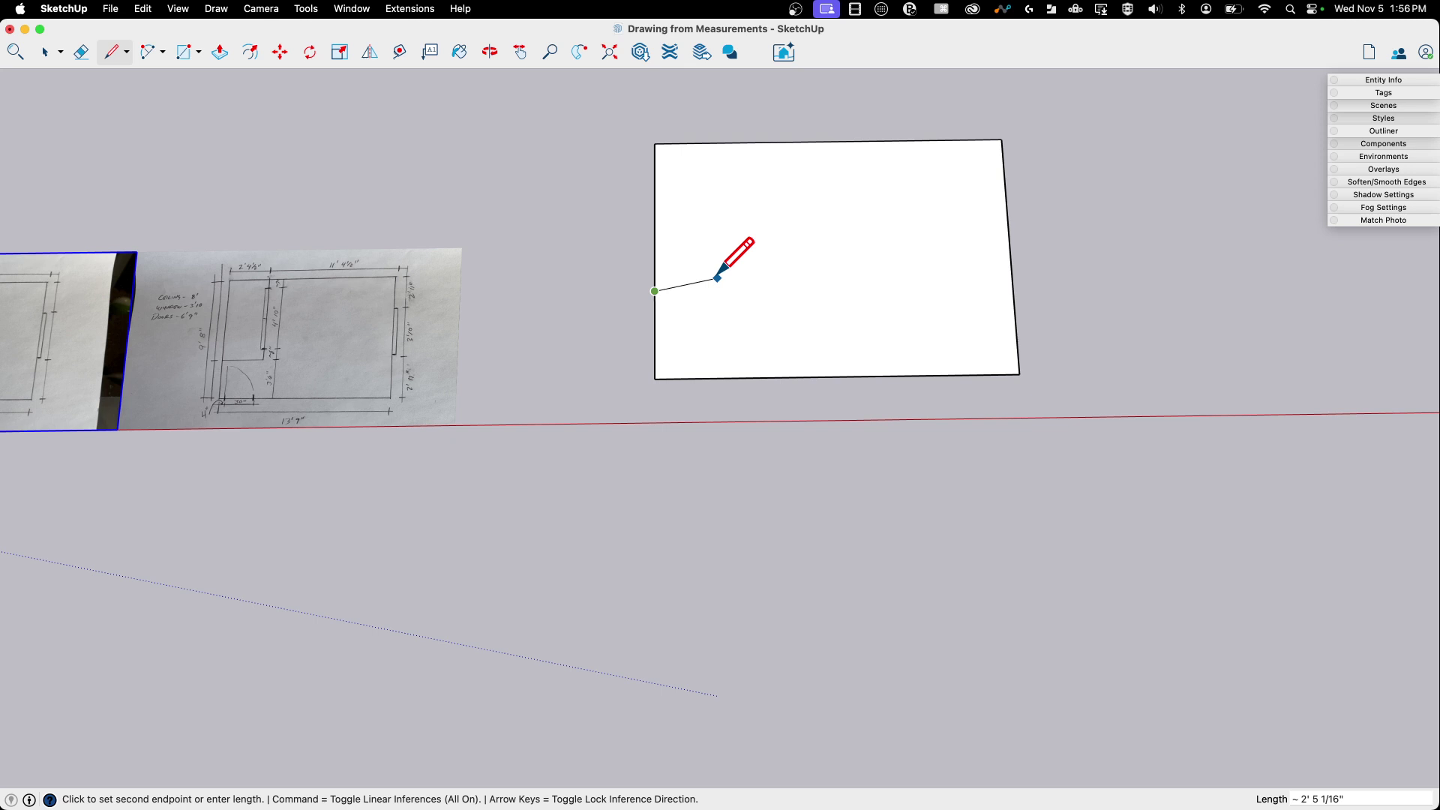
pyautogui.scroll(3, 258, 267)
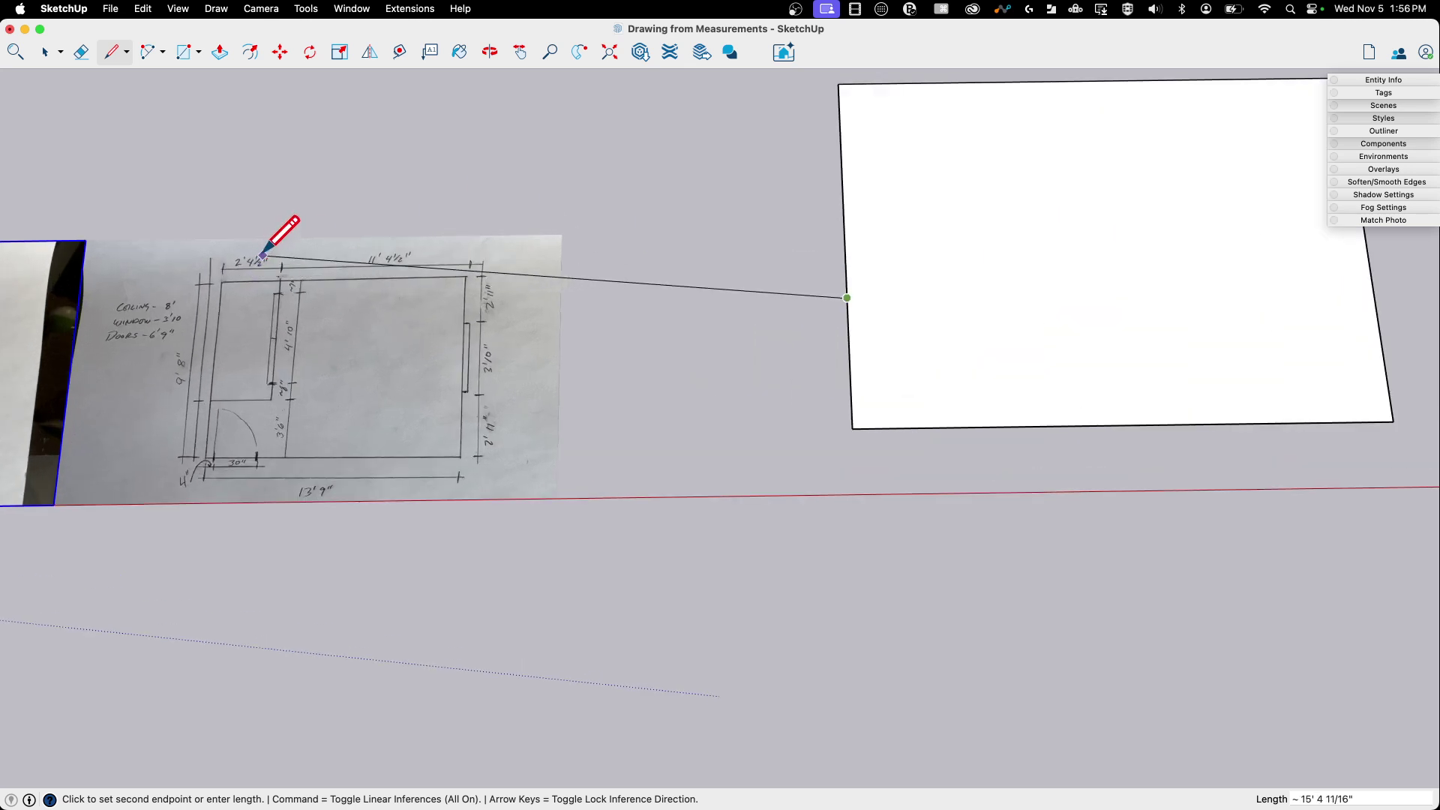
pyautogui.scroll(-3, 450, 488)
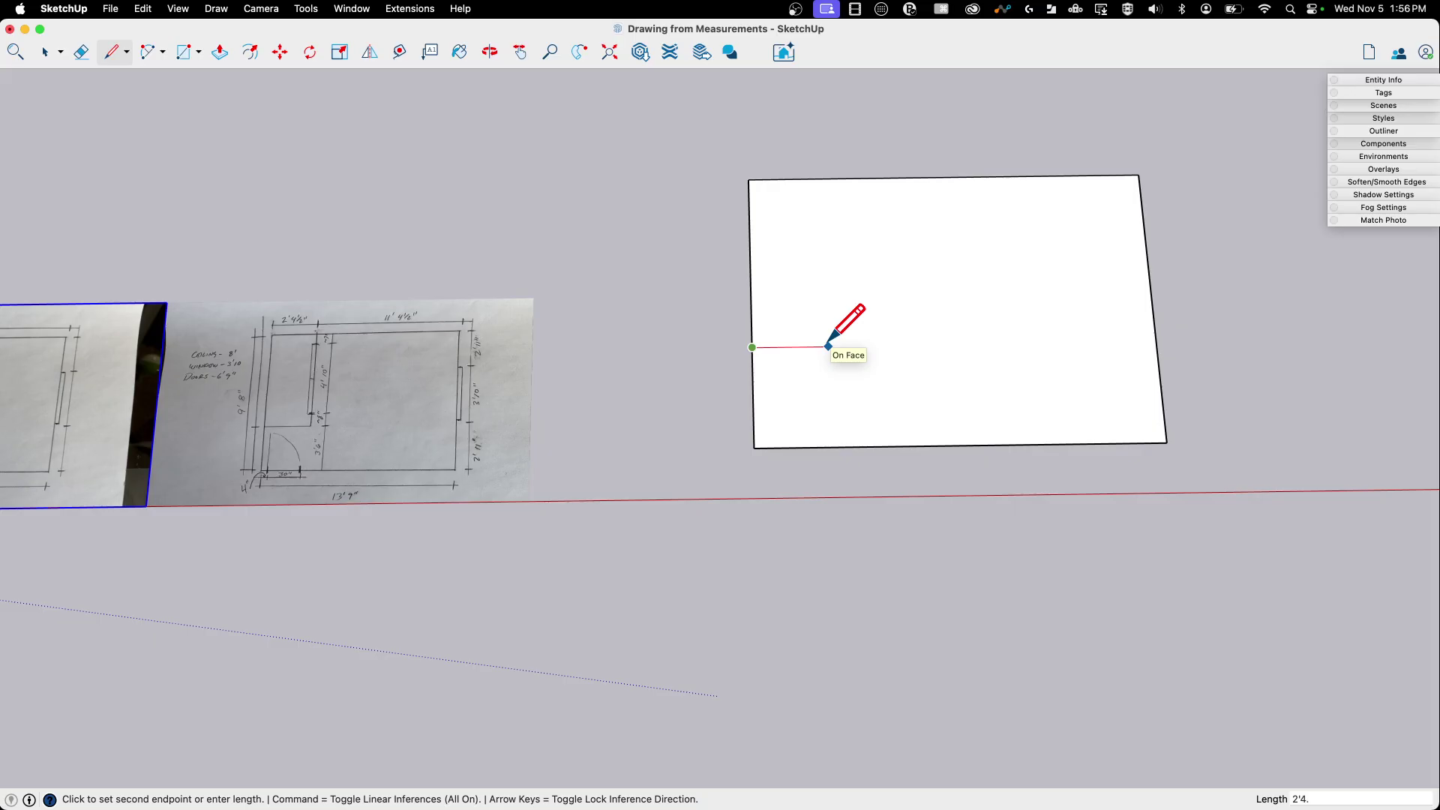
pyautogui.click(822, 345)
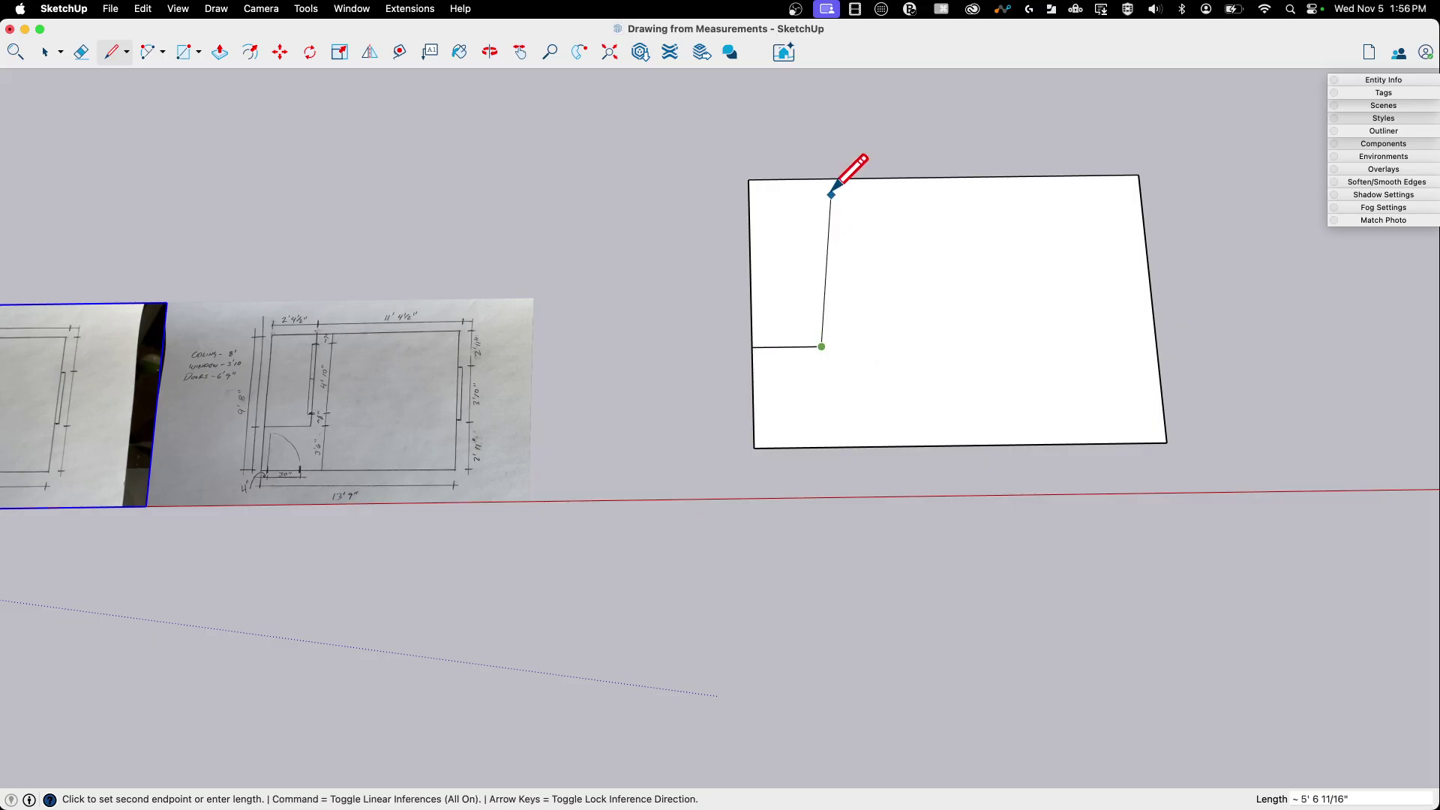
pyautogui.click(814, 179)
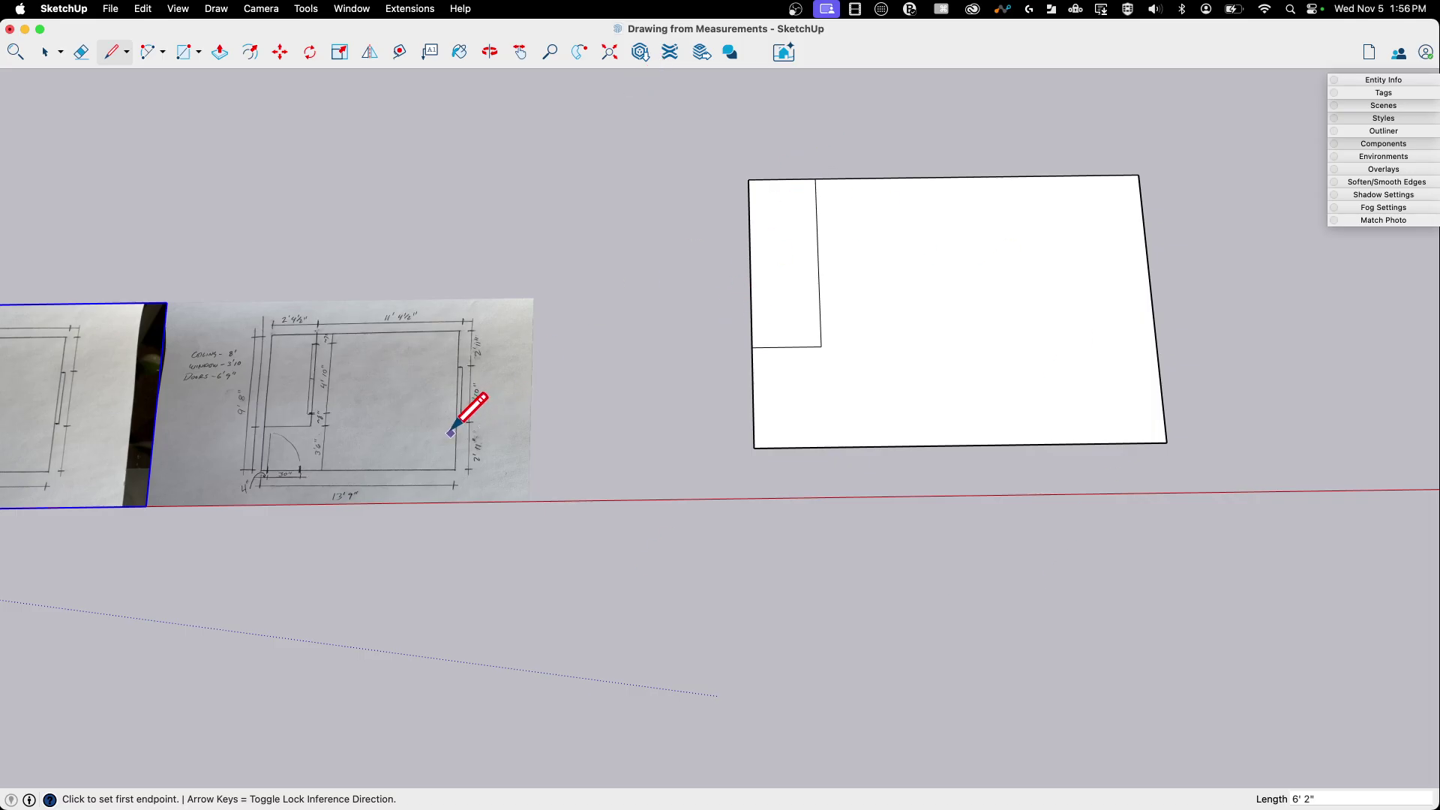
pyautogui.scroll(-2, 484, 435)
pyautogui.scroll(1, 1072, 420)
pyautogui.press('space')
pyautogui.click(871, 363)
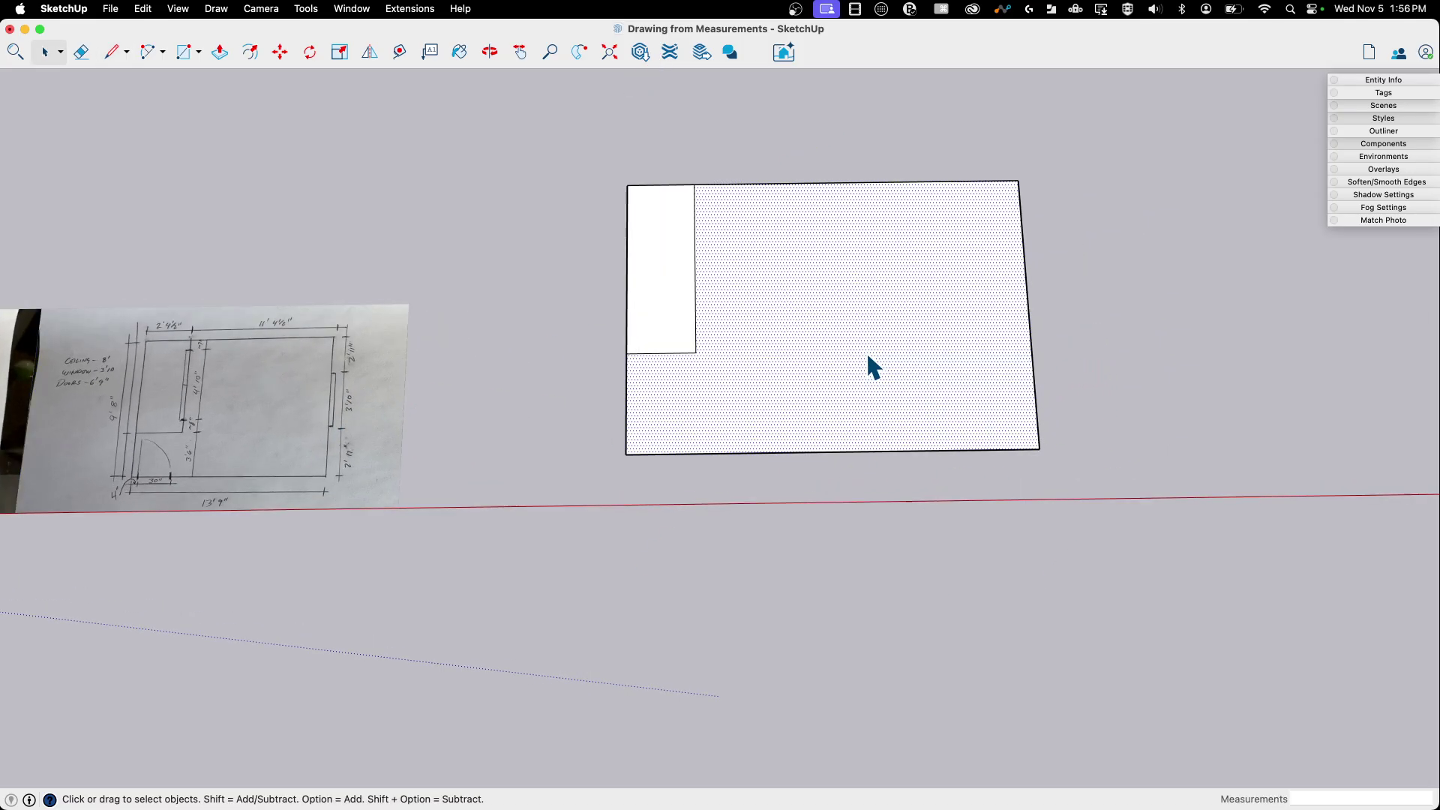
# Step: Erase the closet's dividing edges and select the merged floor face
pyautogui.press('f')
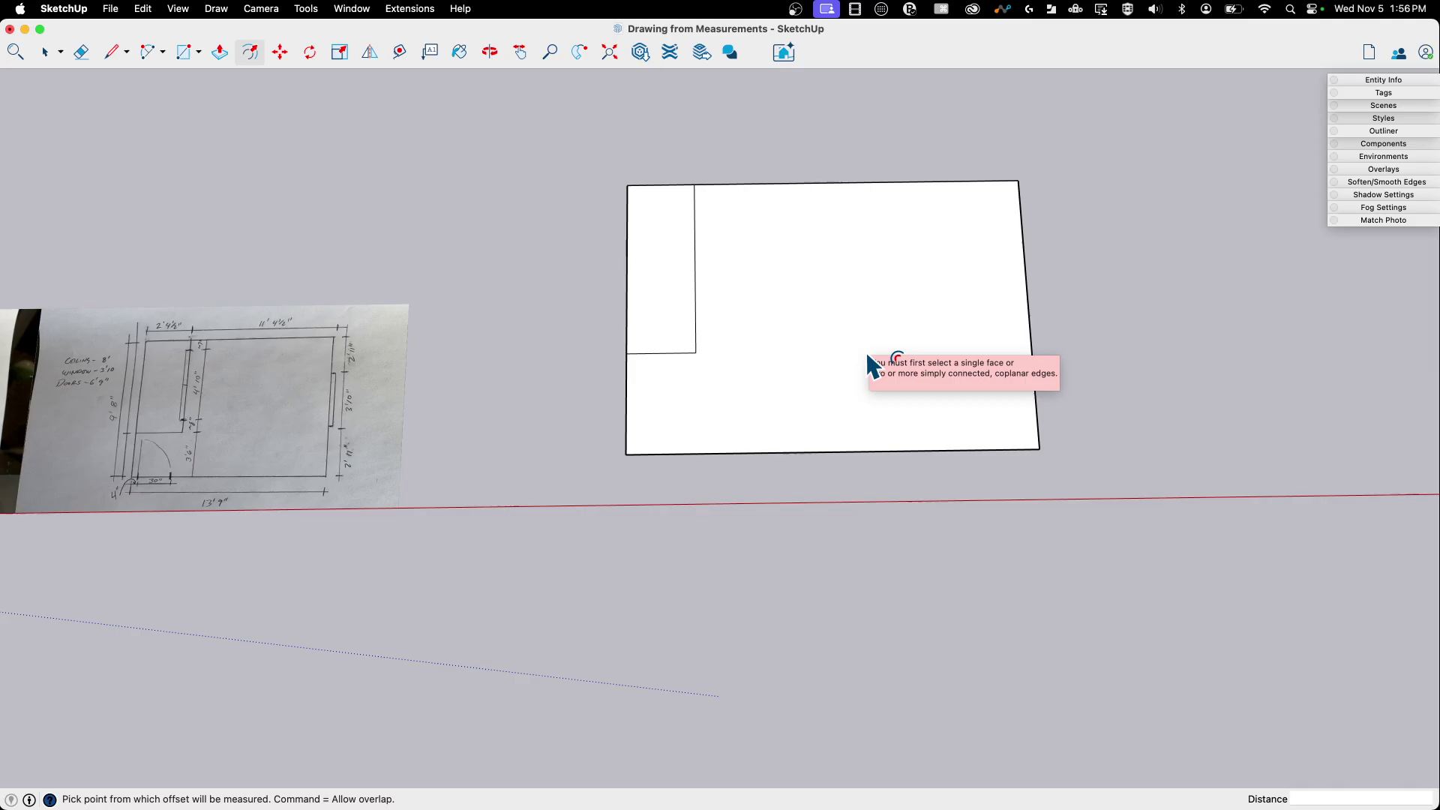
pyautogui.press('e')
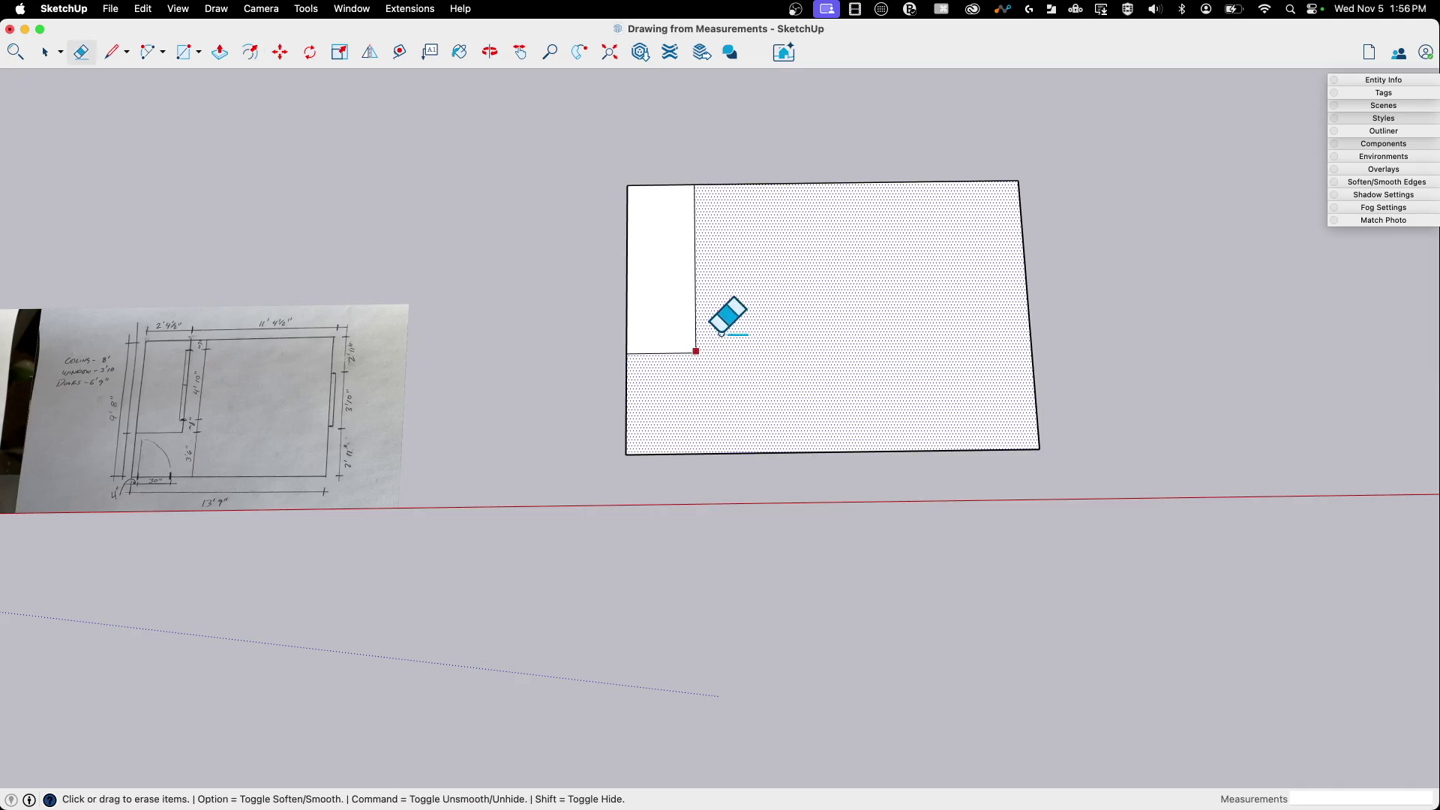
pyautogui.moveTo(707, 342)
pyautogui.mouseDown()
pyautogui.moveTo(688, 360)
pyautogui.moveTo(698, 352)
pyautogui.mouseUp()
pyautogui.press('space')
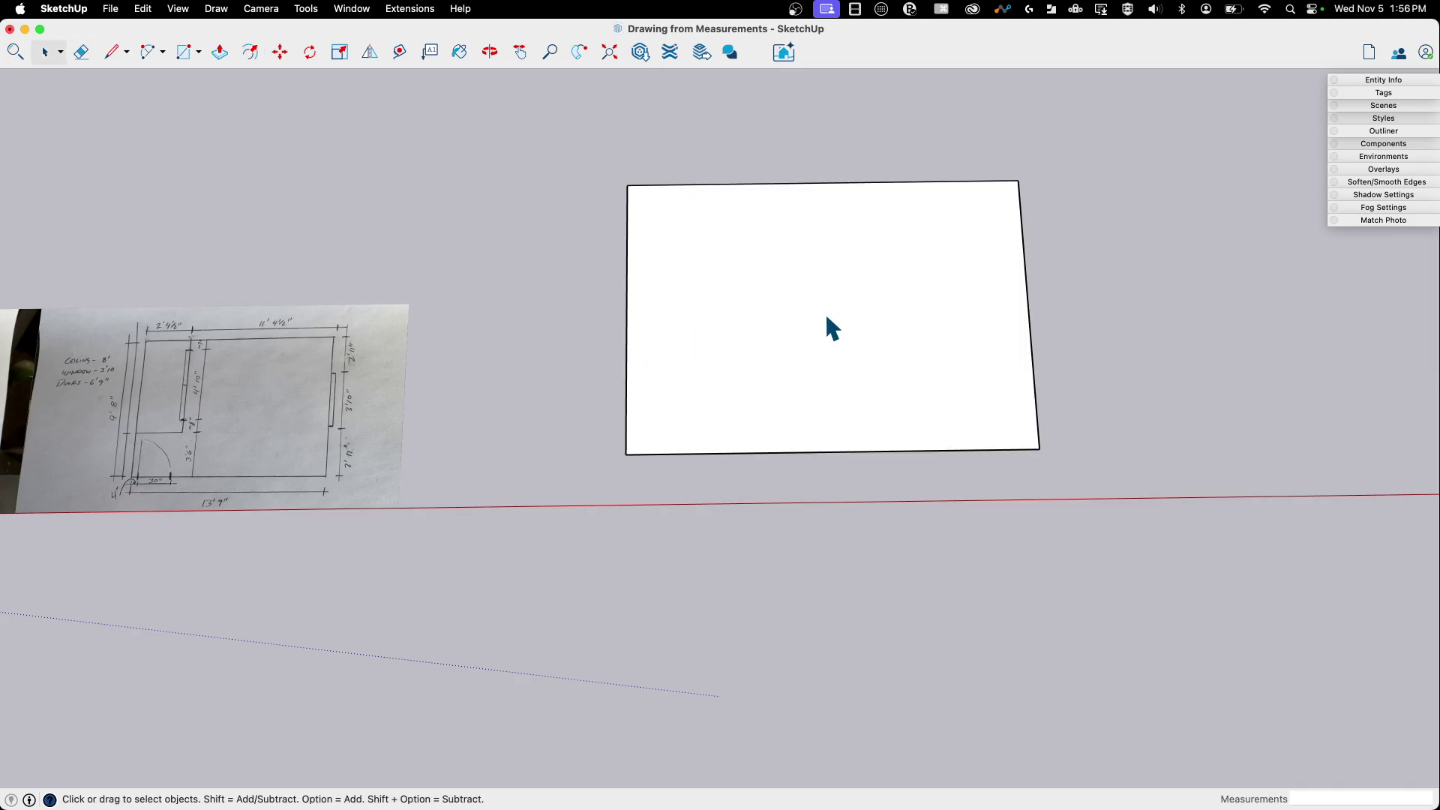
pyautogui.click(825, 320)
# Step: Offset the floor outline outward by exactly 5", undoing an accidental inward offset
pyautogui.press('f')
pyautogui.click(826, 319)
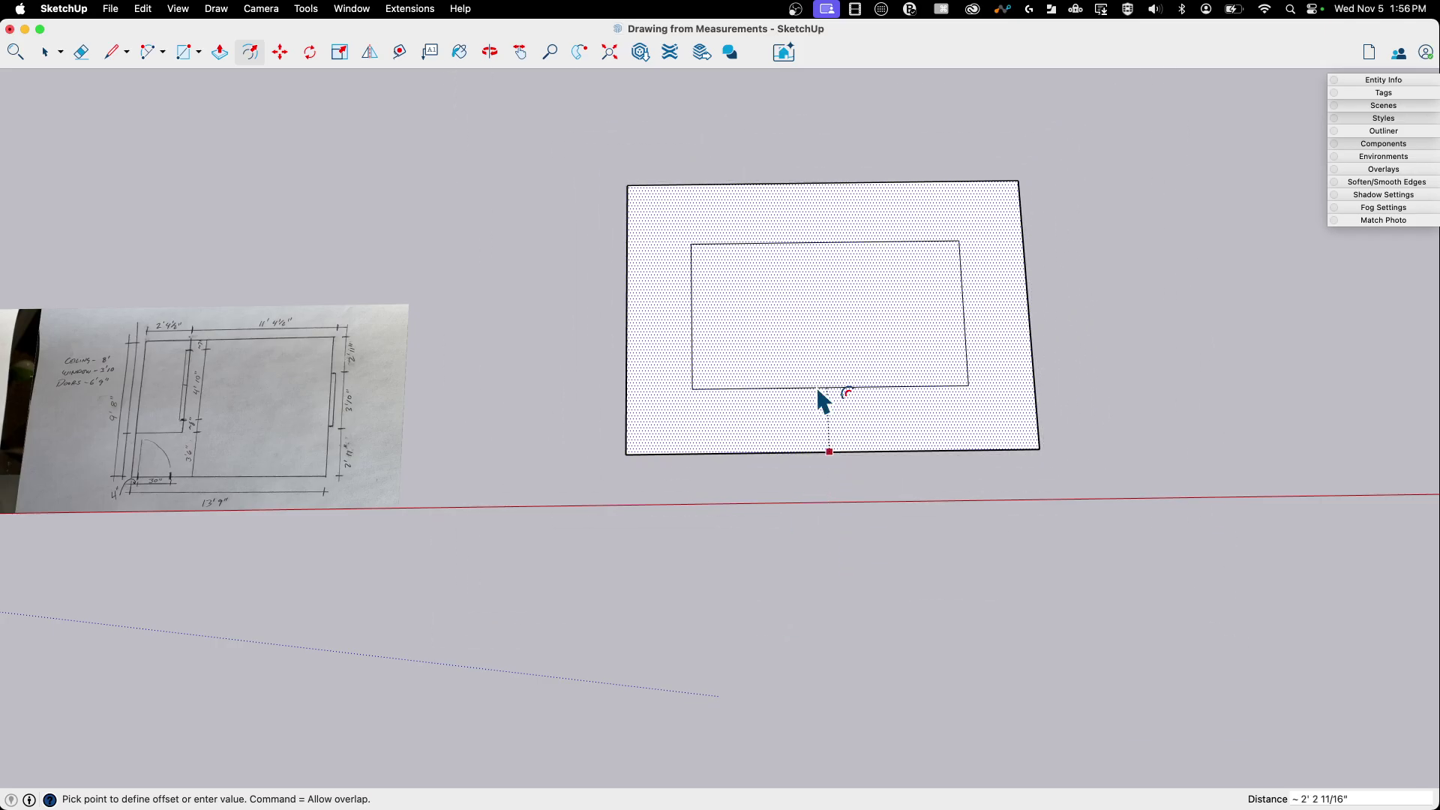
pyautogui.moveTo(826, 727)
pyautogui.keyDown('shift'); pyautogui.mouseDown(button='middle')
pyautogui.moveTo(866, 118)
pyautogui.moveTo(853, 200)
pyautogui.mouseUp(button='middle'); pyautogui.keyUp('shift')
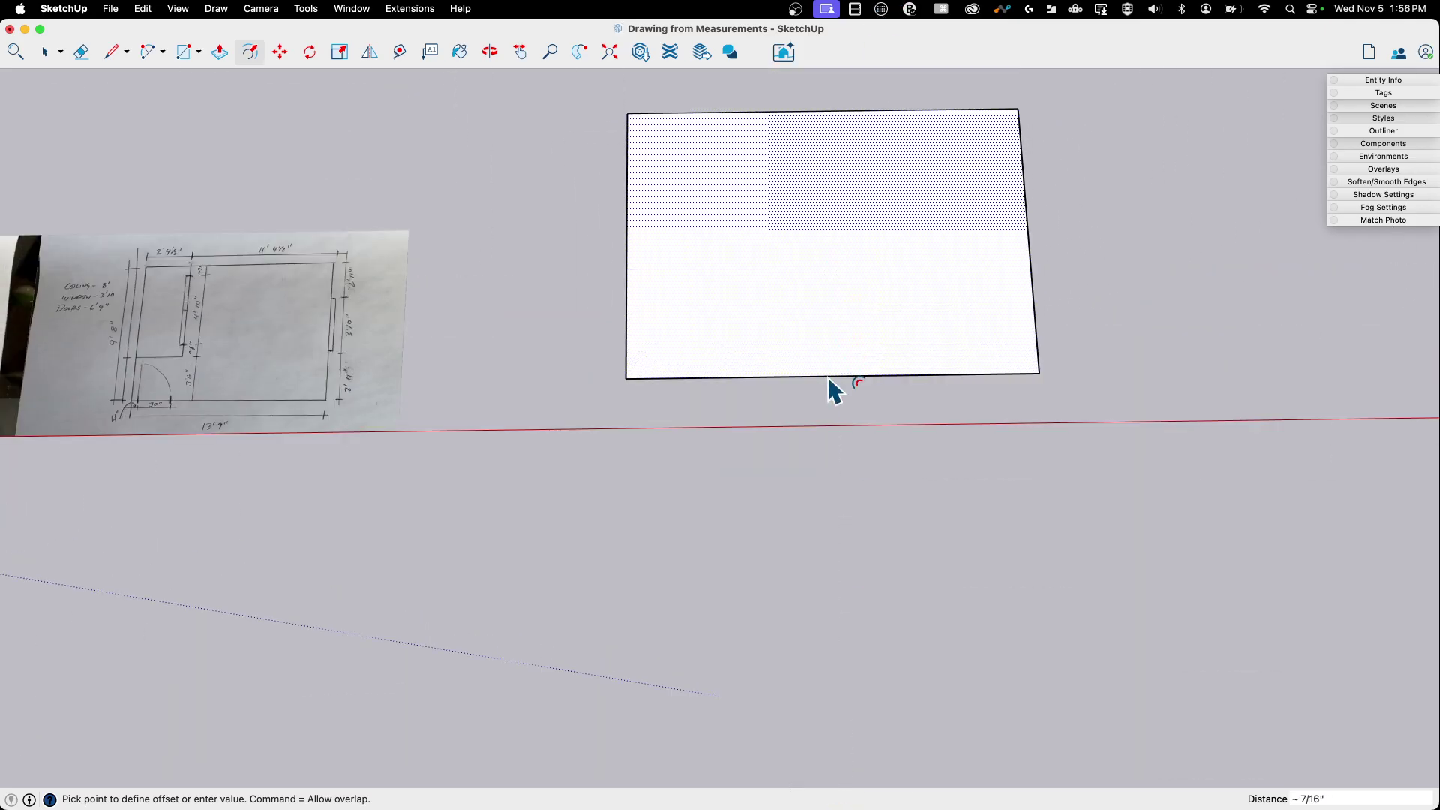
pyautogui.click(814, 253)
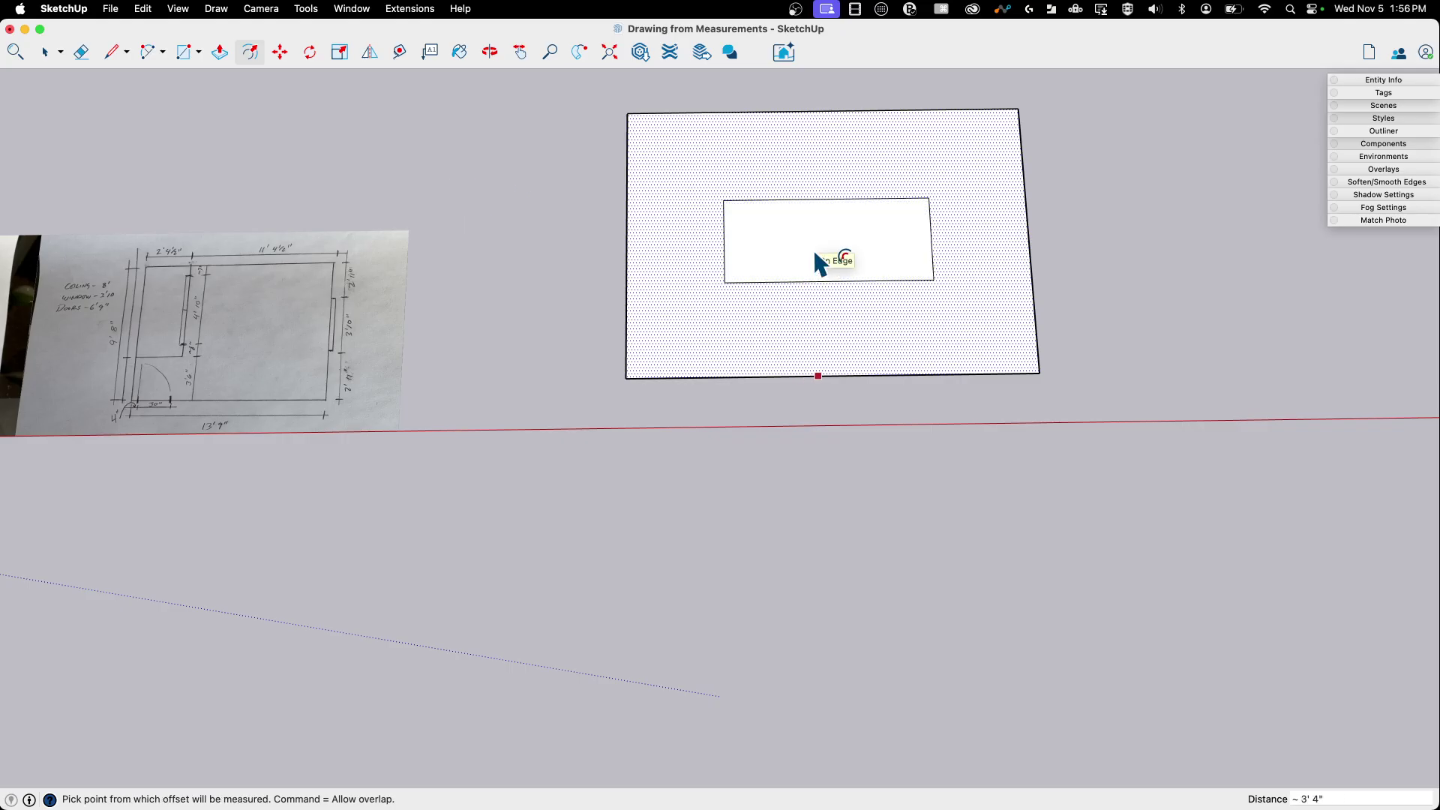
pyautogui.press('super+z')
pyautogui.click(809, 270)
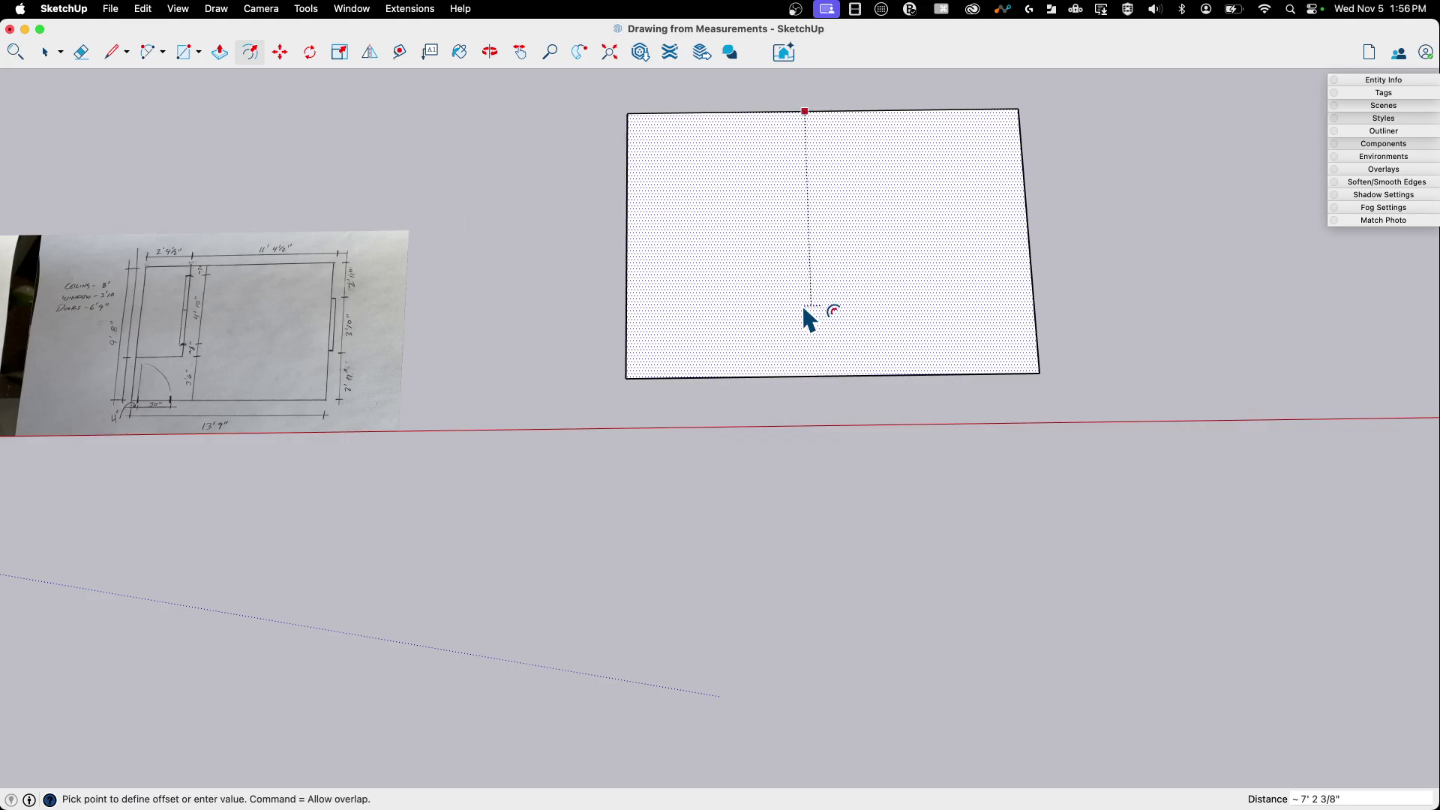
pyautogui.click(885, 111)
pyautogui.write('5')
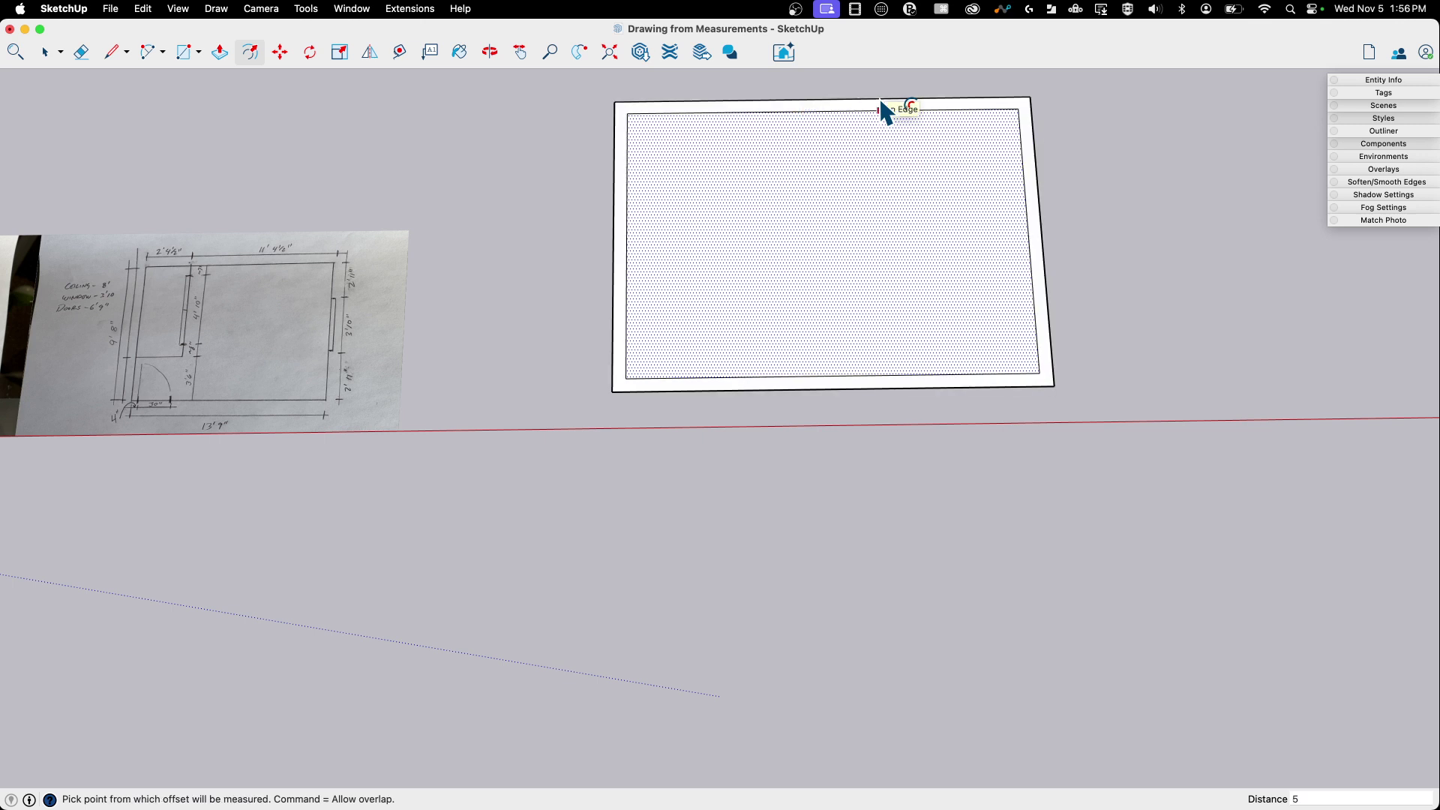
pyautogui.write('"')
pyautogui.press('Return')
pyautogui.press('space')
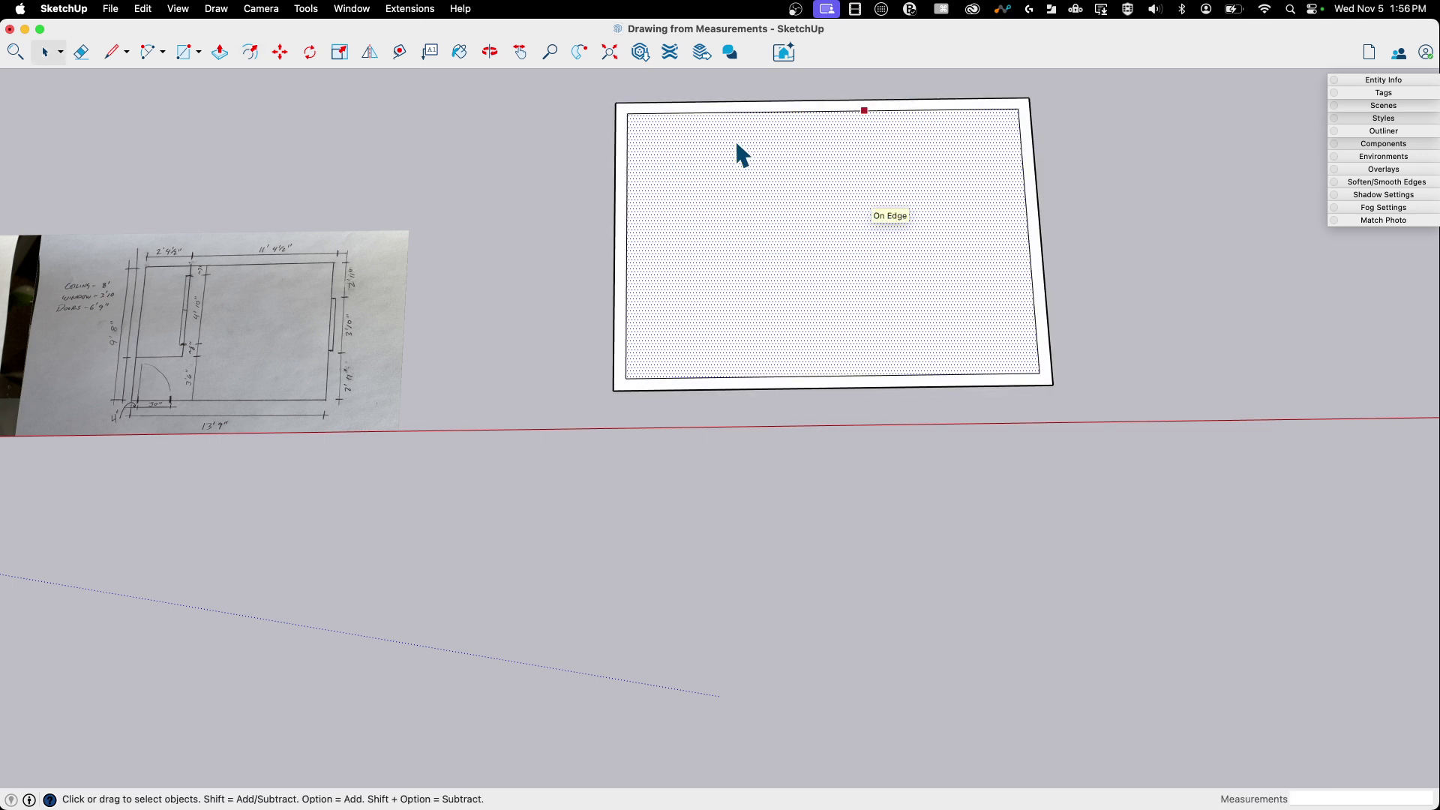
# Step: Redraw the closet edges starting 3'6 up the left edge, across and up to the top
pyautogui.press('l')
pyautogui.click(627, 378)
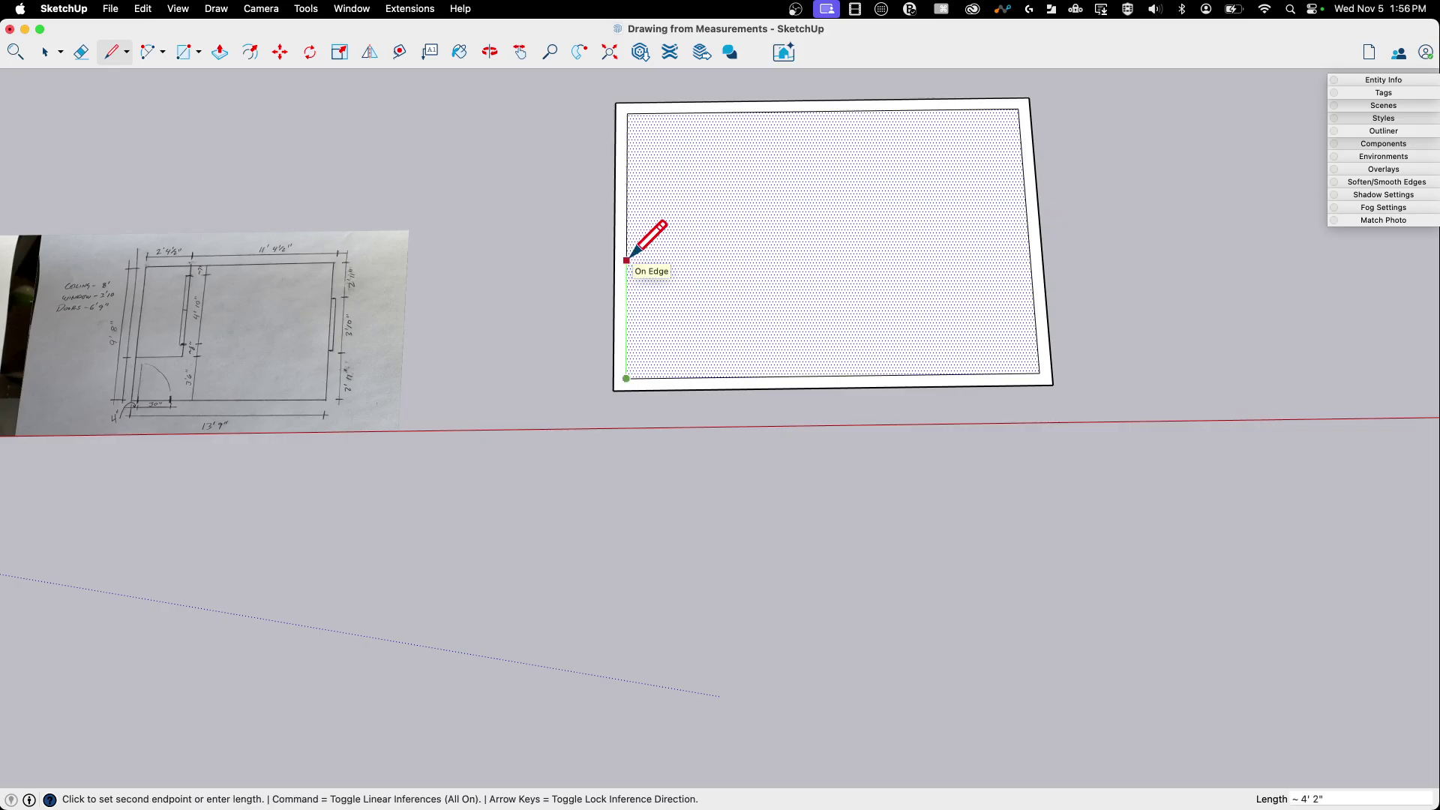
pyautogui.press('Return')
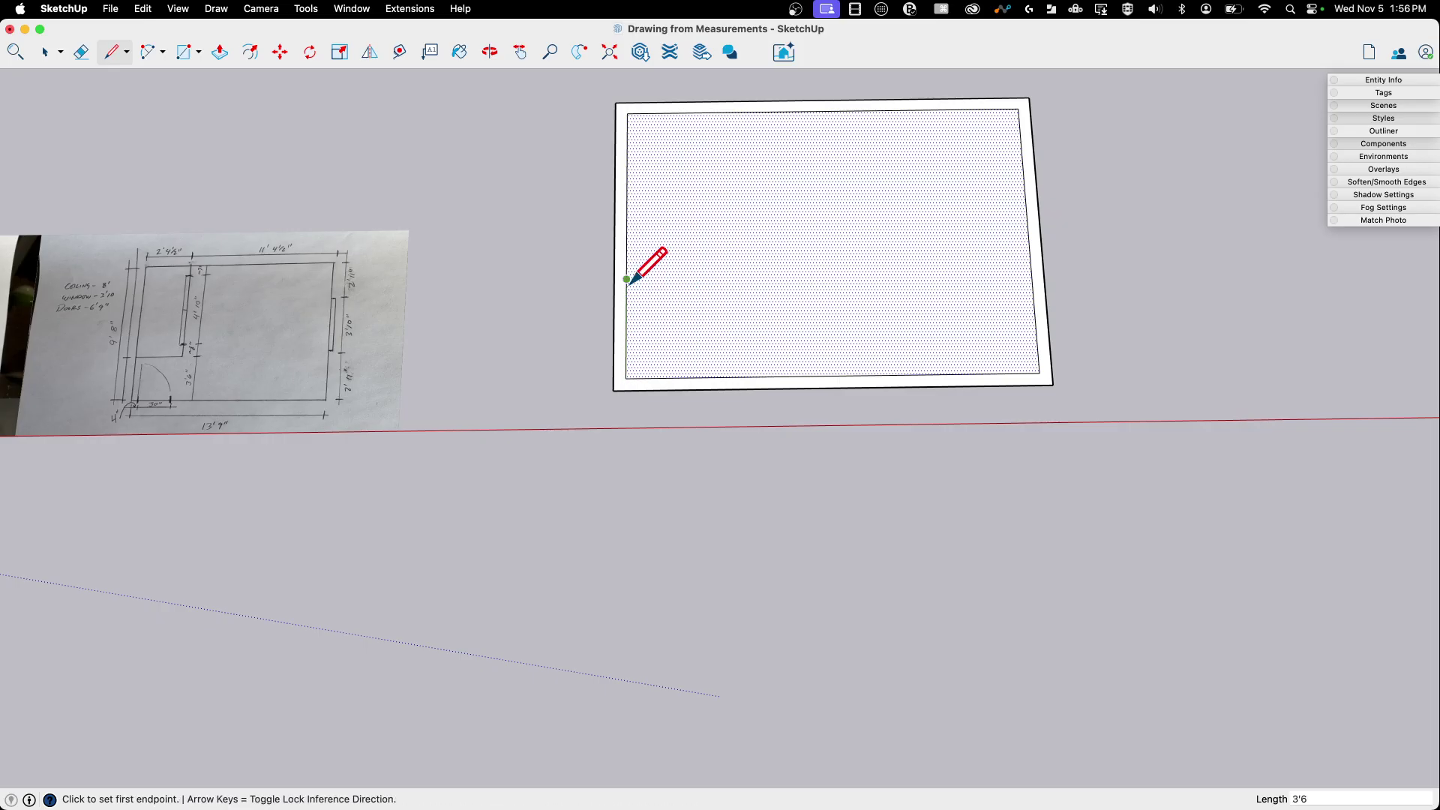
pyautogui.click(626, 279)
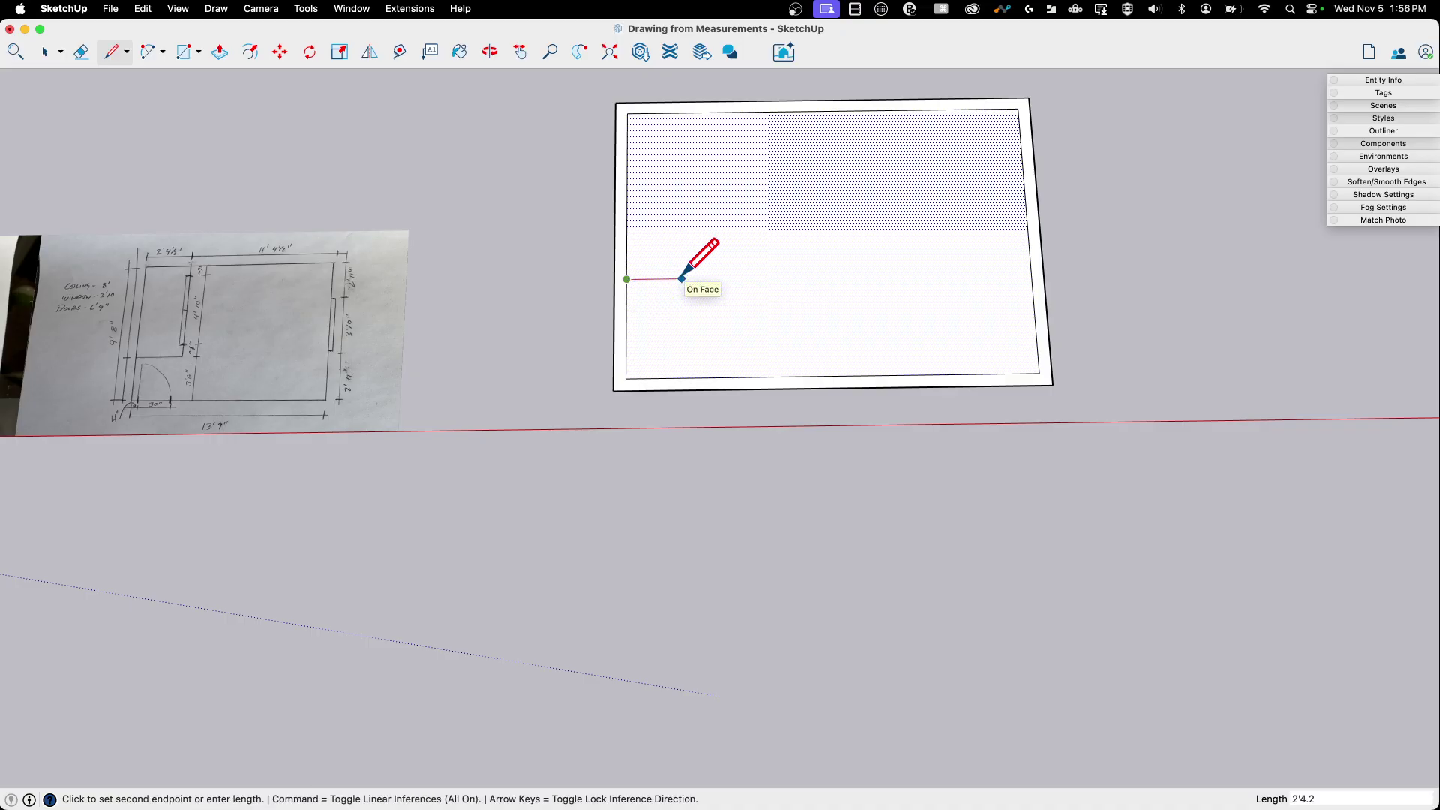
pyautogui.click(696, 279)
pyautogui.click(696, 113)
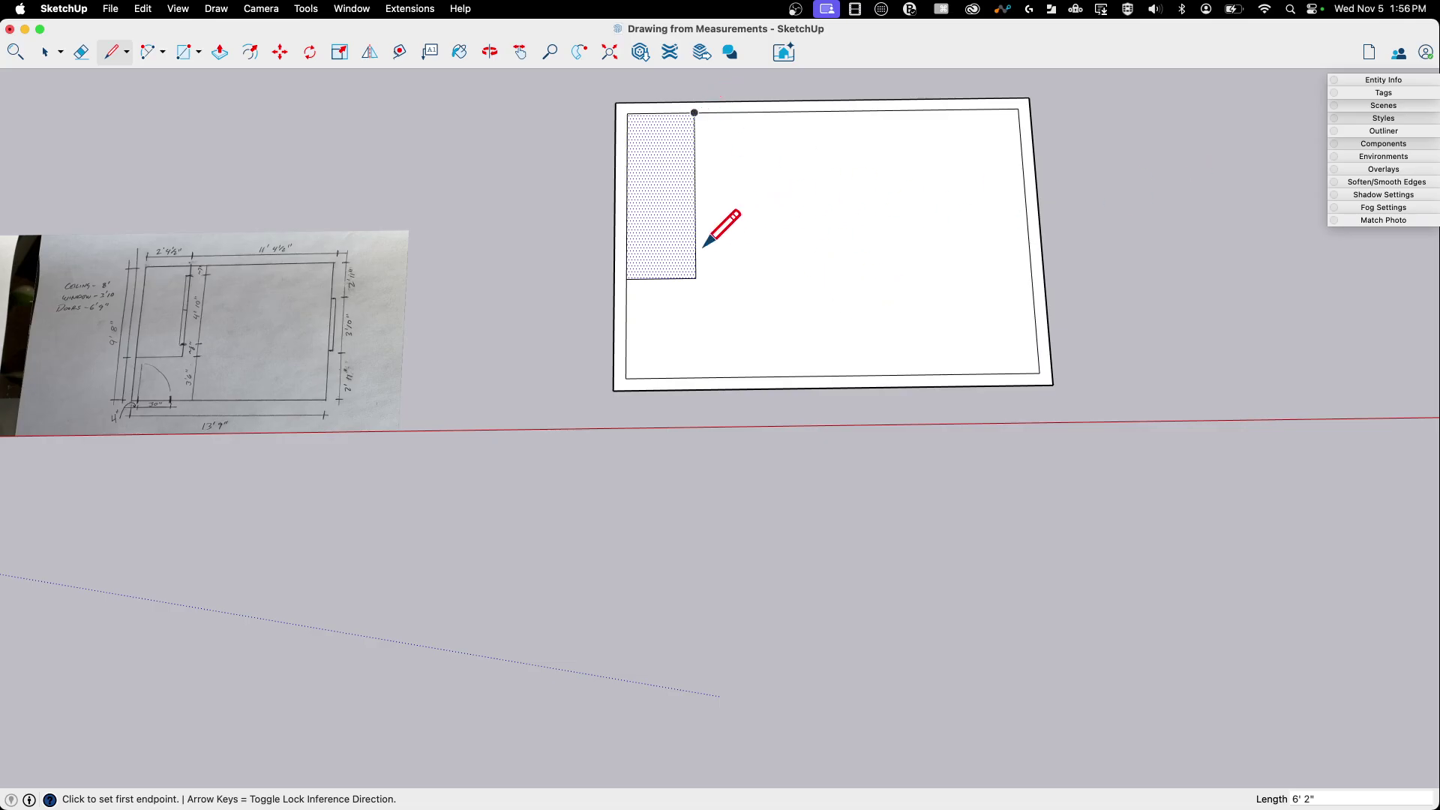
pyautogui.scroll(3, 704, 225)
pyautogui.press('space')
pyautogui.scroll(-2, 713, 284)
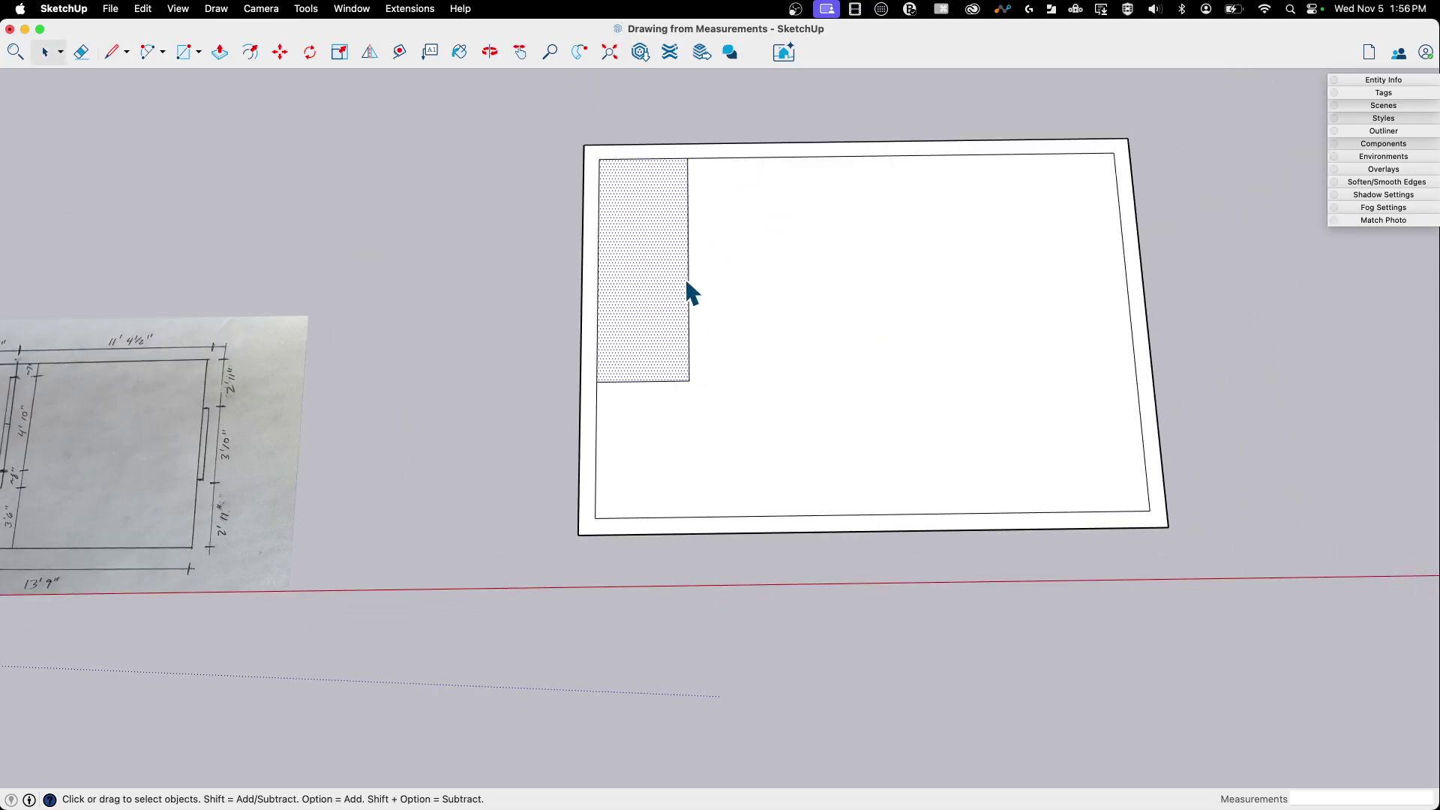
# Step: Offset the closet outline inward for its wall and erase the leftover short edges
pyautogui.click(673, 381)
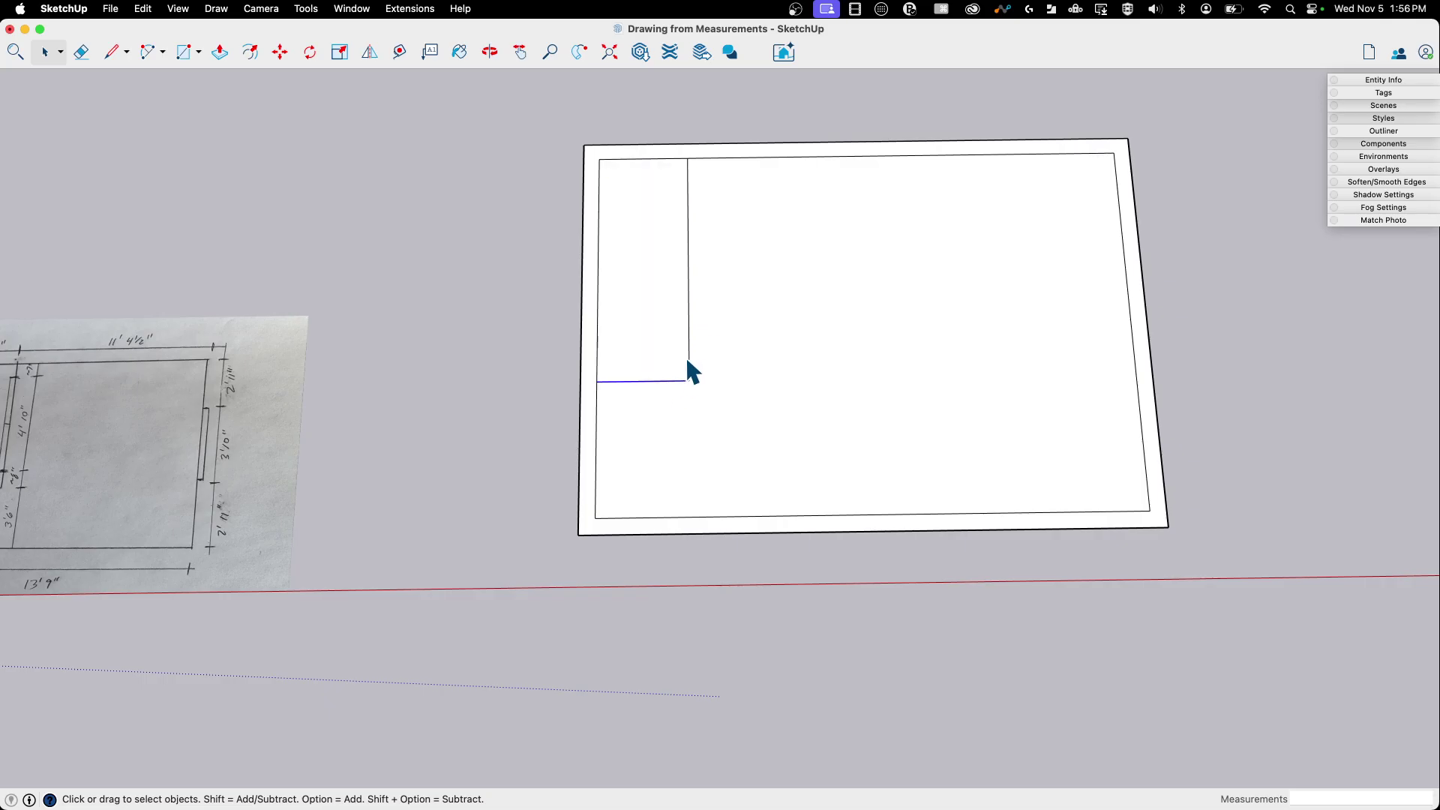
pyautogui.press('f')
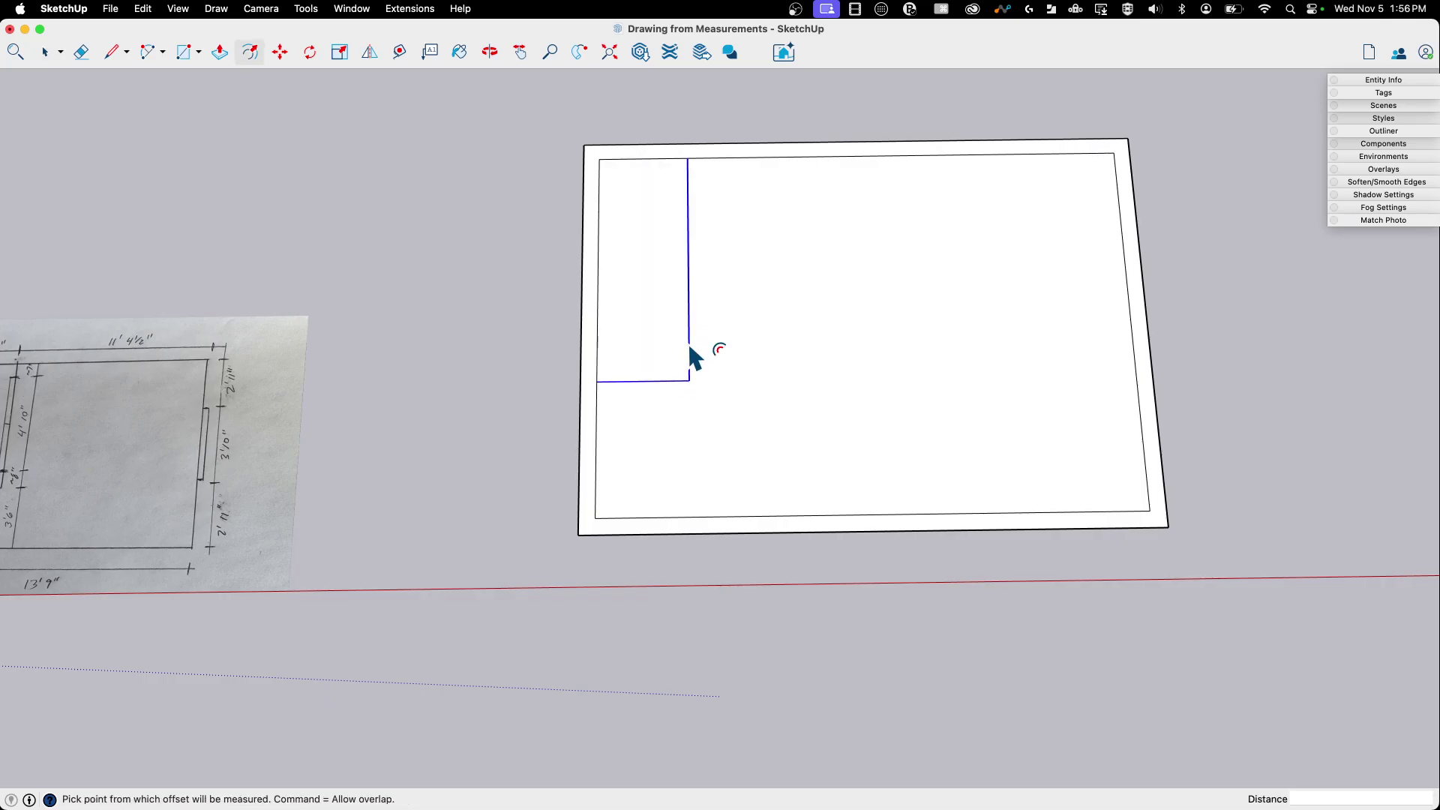
pyautogui.click(691, 349)
pyautogui.click(675, 333)
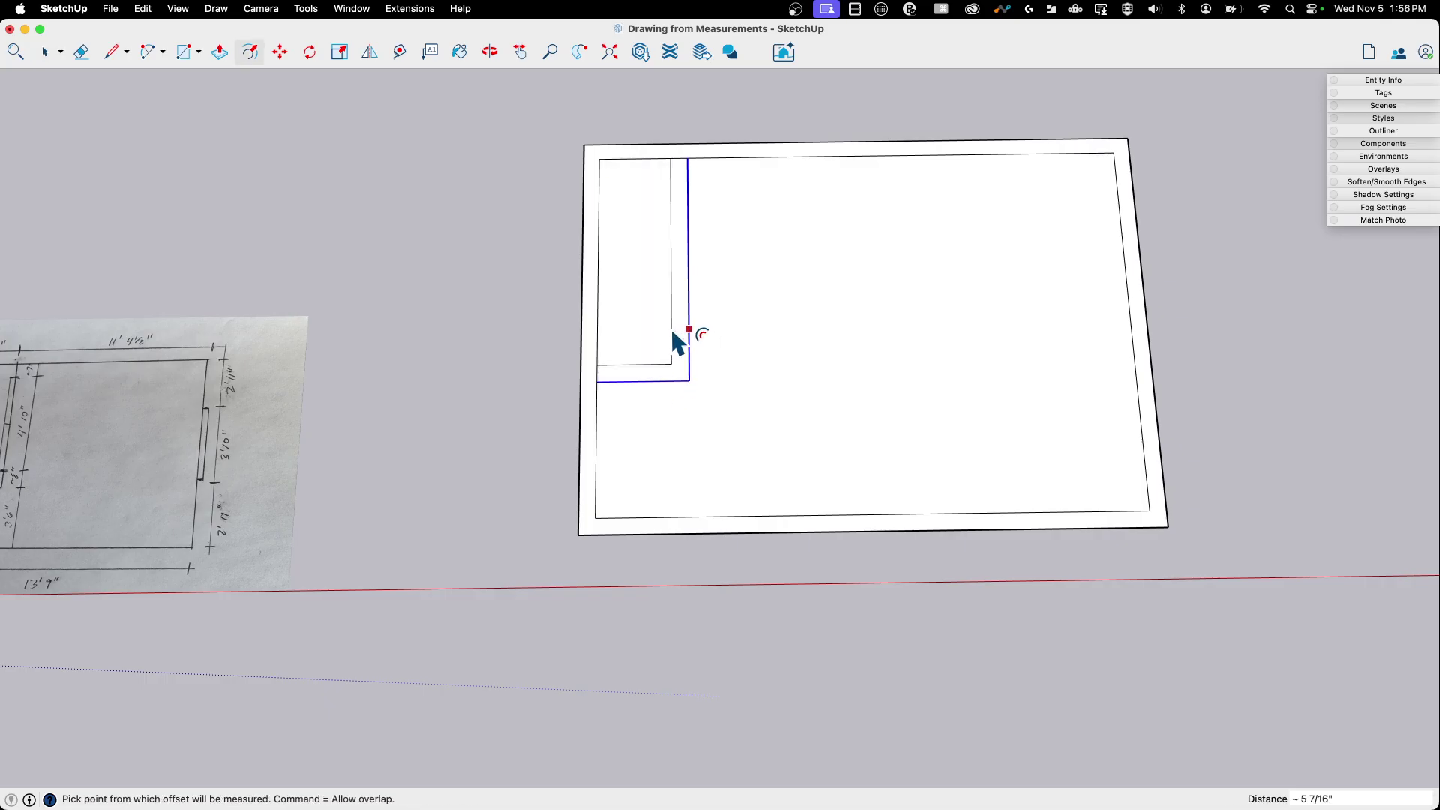
pyautogui.press('e')
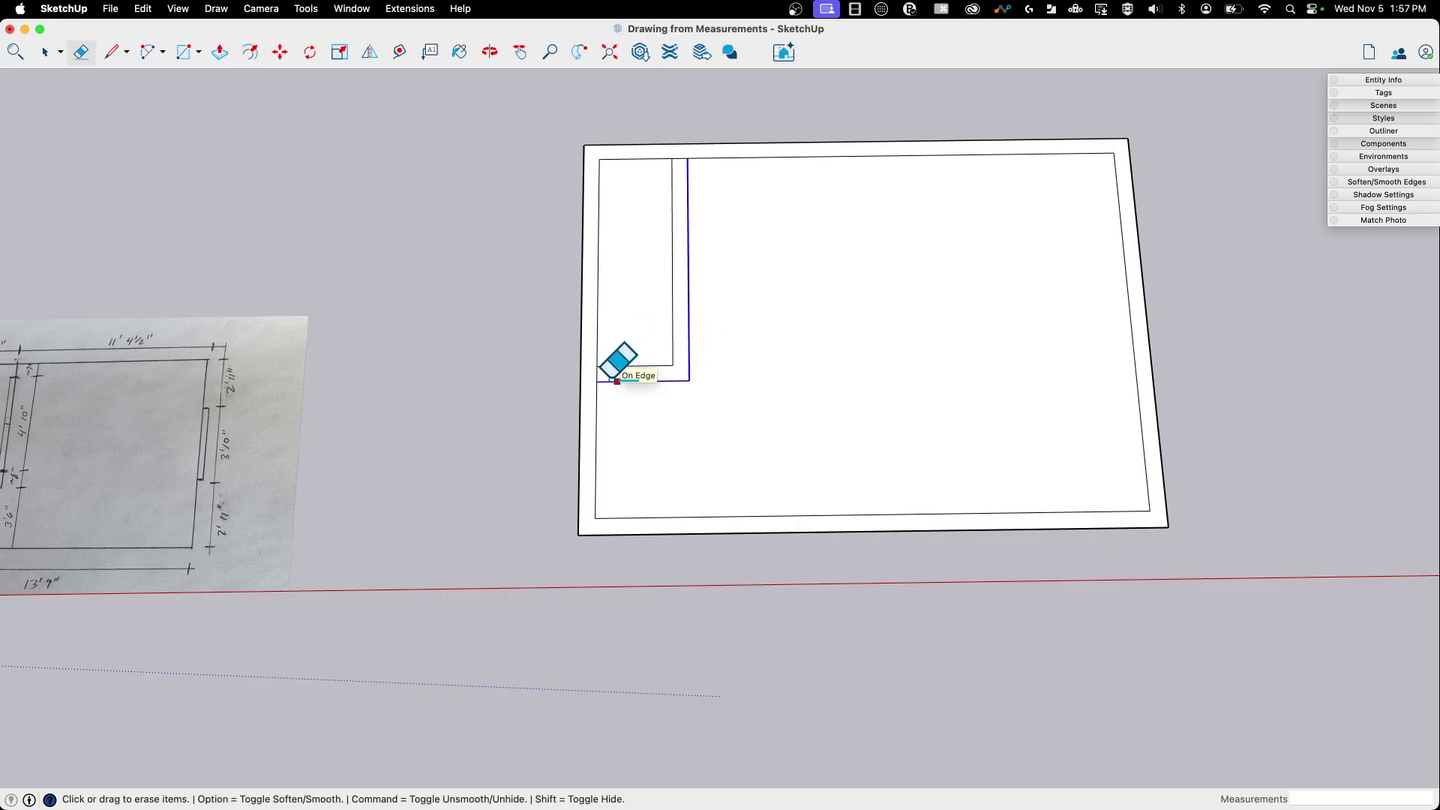
pyautogui.click(597, 374)
pyautogui.click(683, 153)
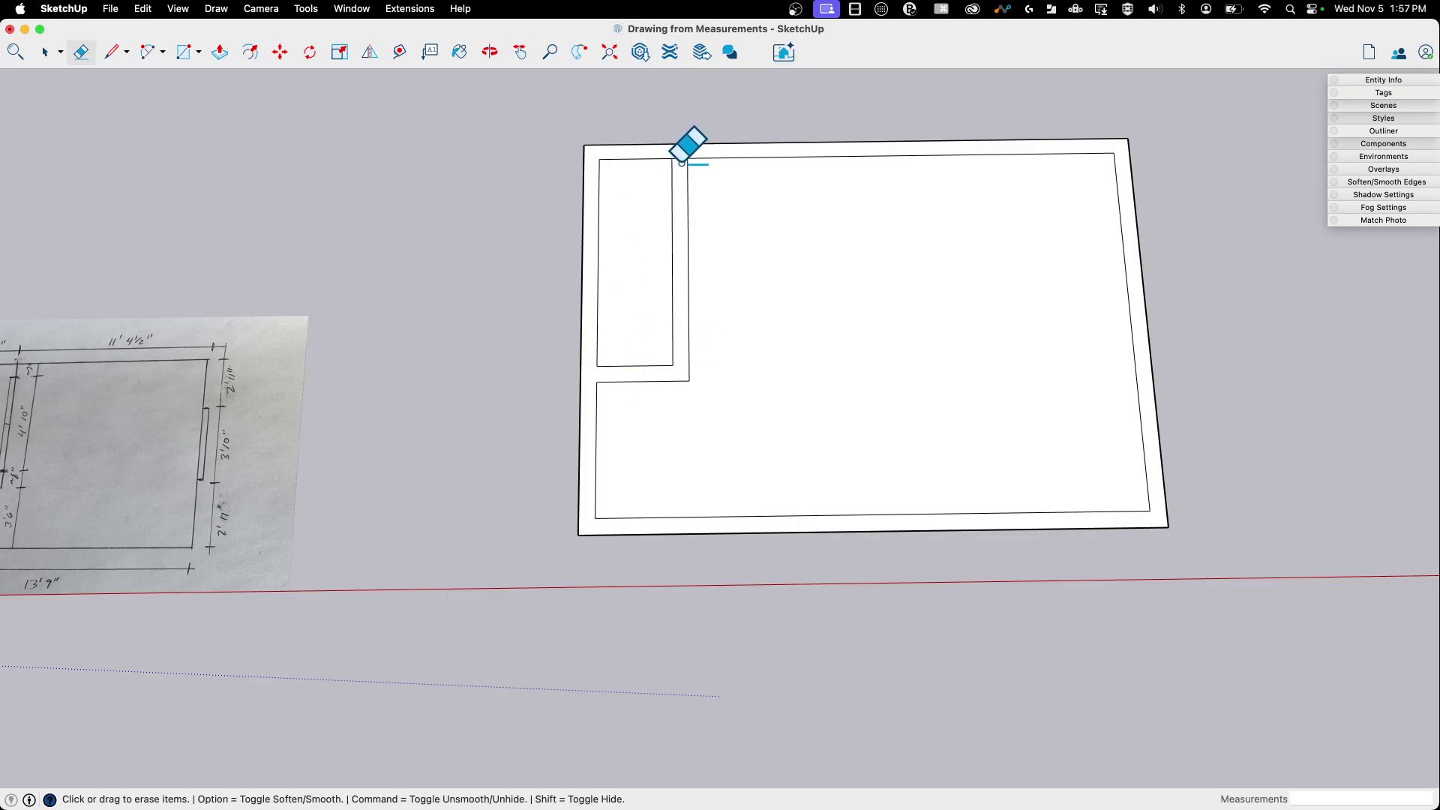
pyautogui.scroll(-3, 679, 263)
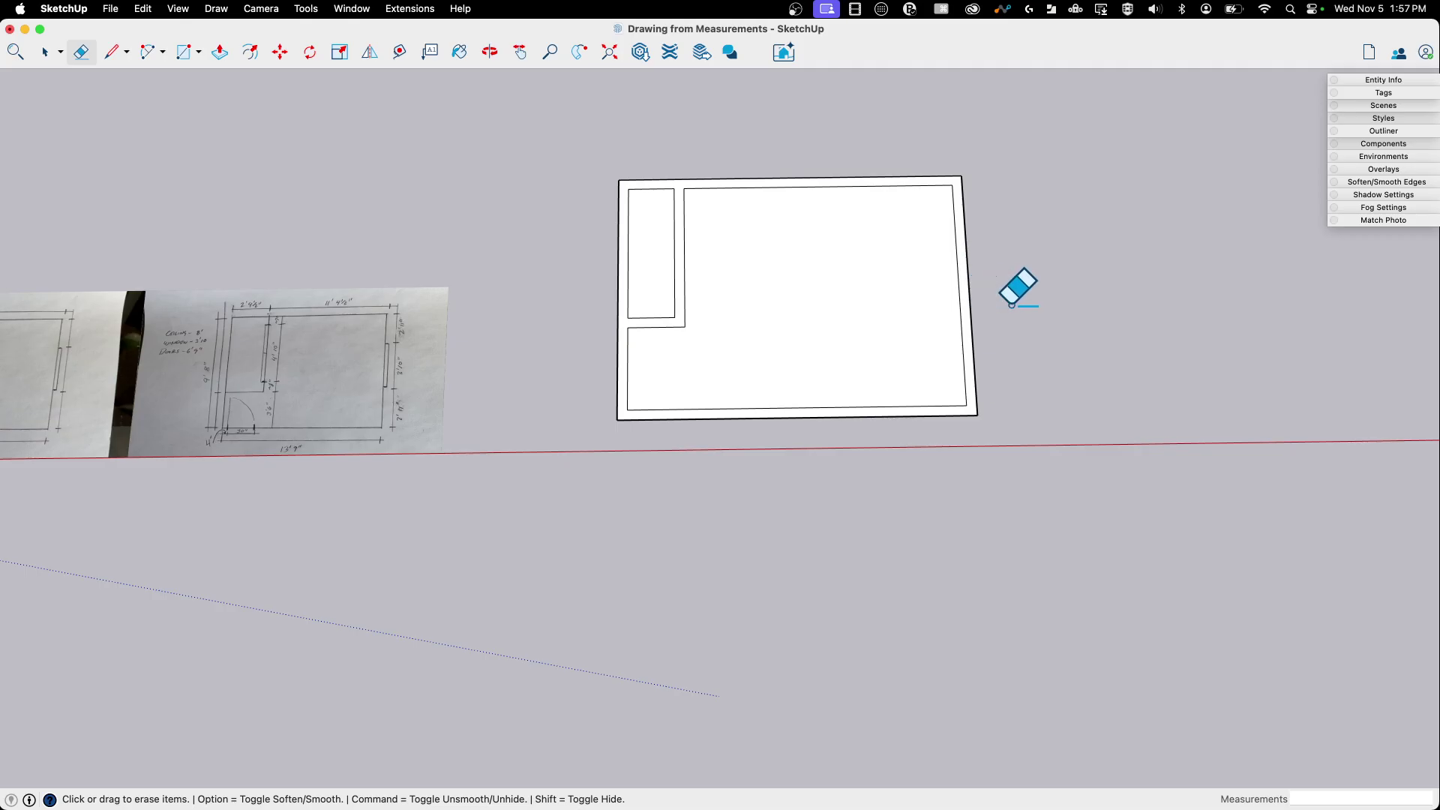
# Step: Draw a 2'11" line down the inner right wall and a cross-edge at the window's top
pyautogui.scroll(2, 1039, 292)
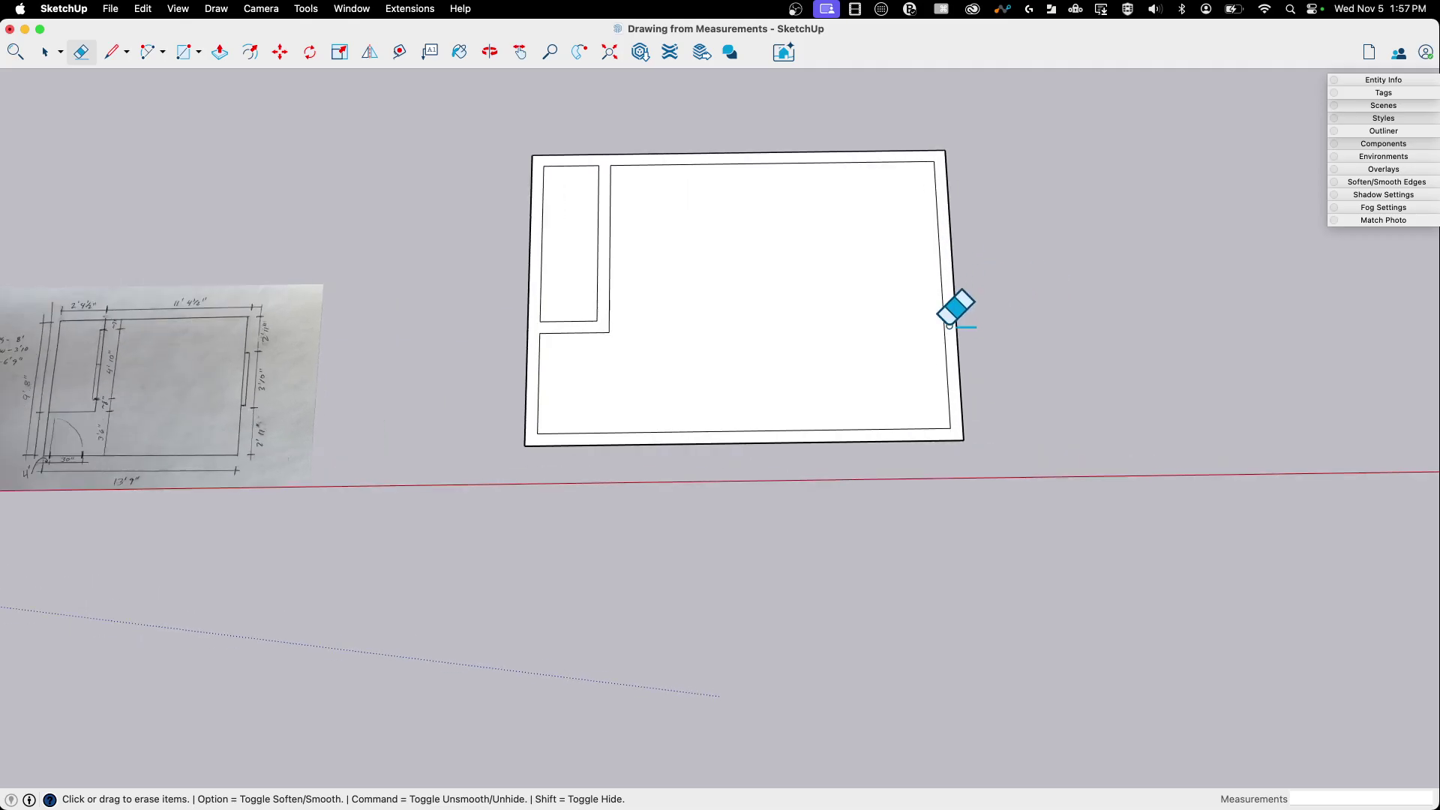
pyautogui.press('l')
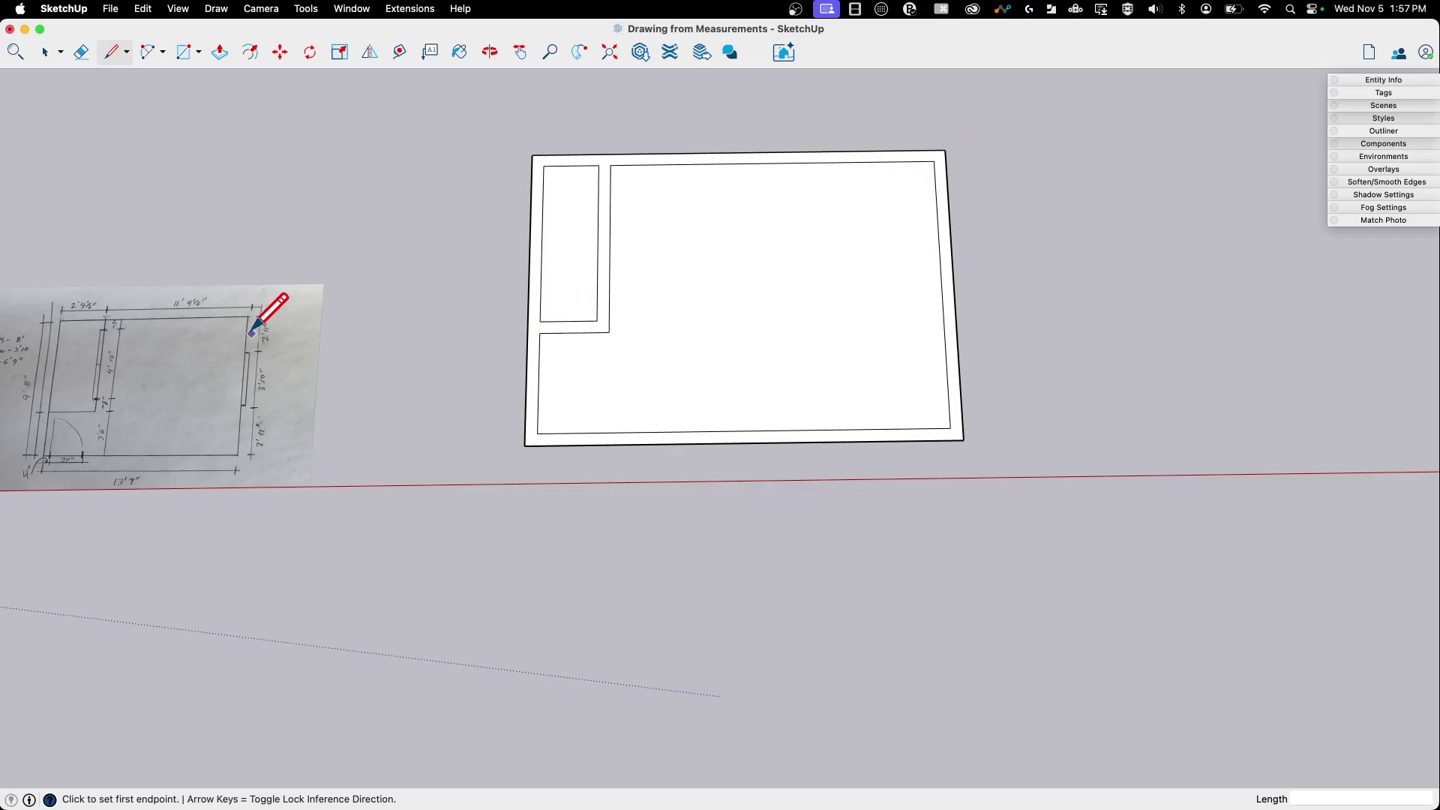
pyautogui.scroll(2, 286, 320)
pyautogui.scroll(1, 286, 320)
pyautogui.scroll(-1, 225, 383)
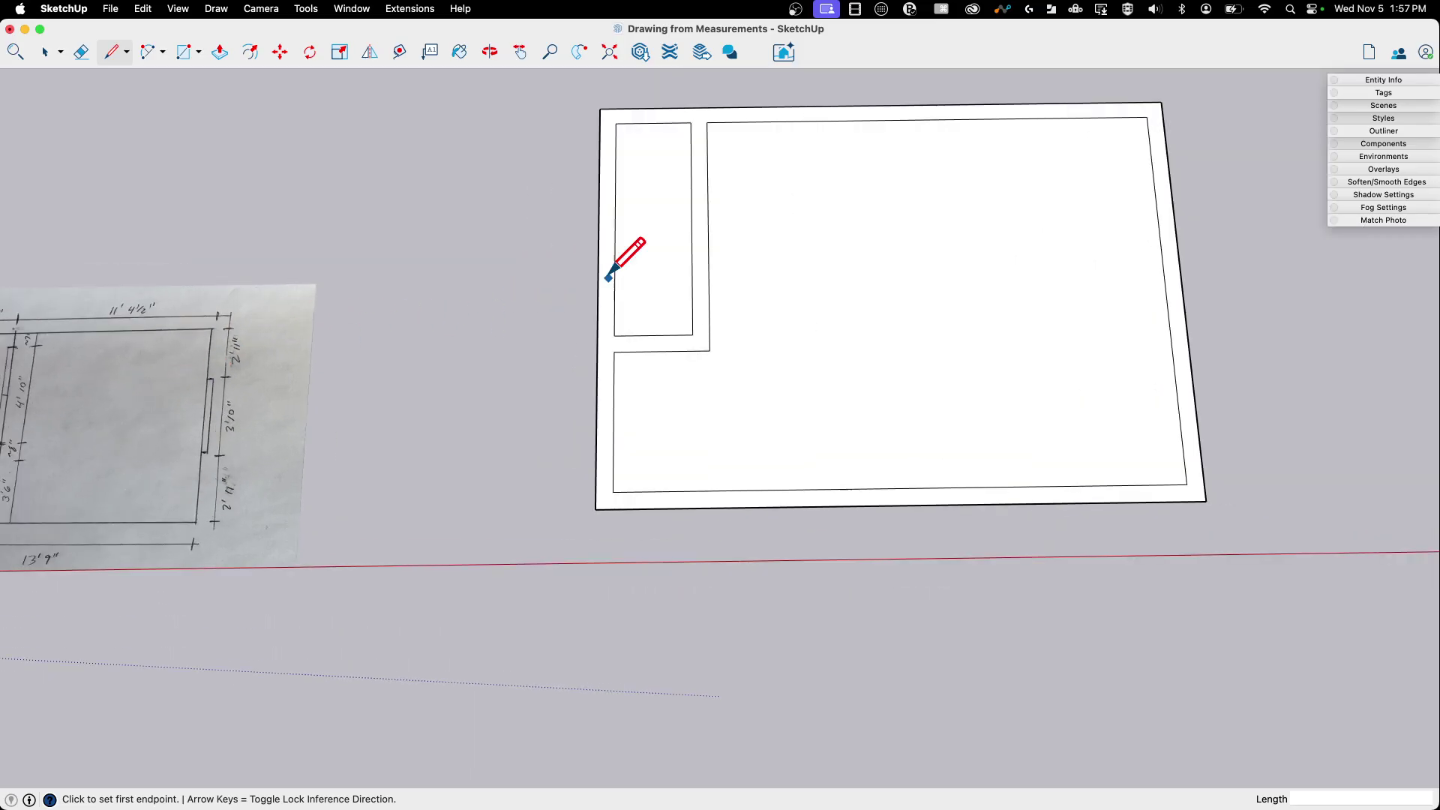
pyautogui.click(1148, 116)
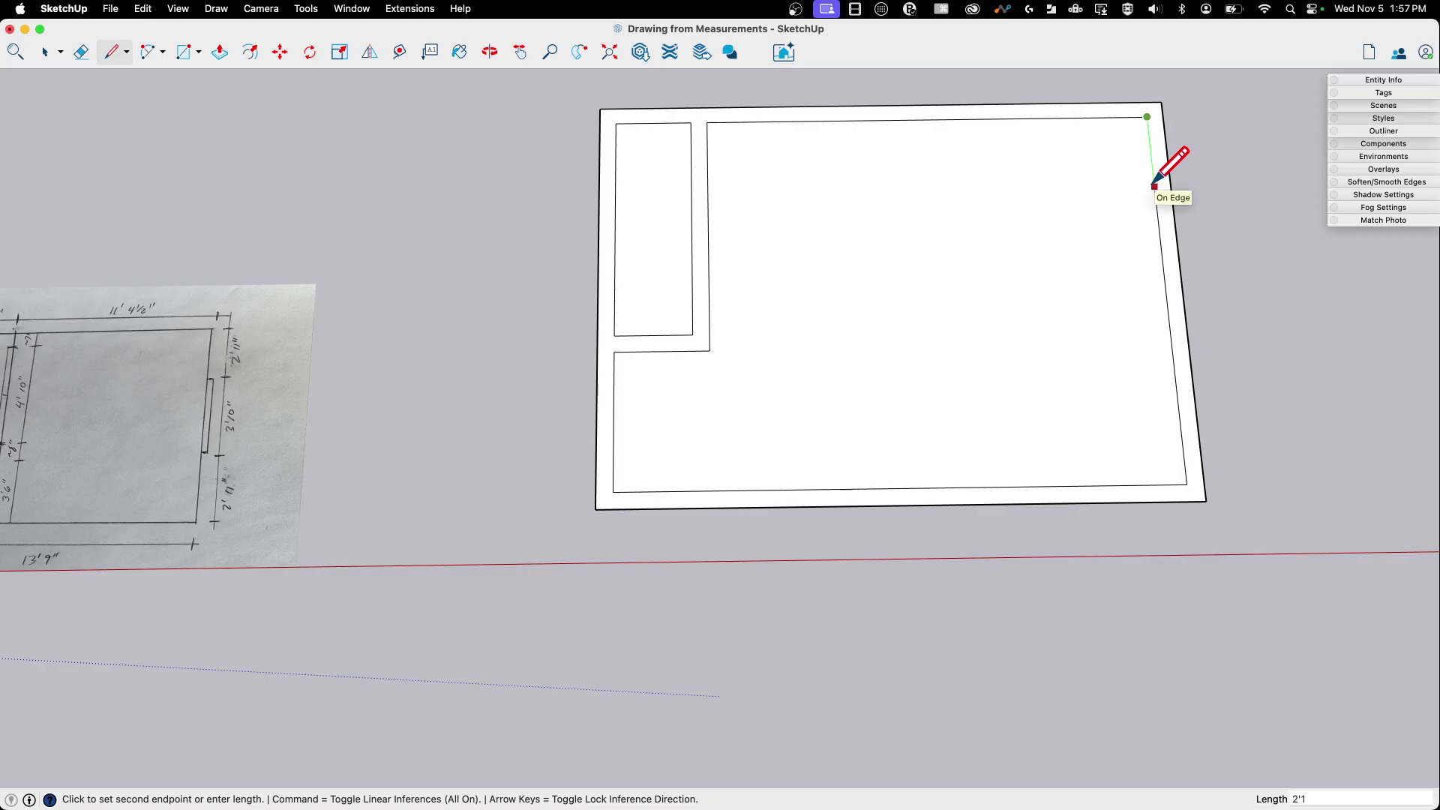
pyautogui.write("2'11")
pyautogui.press('Return')
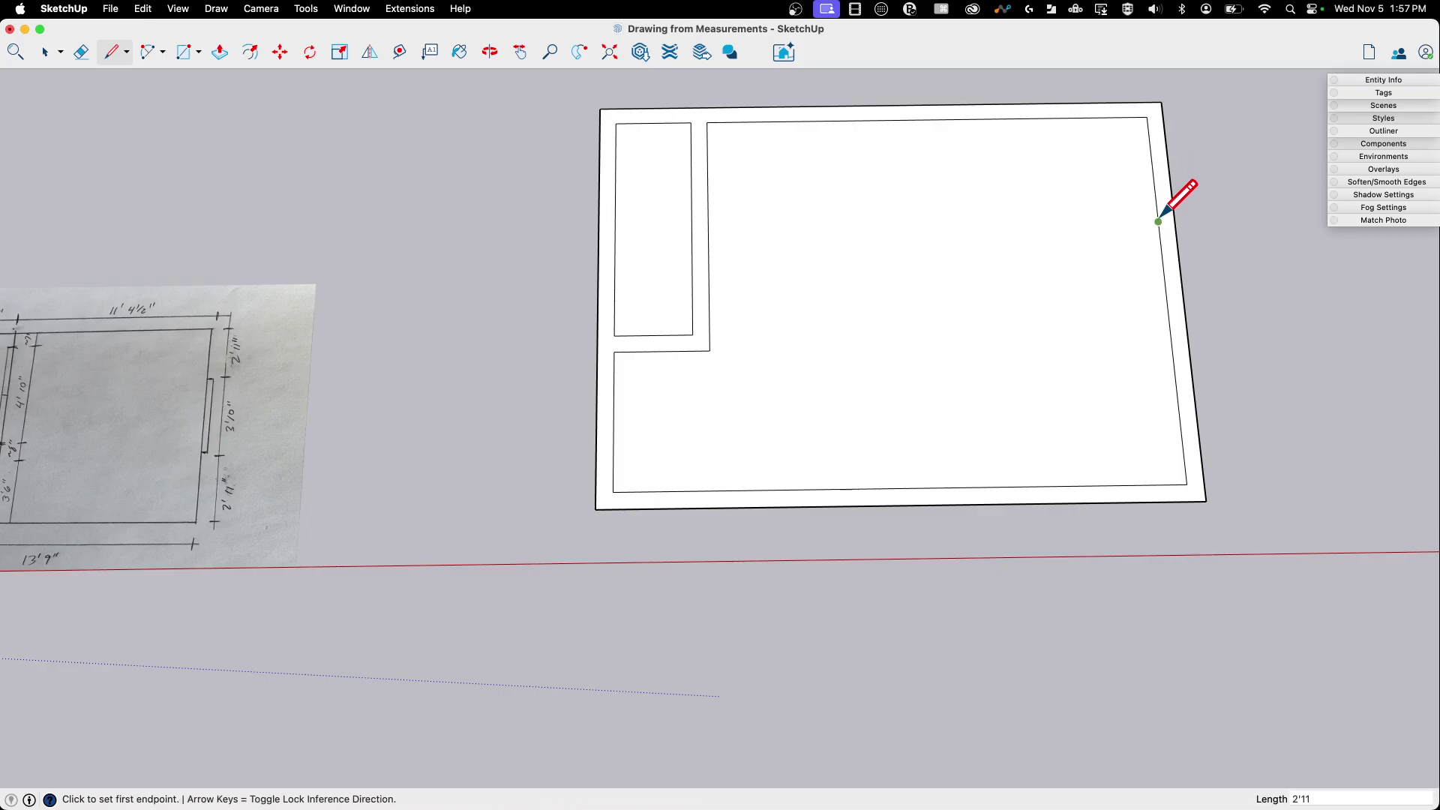
pyautogui.click(1158, 221)
pyautogui.click(1174, 221)
# Step: Add cross-edges through the right wall band at the window's lower end
pyautogui.click(1186, 485)
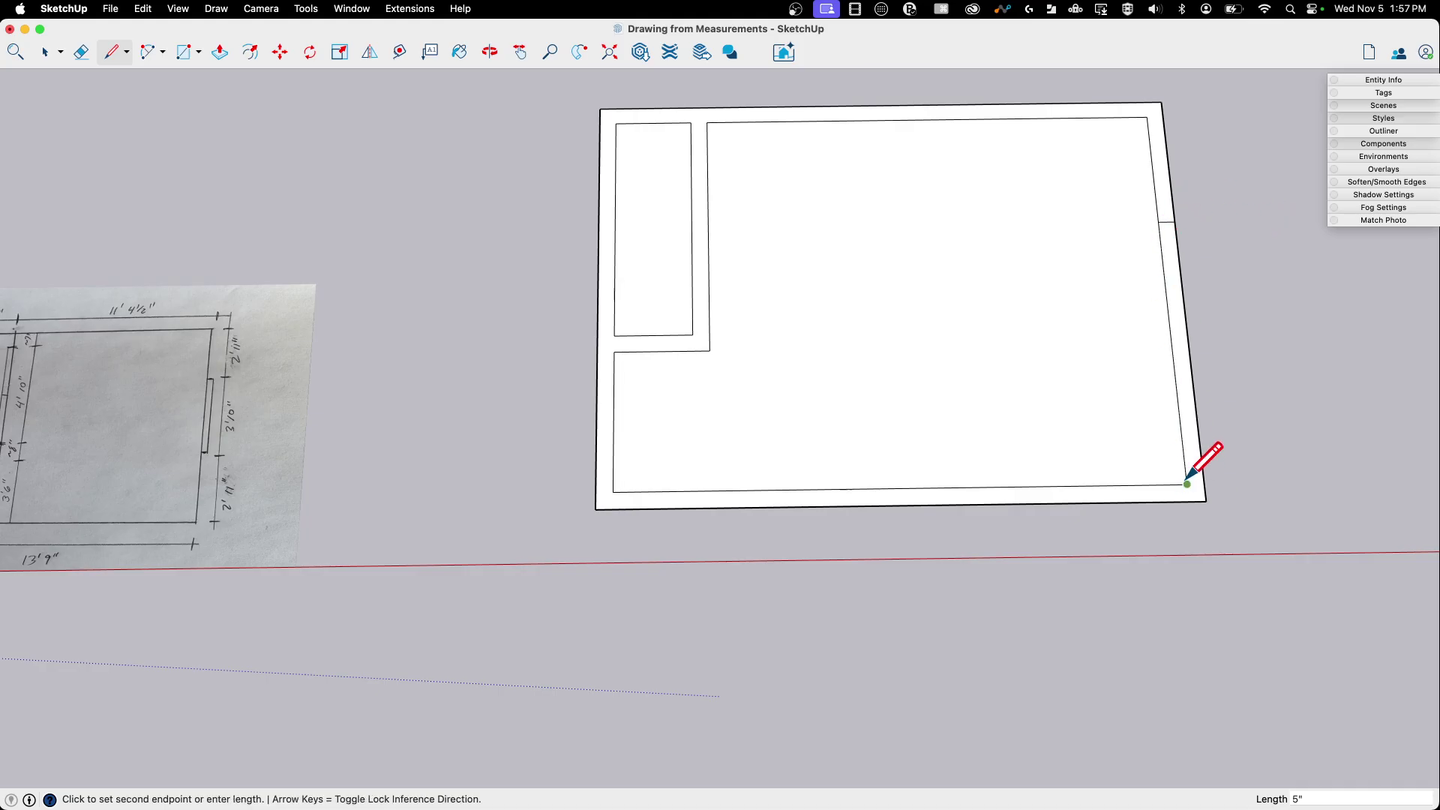
pyautogui.click(1182, 436)
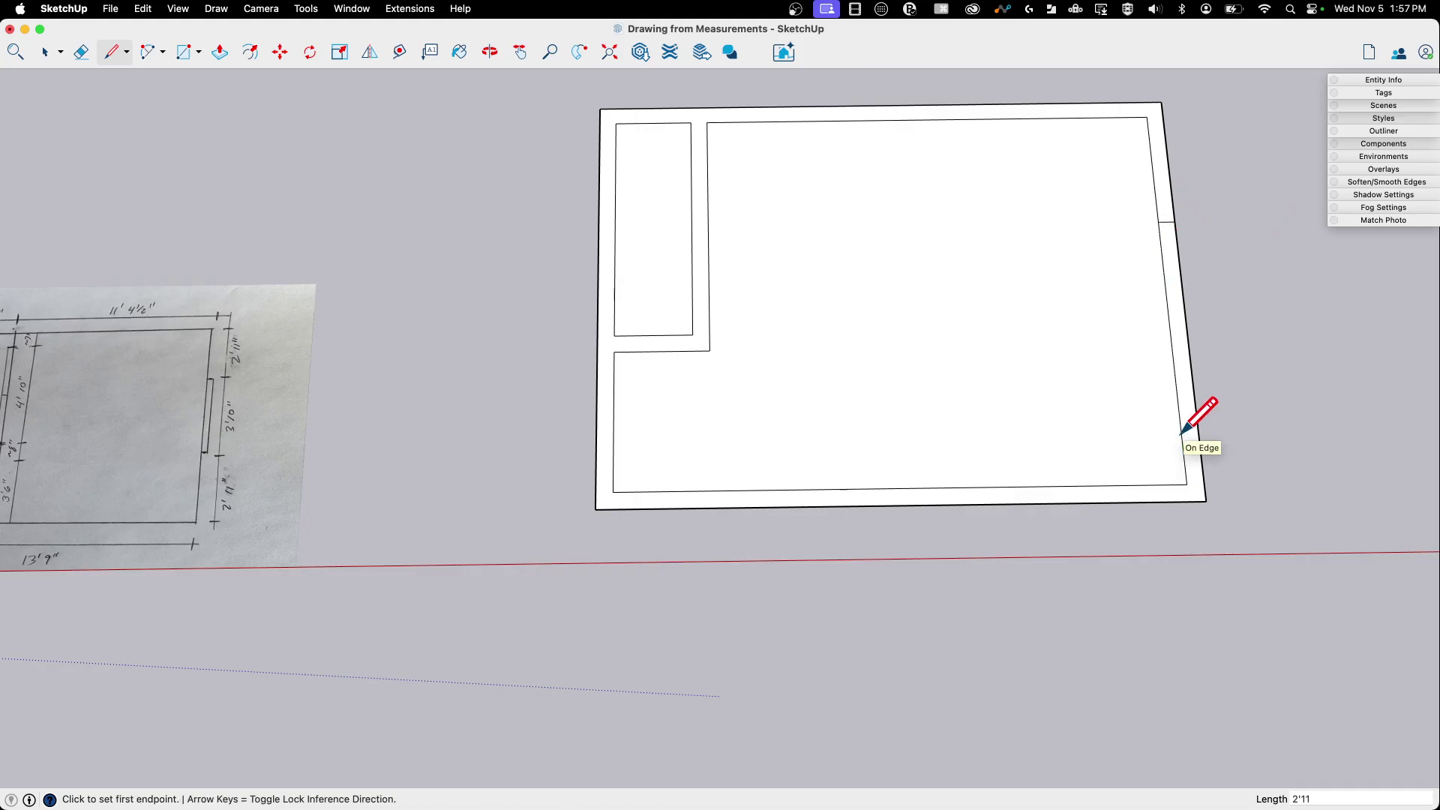
pyautogui.click(1174, 367)
pyautogui.click(1191, 367)
pyautogui.press('o')
pyautogui.moveTo(1191, 367)
pyautogui.mouseDown()
pyautogui.moveTo(1160, 389)
pyautogui.moveTo(1221, 345)
pyautogui.mouseUp()
pyautogui.press('l')
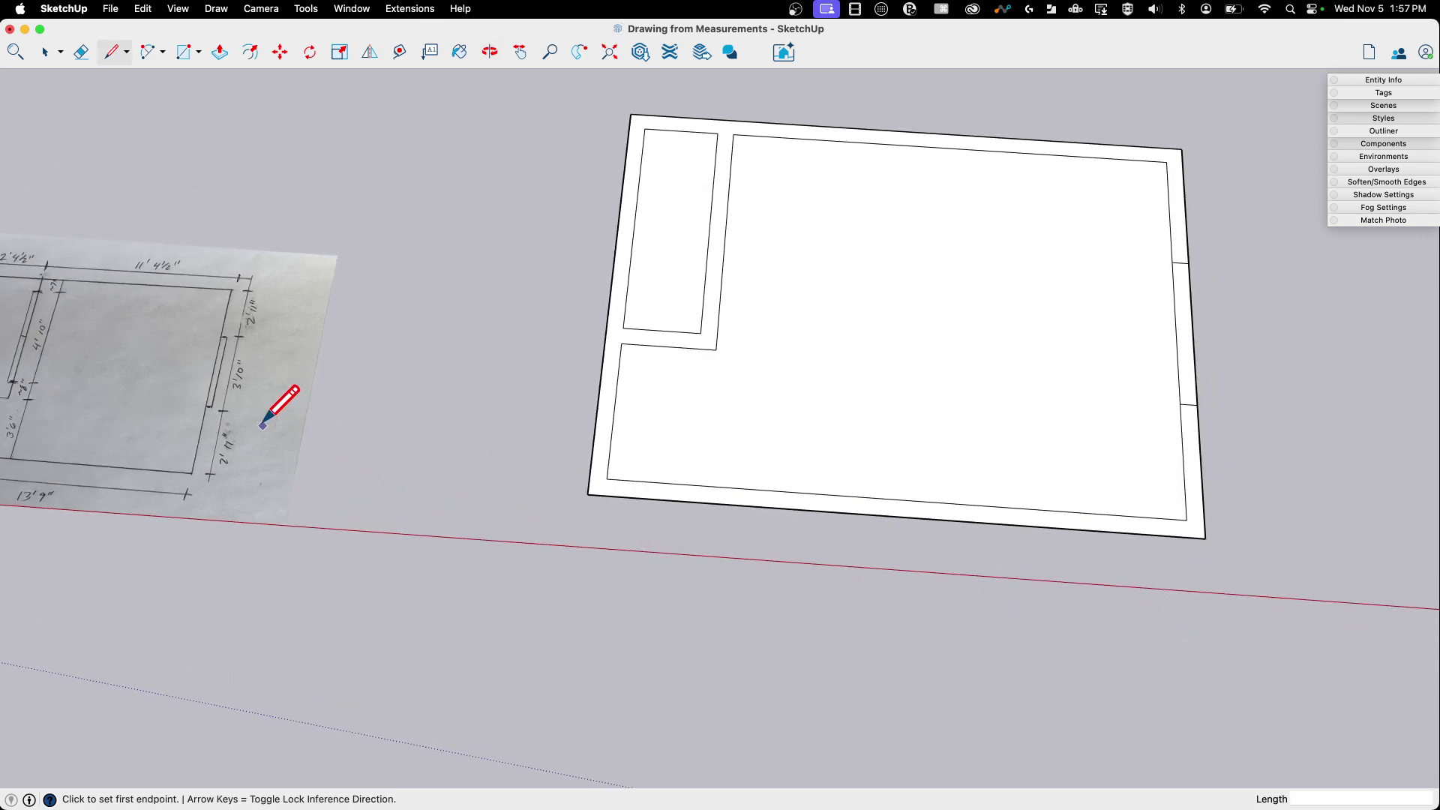
pyautogui.click(1180, 404)
pyautogui.click(1172, 262)
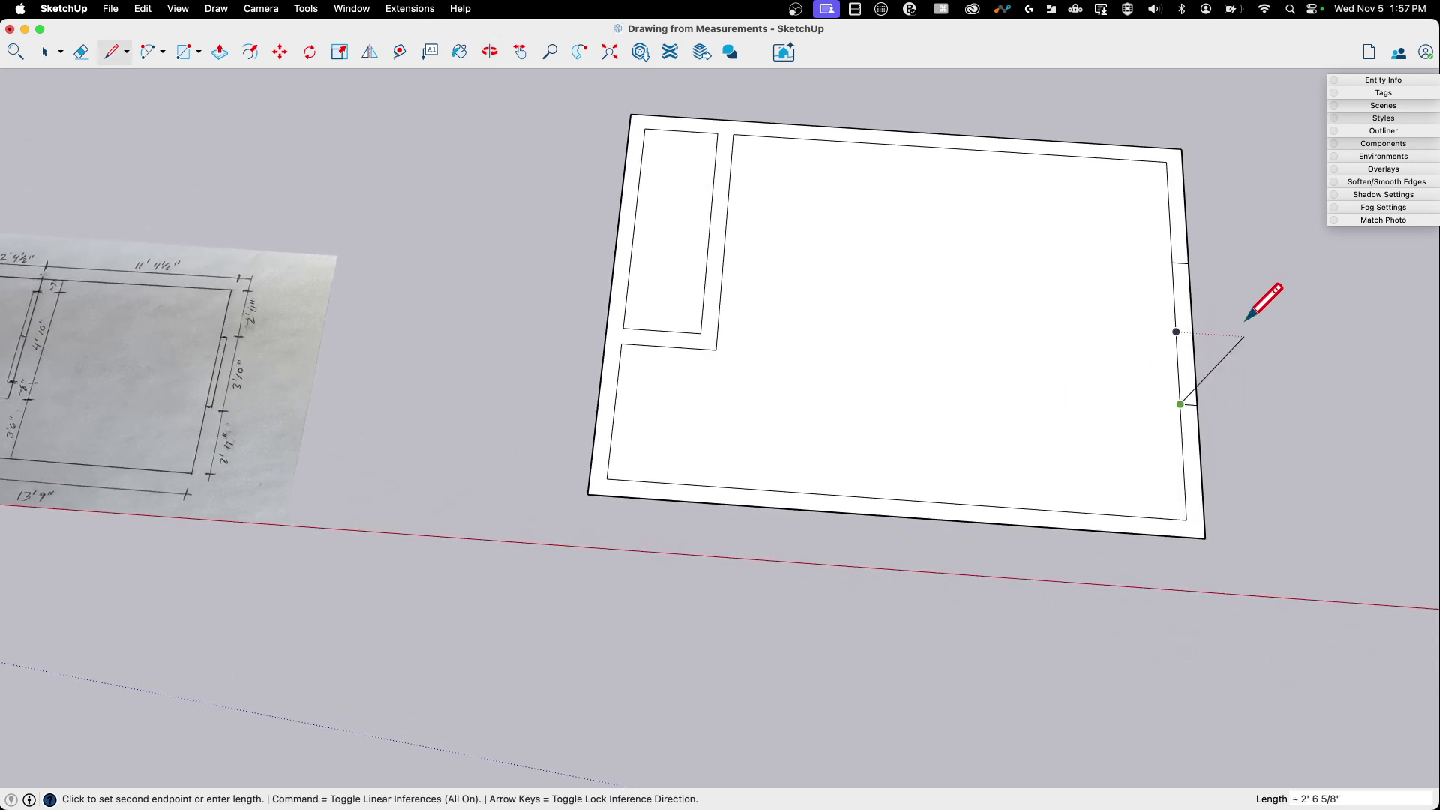
pyautogui.press('space')
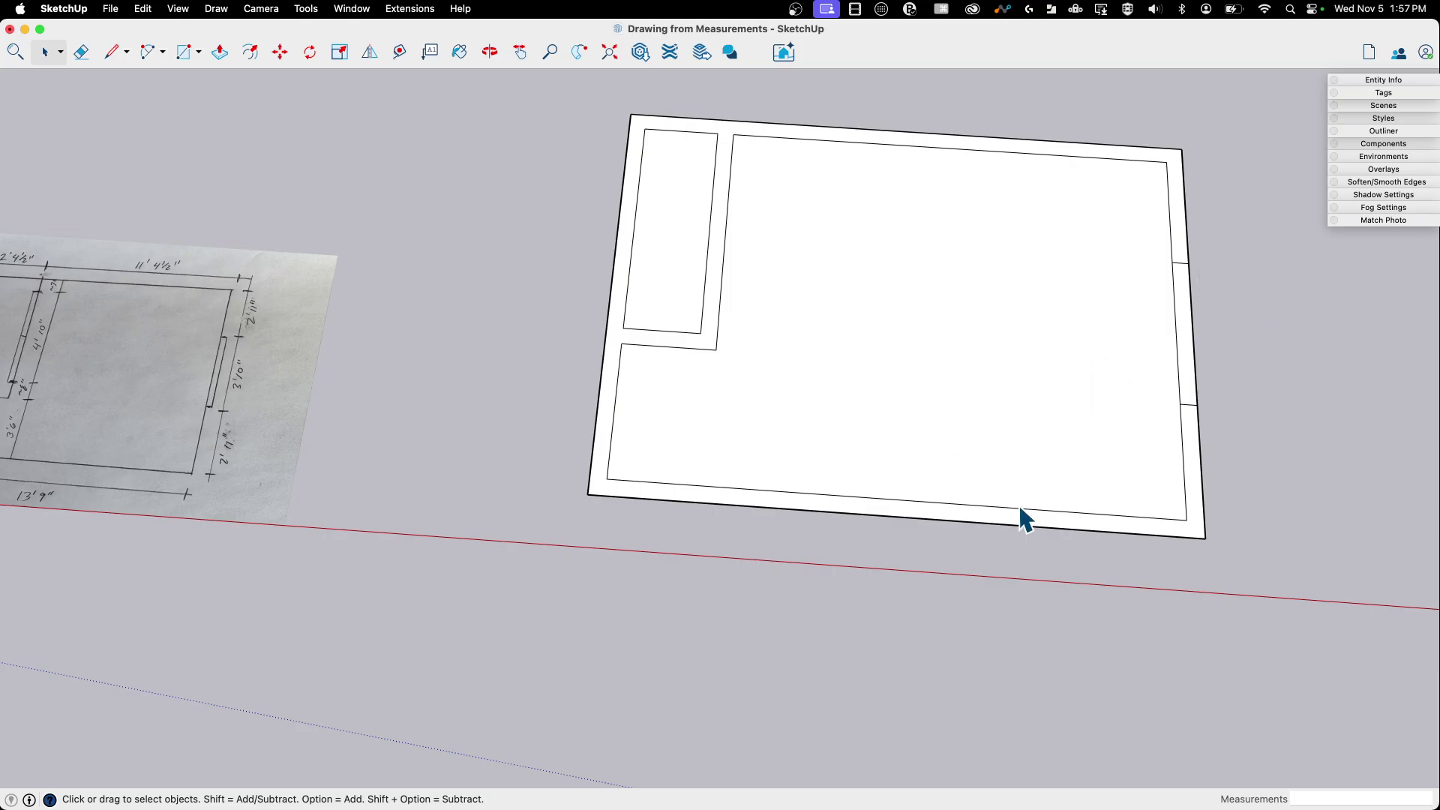
pyautogui.scroll(-2, 1018, 502)
pyautogui.scroll(2, 562, 583)
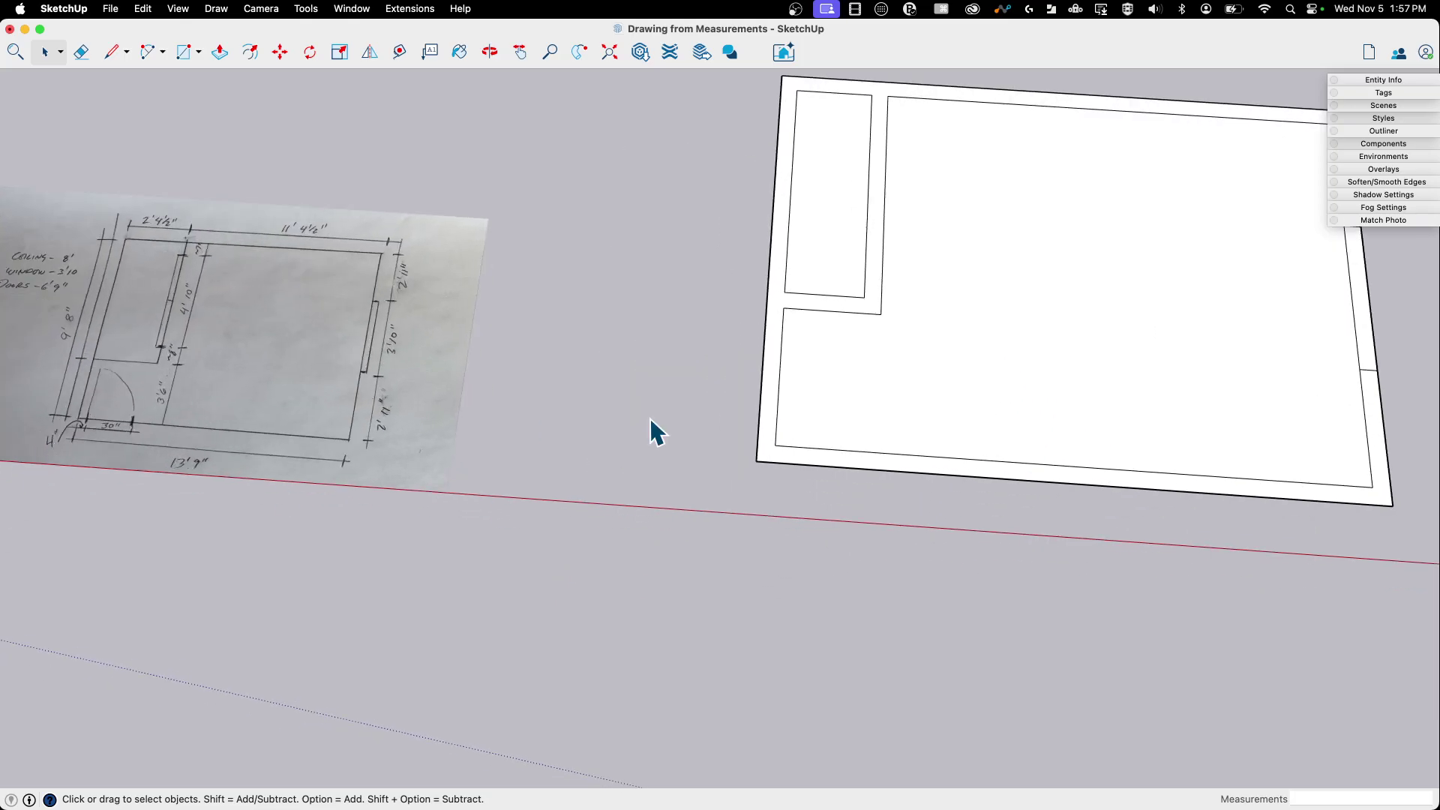
# Step: Mark a 30" door opening near the bottom-left corner with two edges across the bottom wall
pyautogui.press('l')
pyautogui.click(775, 445)
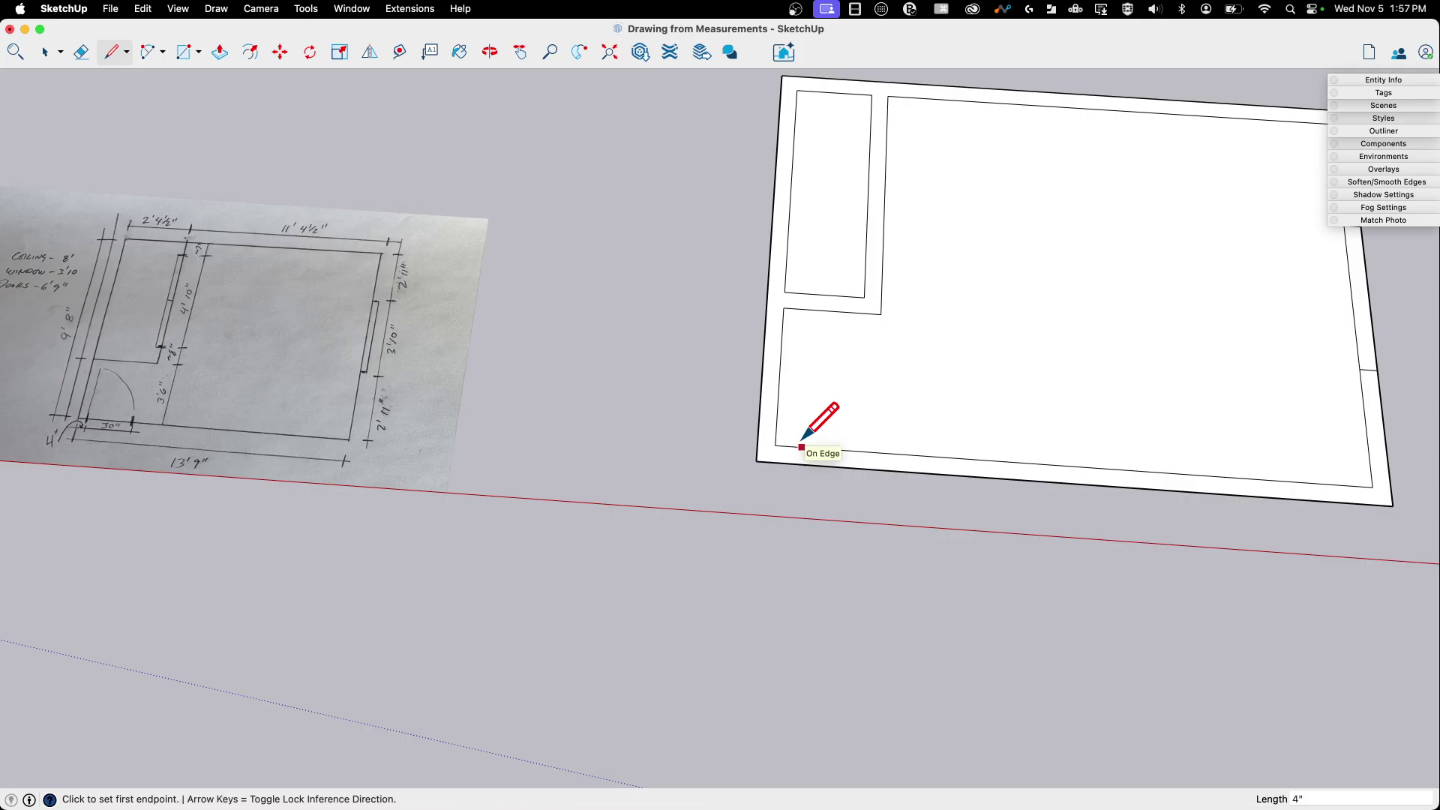
pyautogui.click(789, 446)
pyautogui.click(789, 462)
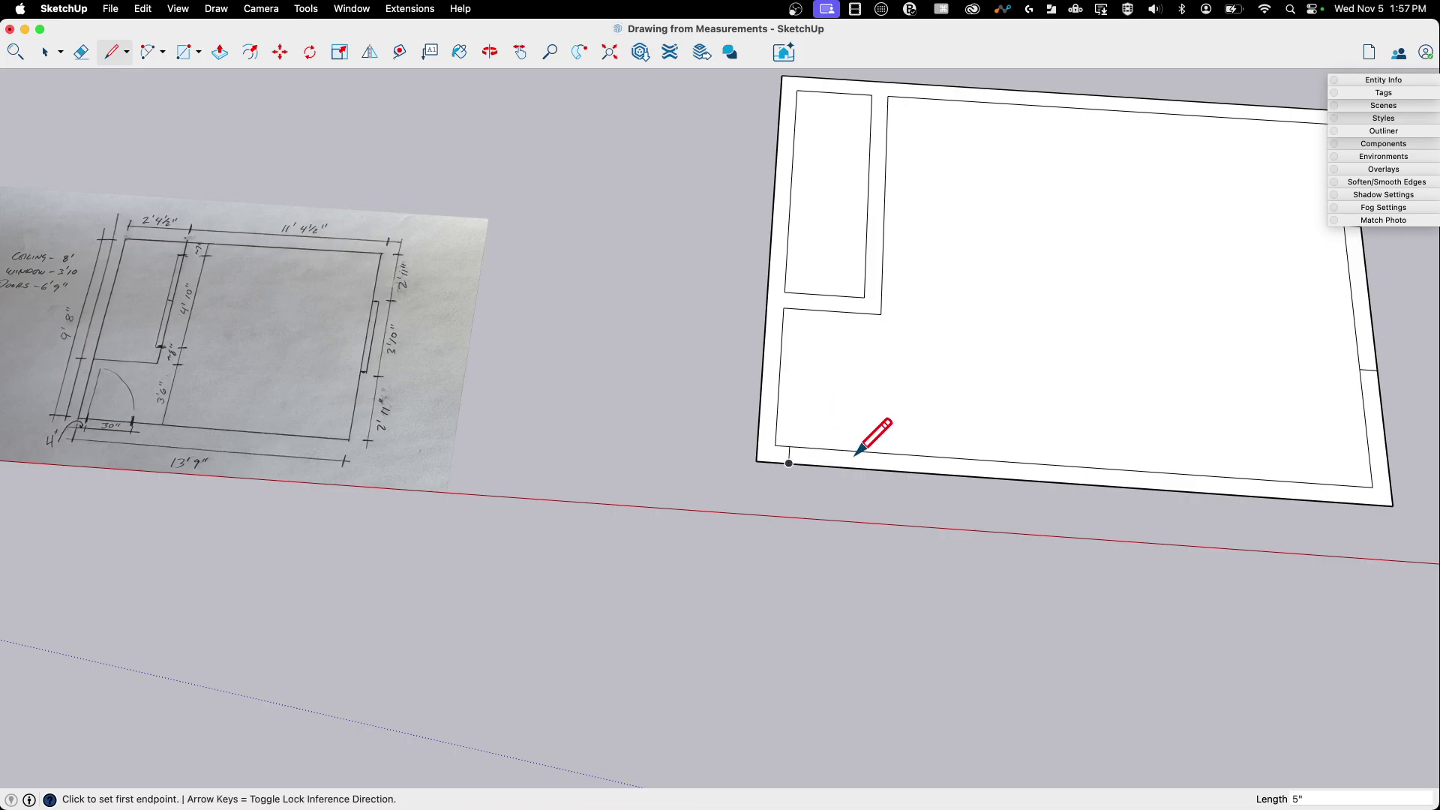
pyautogui.click(789, 447)
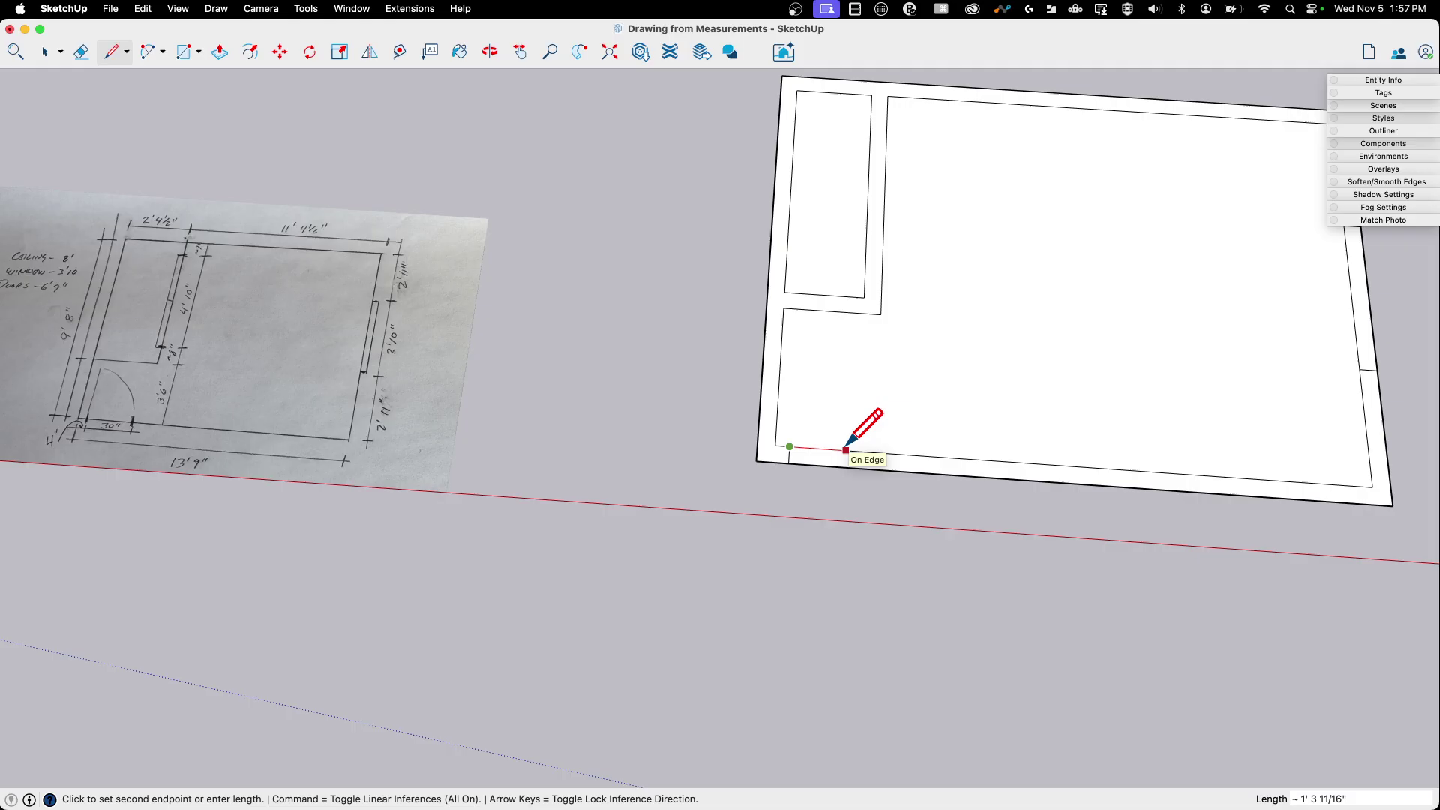
pyautogui.press('Return')
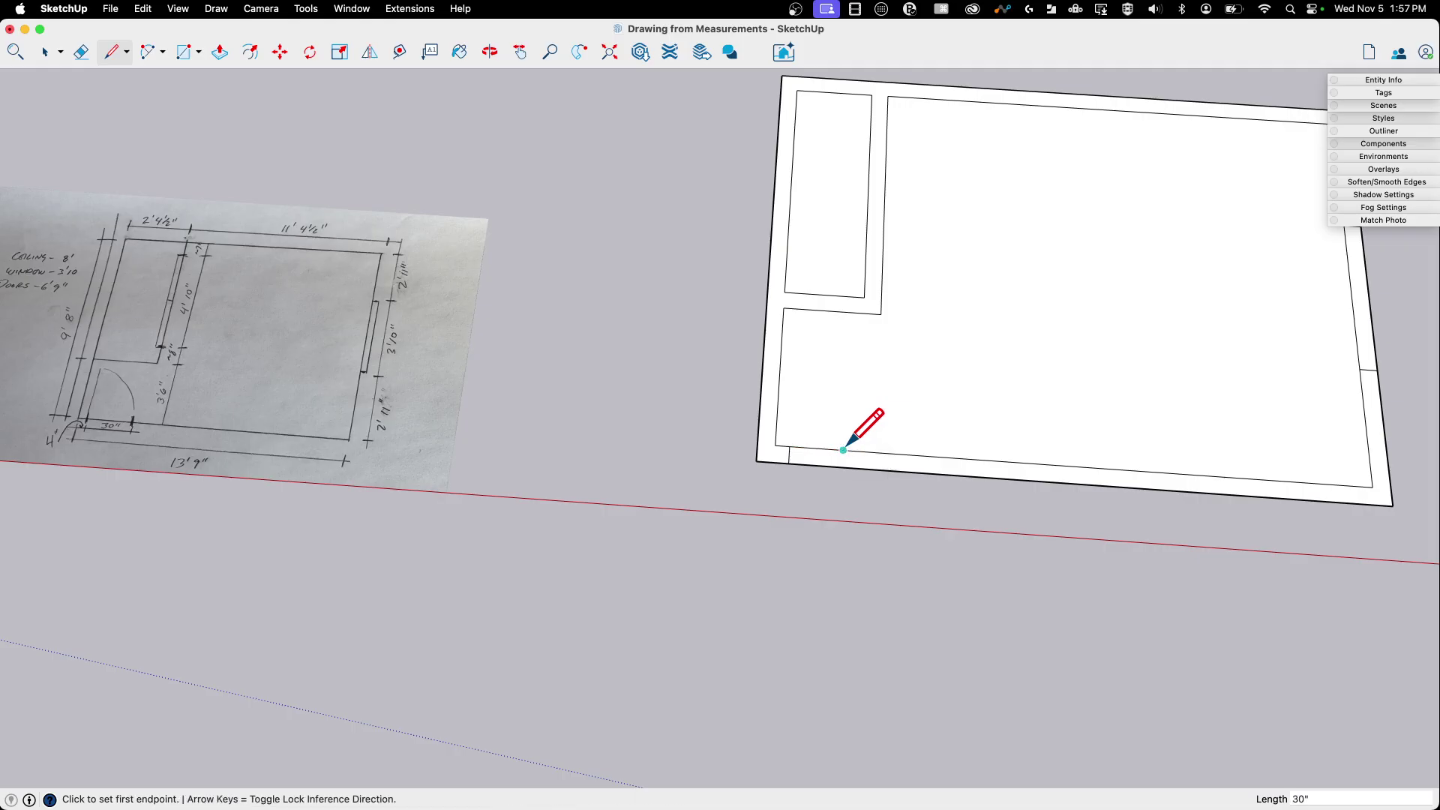
pyautogui.click(899, 453)
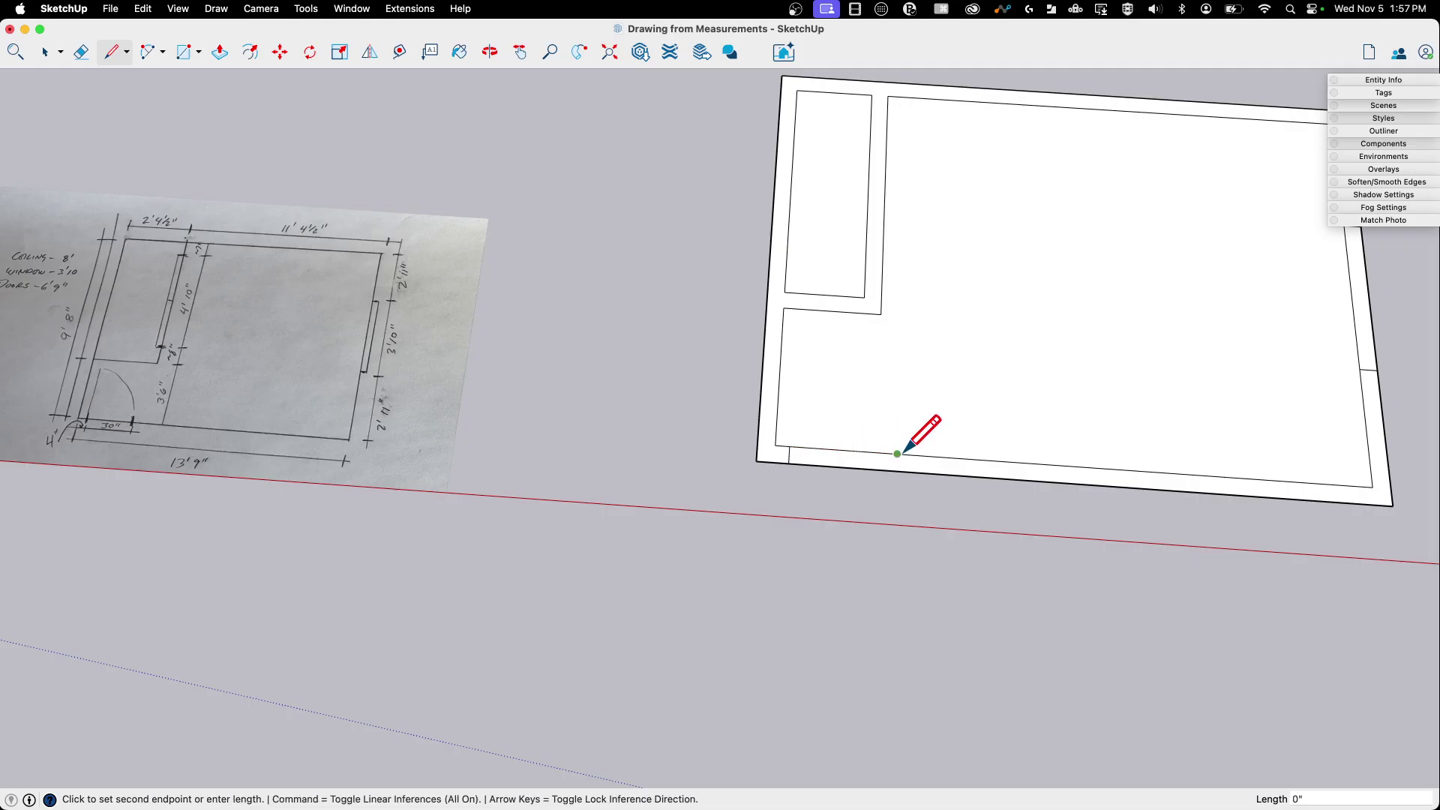
pyautogui.click(900, 468)
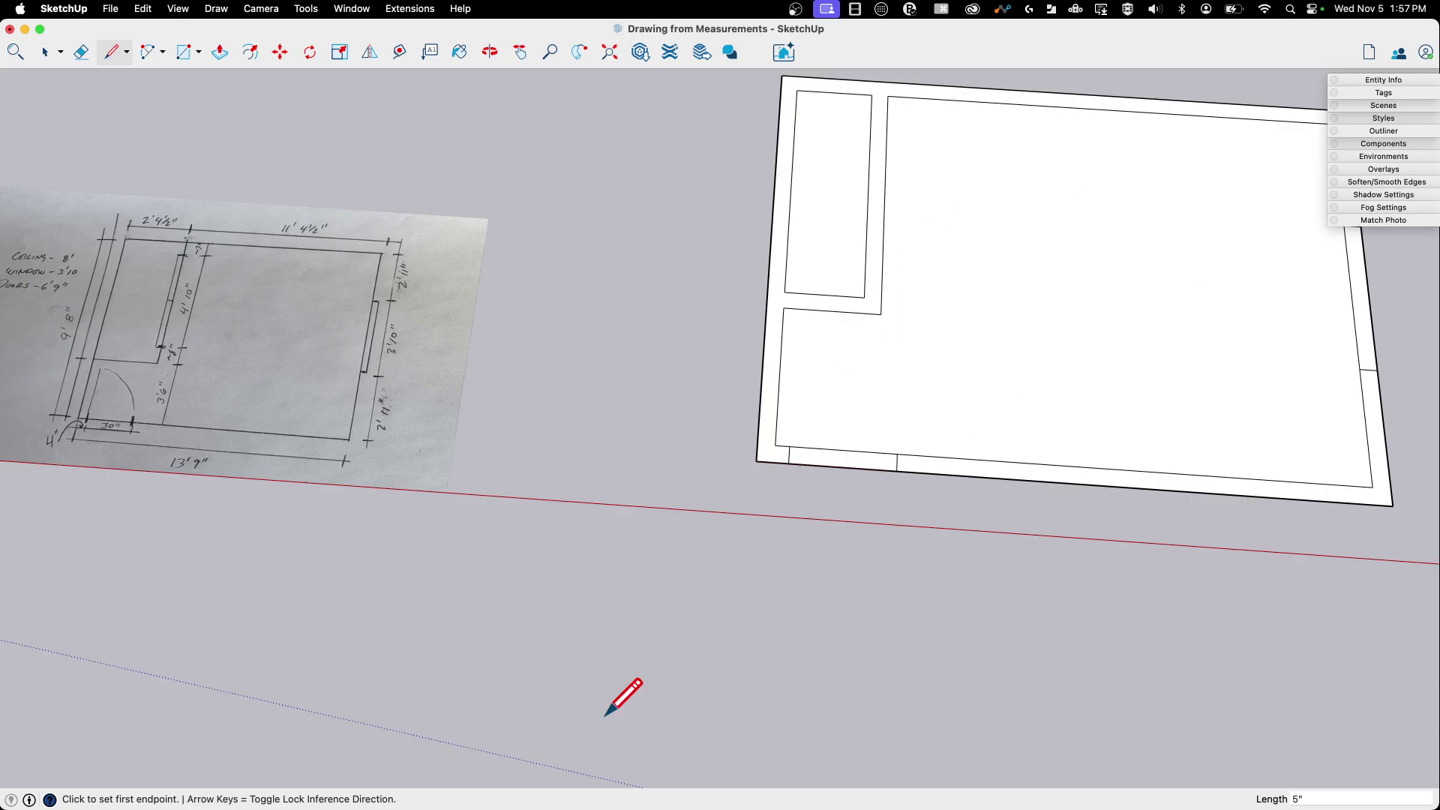
pyautogui.moveTo(531, 504); pyautogui.dragTo(616, 297, button='middle')
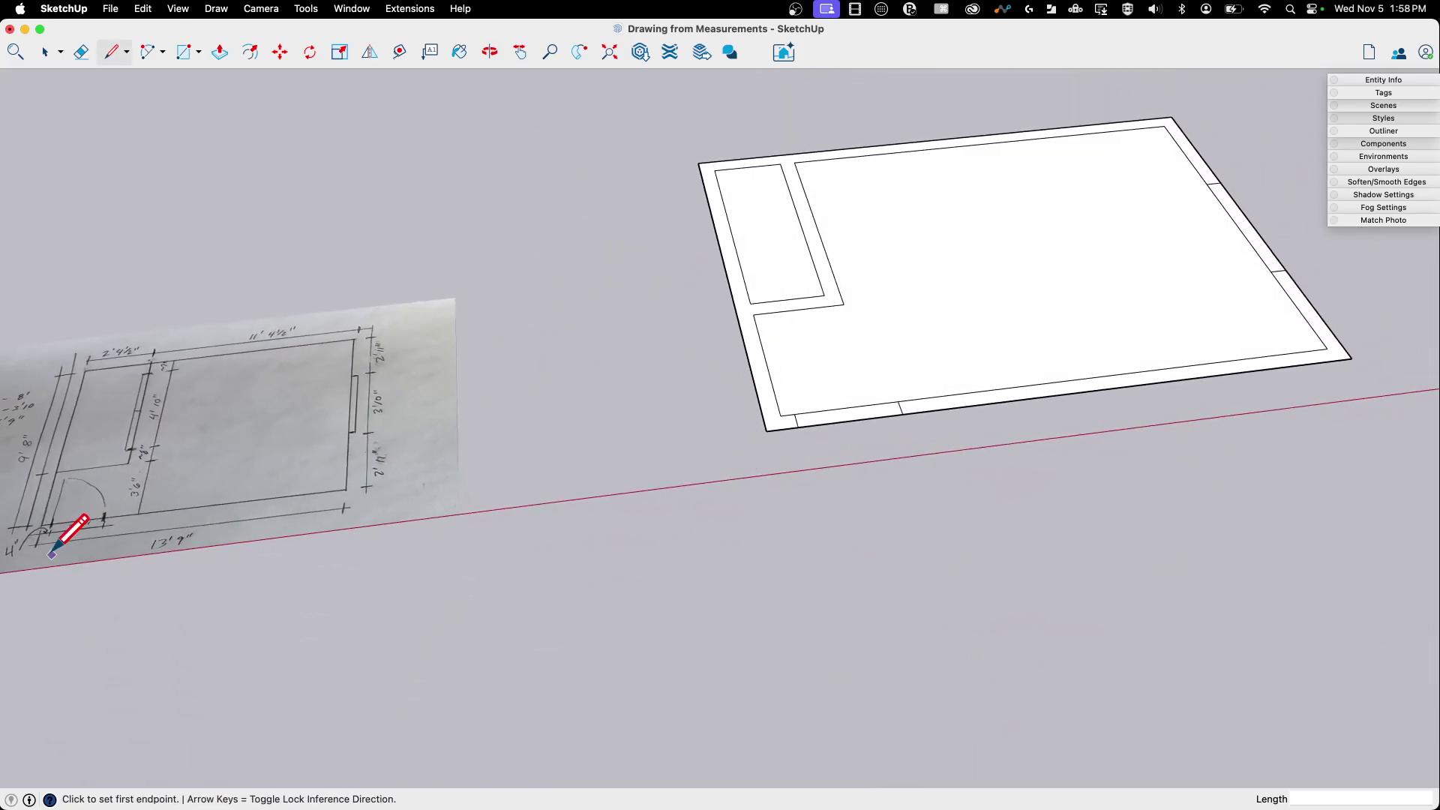
# Step: Check the door on the sketch photo, then draw a short edge across the bottom wall at the door opening
pyautogui.scroll(2, 1006, 405)
pyautogui.scroll(3, 112, 499)
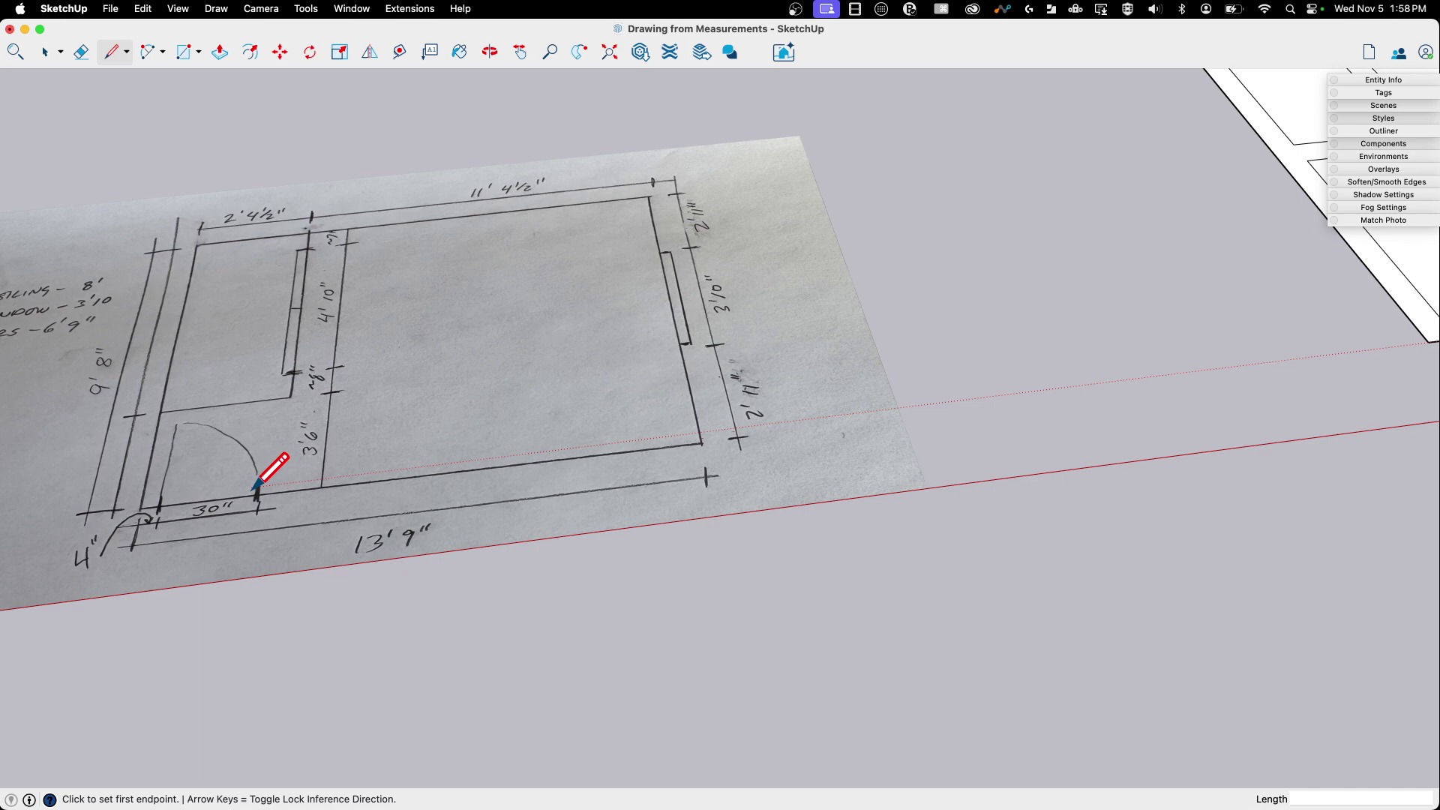
pyautogui.scroll(-3, 142, 491)
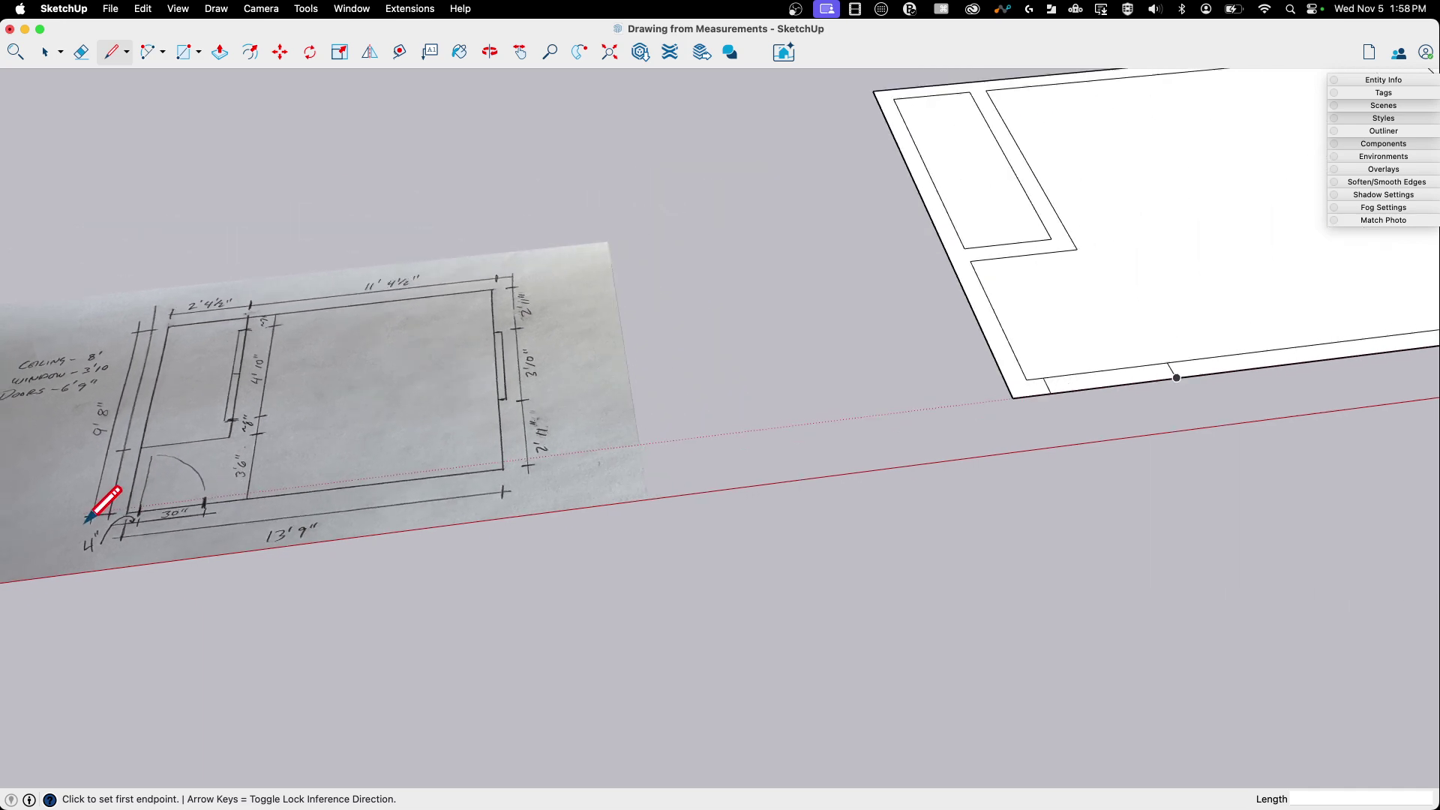
pyautogui.moveTo(923, 443)
pyautogui.mouseDown(button='middle')
pyautogui.moveTo(868, 473)
pyautogui.moveTo(1044, 459)
pyautogui.mouseUp(button='middle')
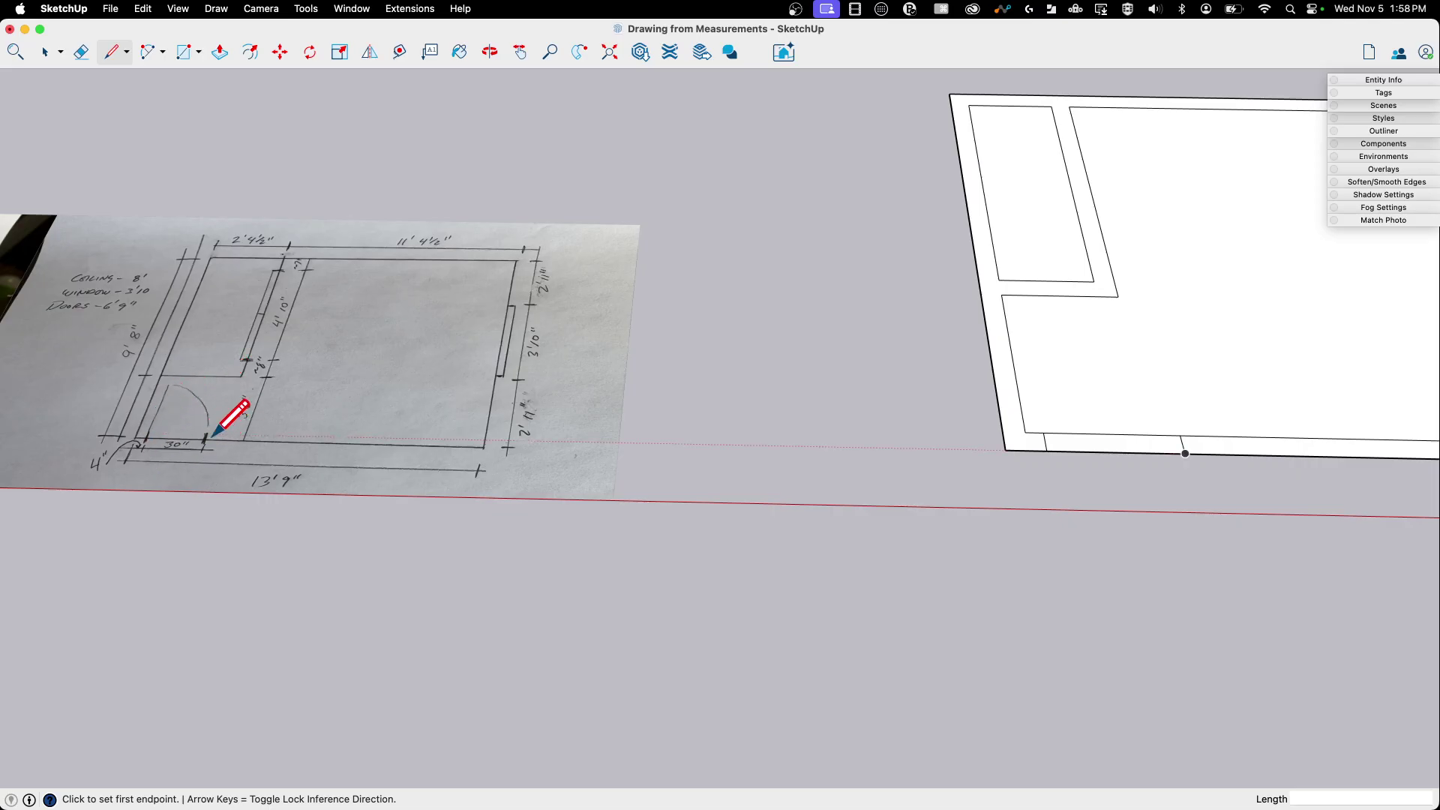
pyautogui.click(1185, 453)
pyautogui.click(1182, 436)
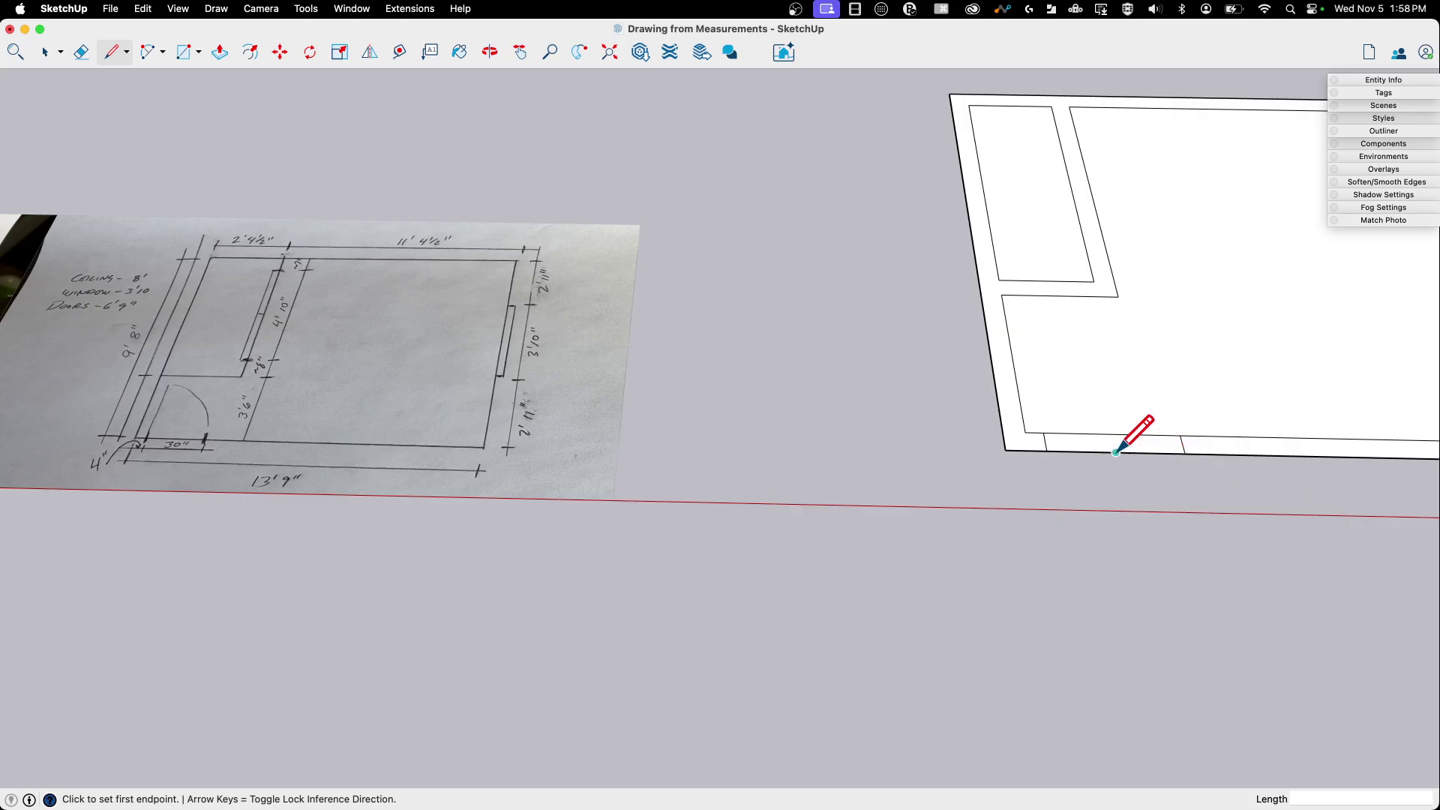
pyautogui.scroll(5, 1116, 453)
pyautogui.scroll(-2, 863, 627)
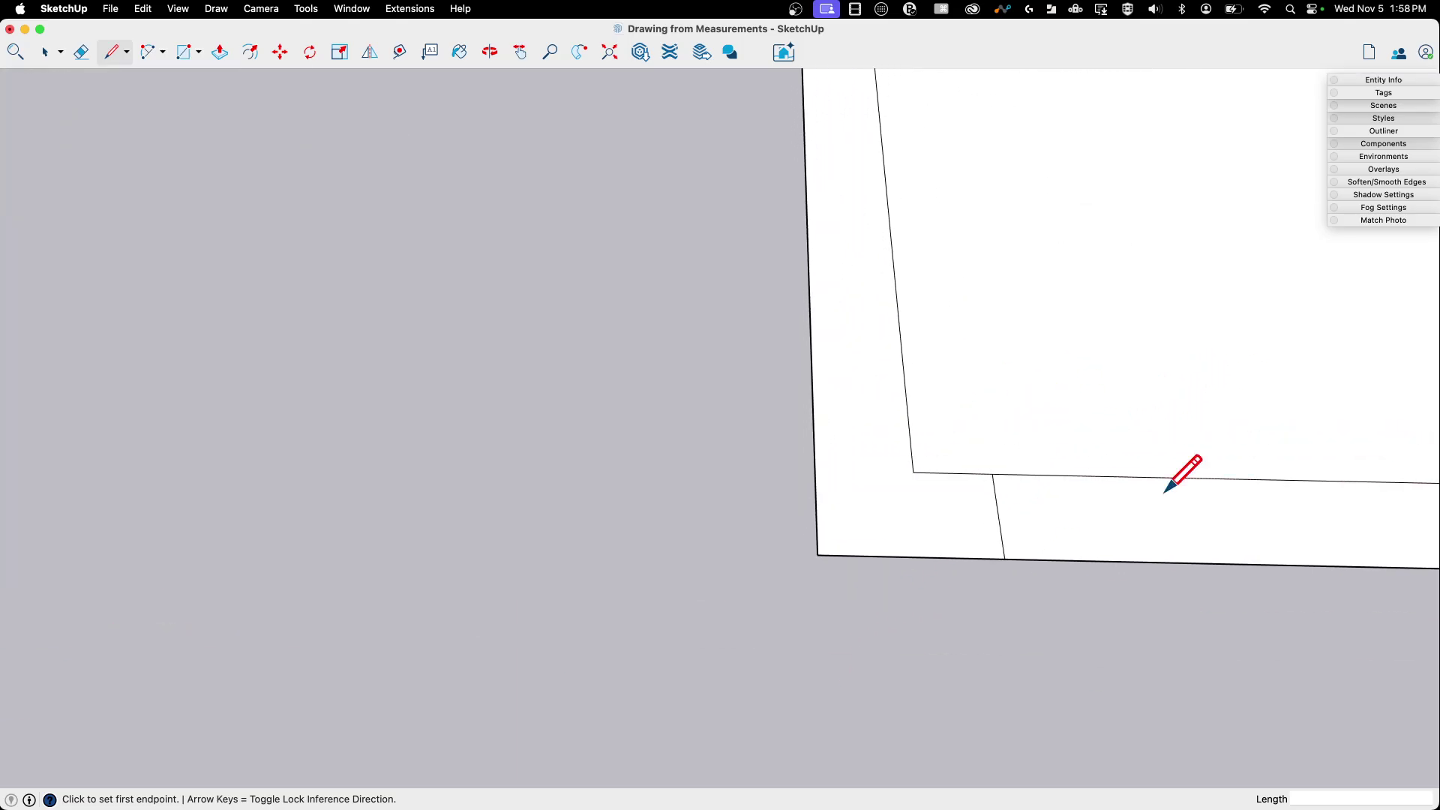
pyautogui.scroll(-1, 776, 538)
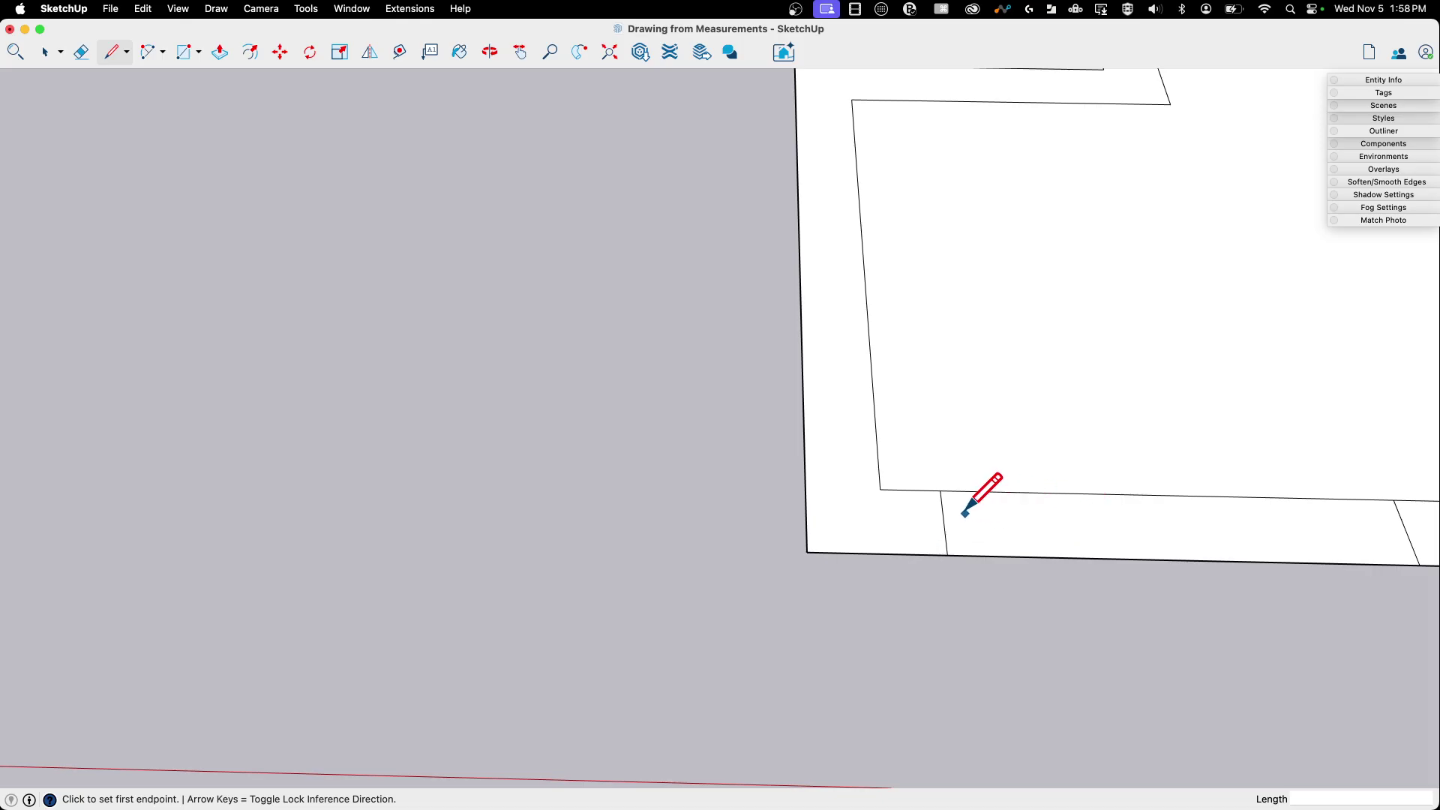
pyautogui.scroll(1, 963, 515)
pyautogui.click(934, 512)
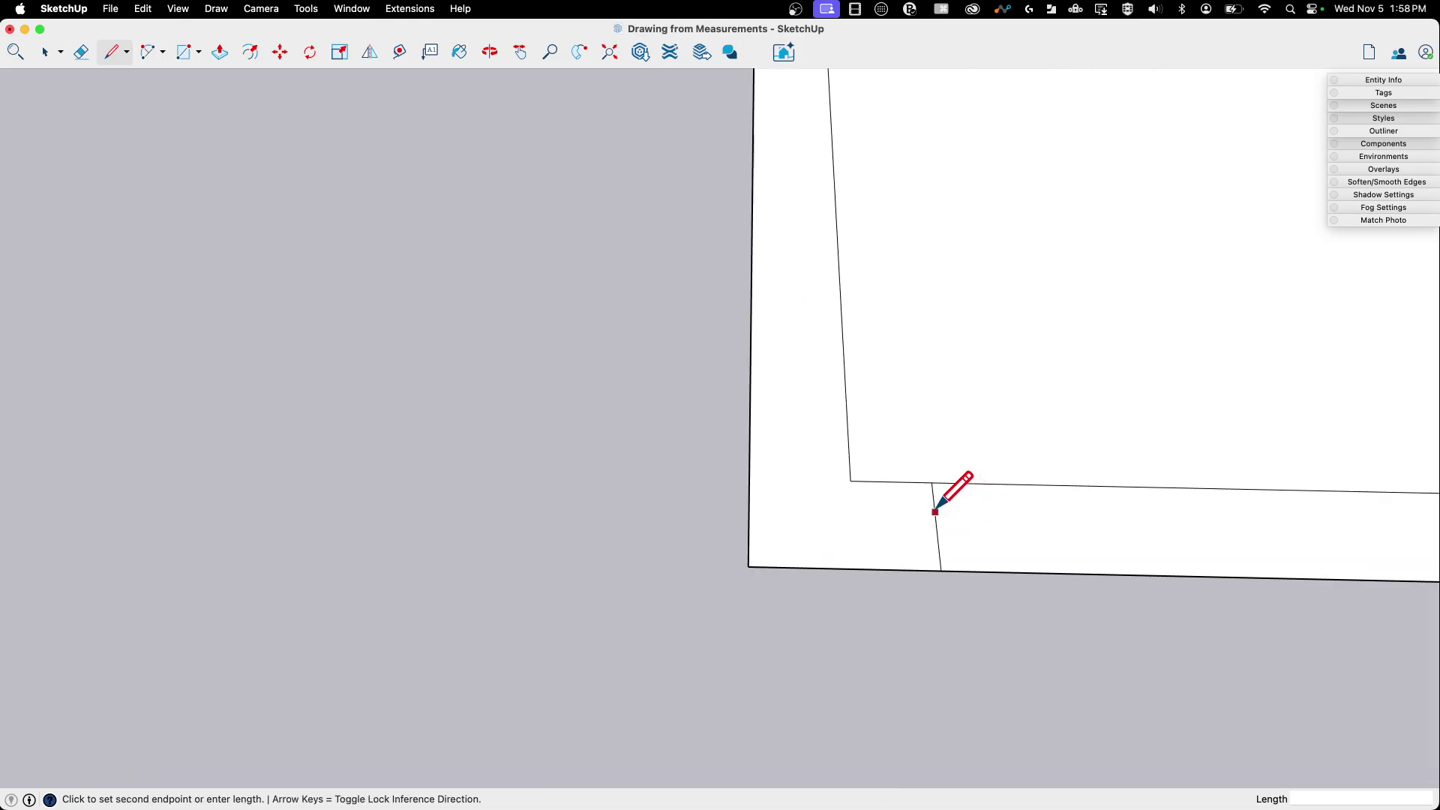
pyautogui.click(951, 513)
pyautogui.click(954, 541)
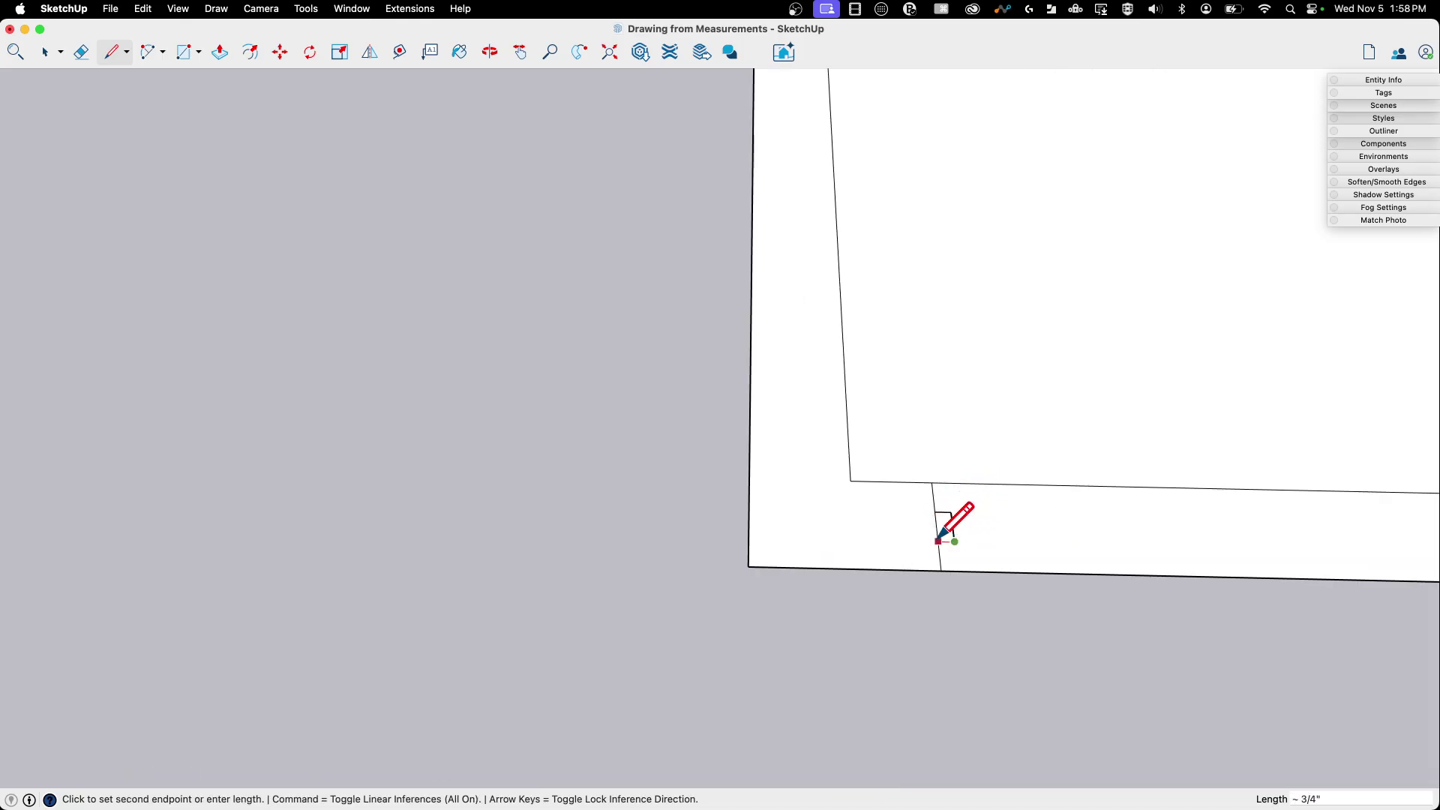
pyautogui.click(938, 542)
pyautogui.click(932, 483)
pyautogui.click(930, 466)
pyautogui.click(870, 465)
pyautogui.click(870, 481)
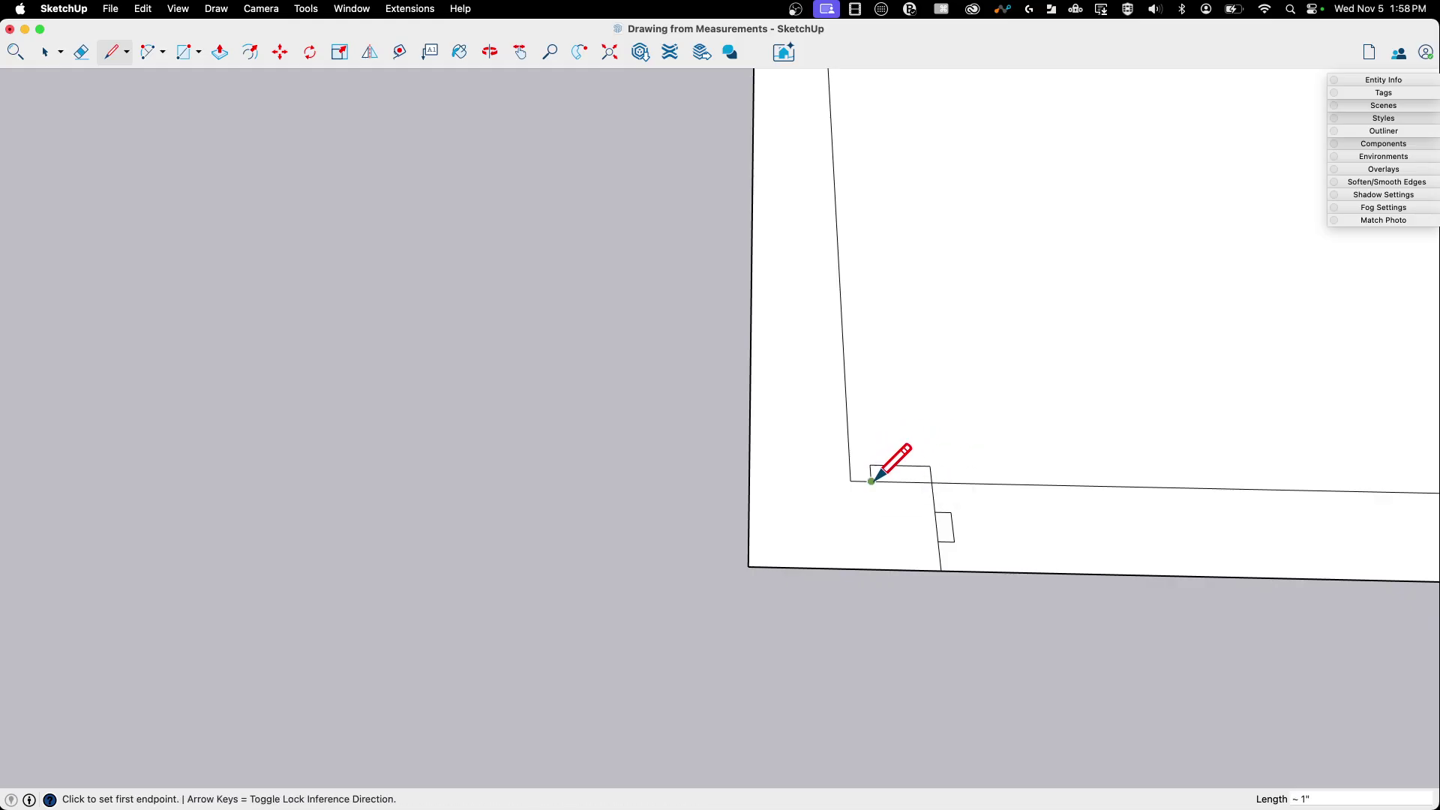
pyautogui.press('space')
pyautogui.press('l')
pyautogui.click(941, 570)
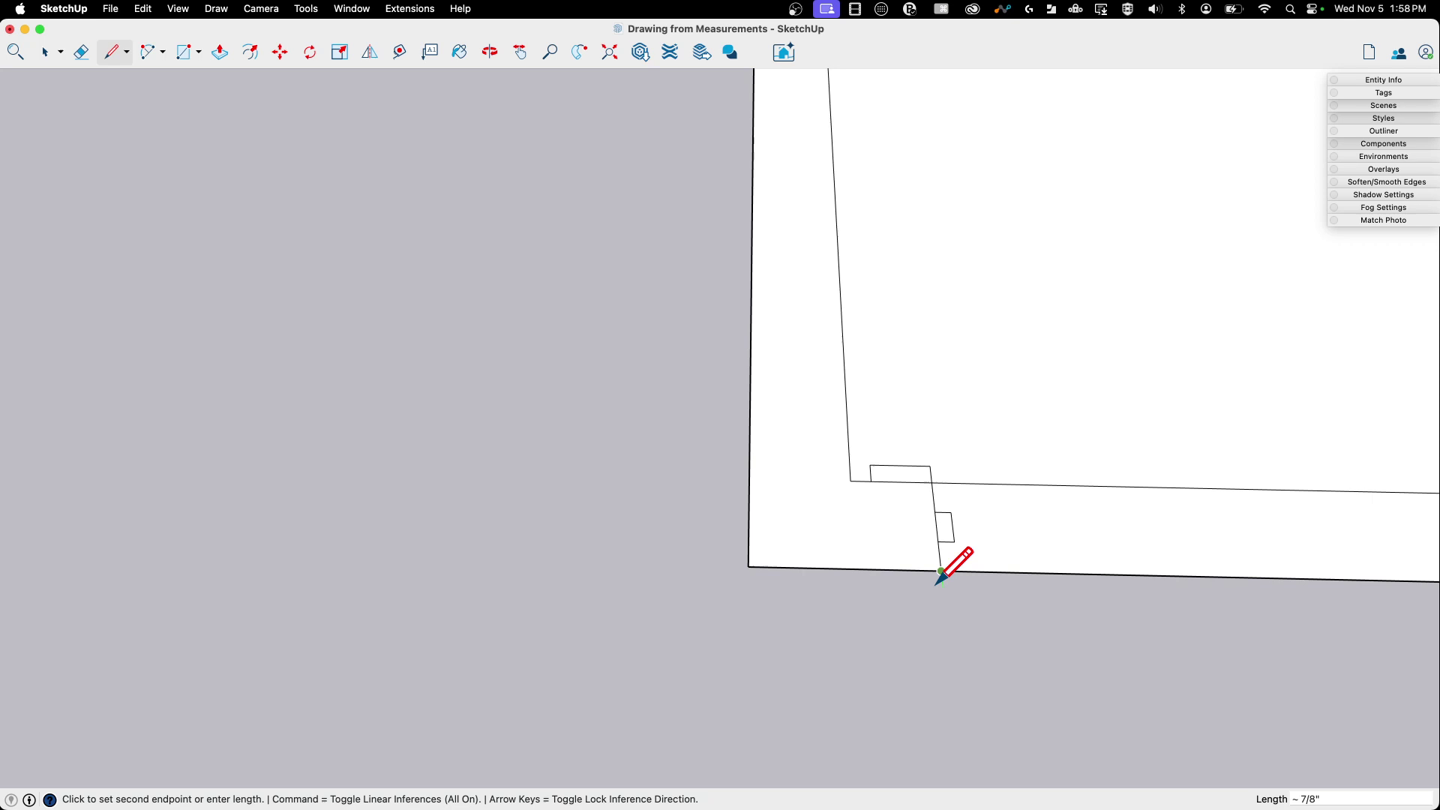
pyautogui.click(877, 589)
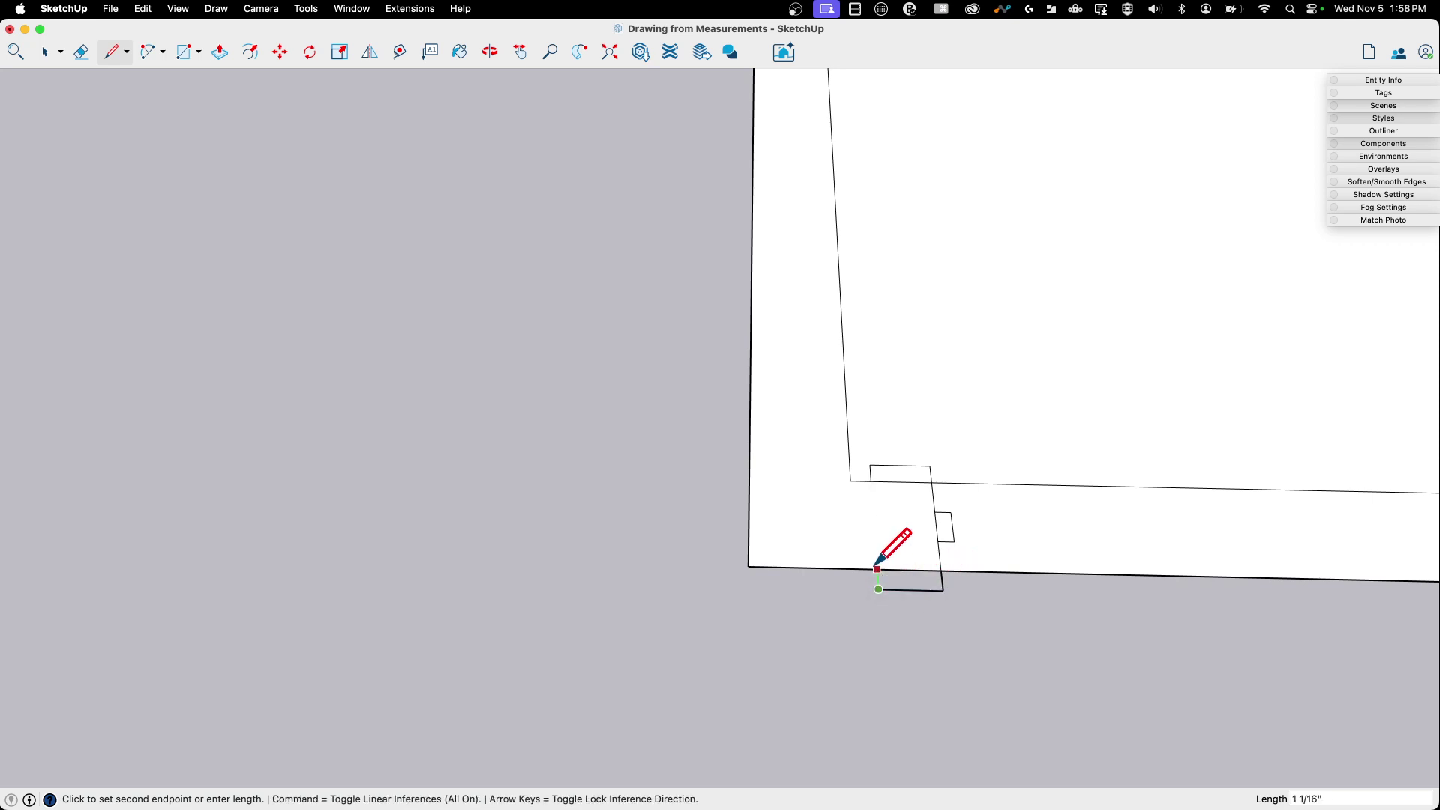
pyautogui.click(876, 570)
pyautogui.press('space')
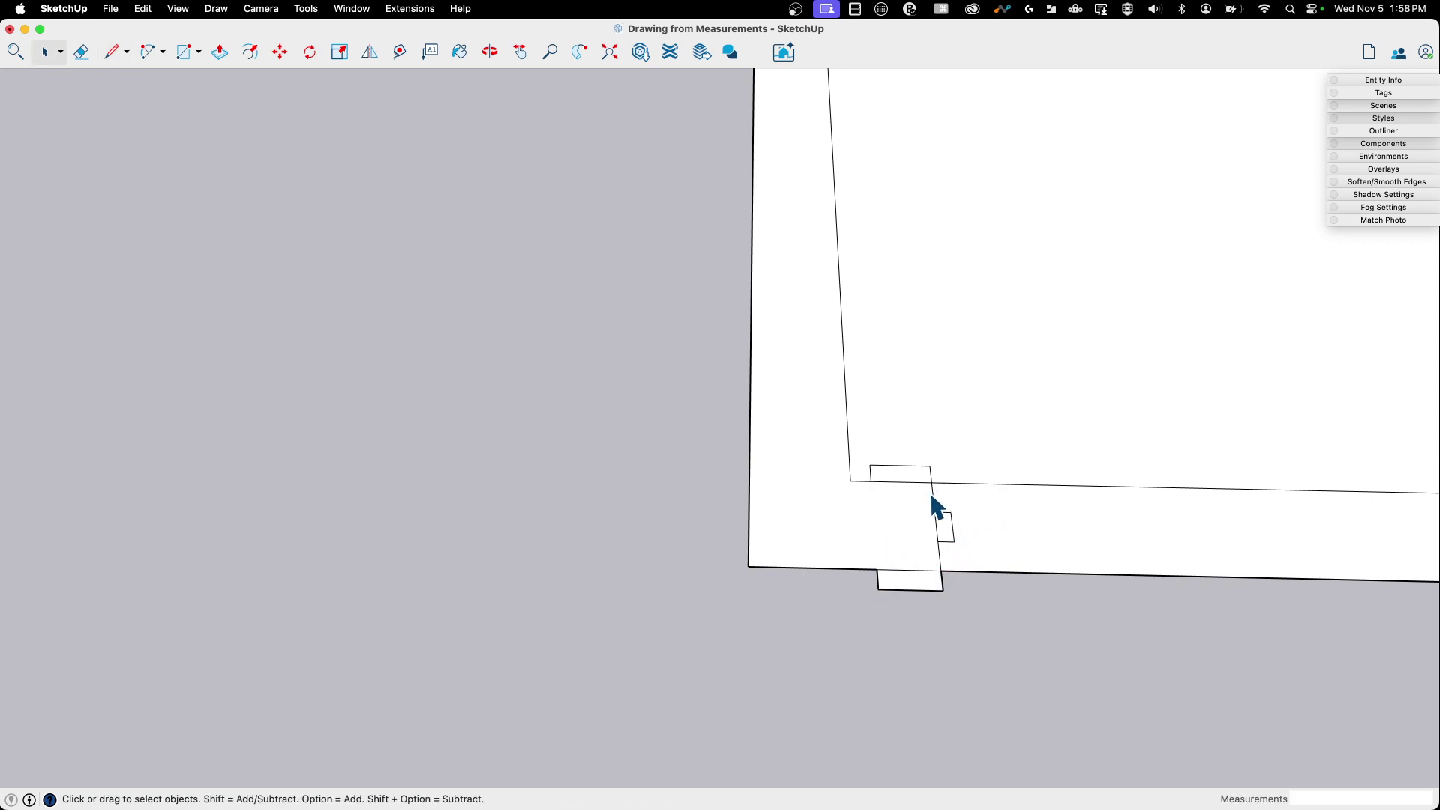
pyautogui.press('e')
pyautogui.moveTo(860, 467)
pyautogui.mouseDown()
pyautogui.moveTo(930, 468)
pyautogui.moveTo(967, 518)
pyautogui.moveTo(951, 516)
pyautogui.moveTo(942, 590)
pyautogui.moveTo(884, 575)
pyautogui.mouseUp()
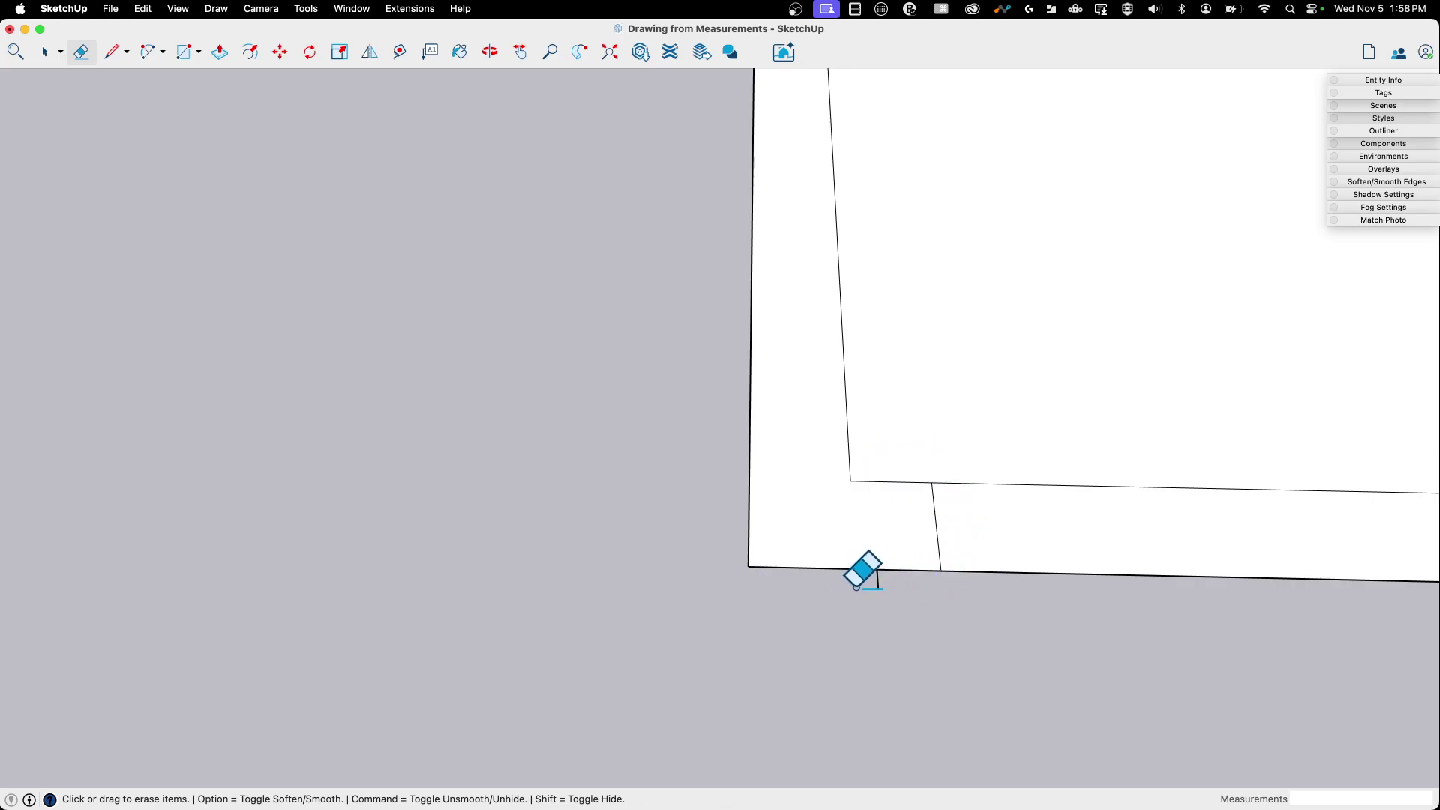
# Step: Outline a narrow strip along the closet wall with a 5" offset edge and a 4'10" line
pyautogui.scroll(-3, 500, 531)
pyautogui.scroll(-5, 570, 548)
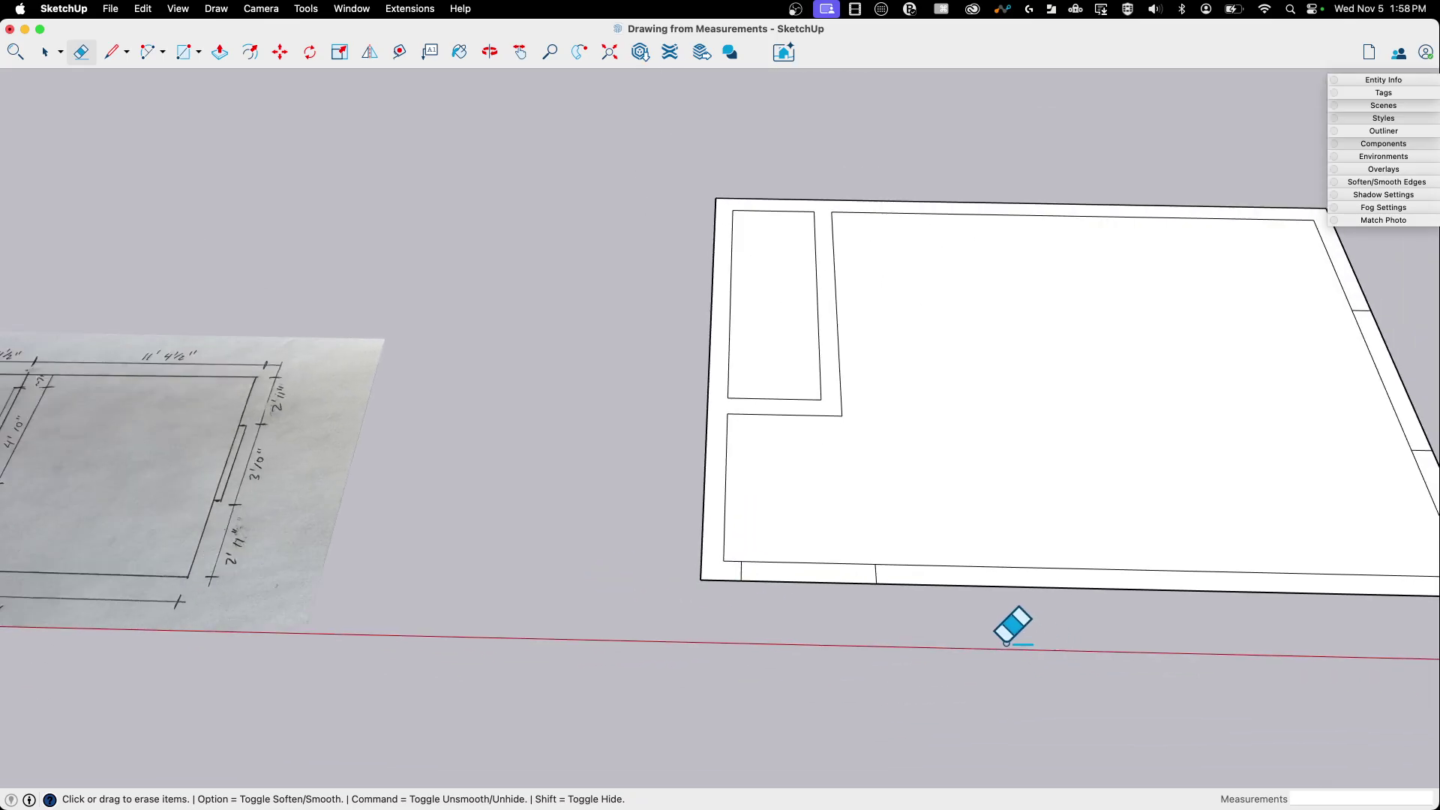
pyautogui.moveTo(1010, 620)
pyautogui.mouseDown(button='middle')
pyautogui.moveTo(1003, 684)
pyautogui.moveTo(1003, 671)
pyautogui.mouseUp(button='middle')
pyautogui.scroll(-2, 1048, 315)
pyautogui.moveTo(360, 450); pyautogui.dragTo(258, 540, button='middle')
pyautogui.scroll(3, 136, 446)
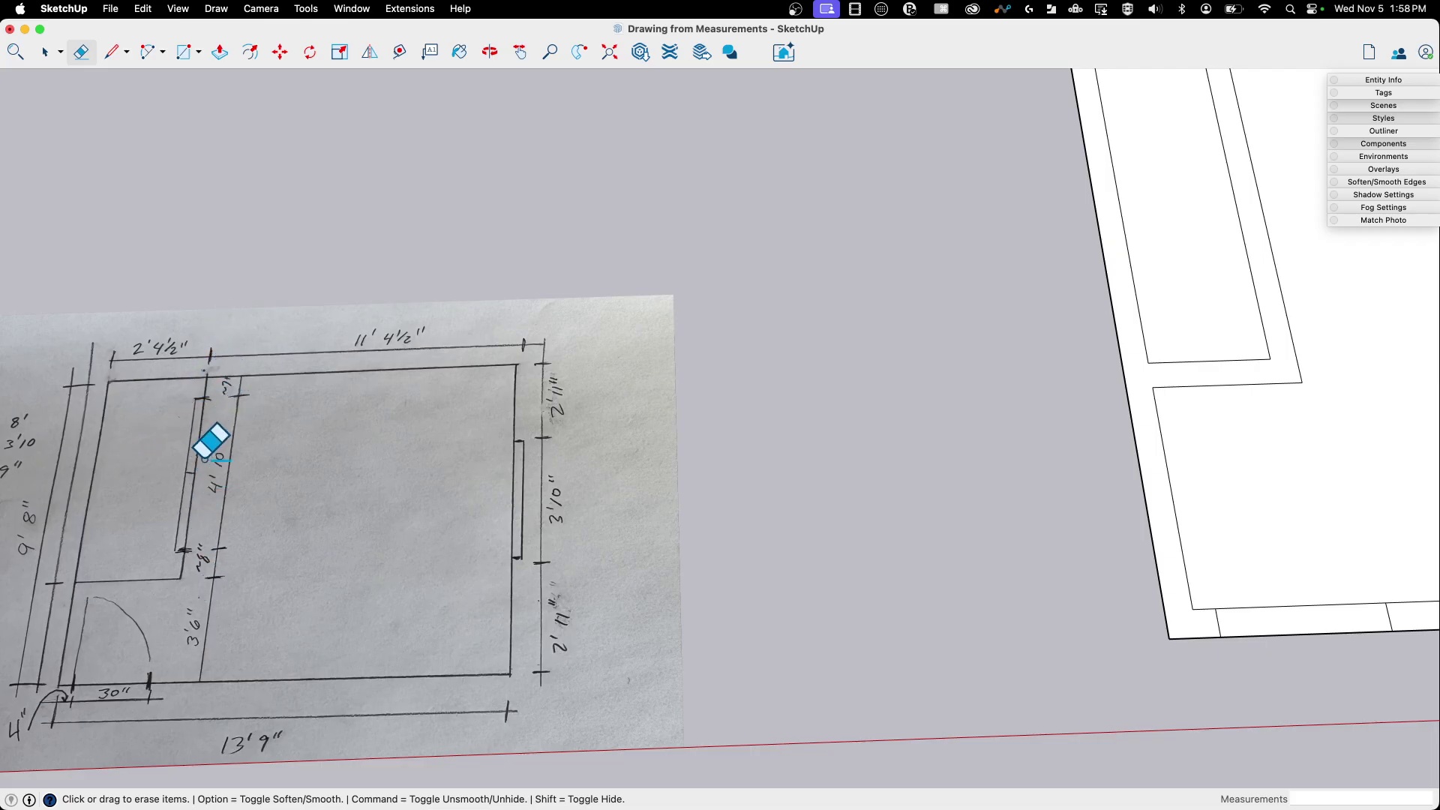
pyautogui.scroll(-2, 179, 514)
pyautogui.scroll(1, 938, 344)
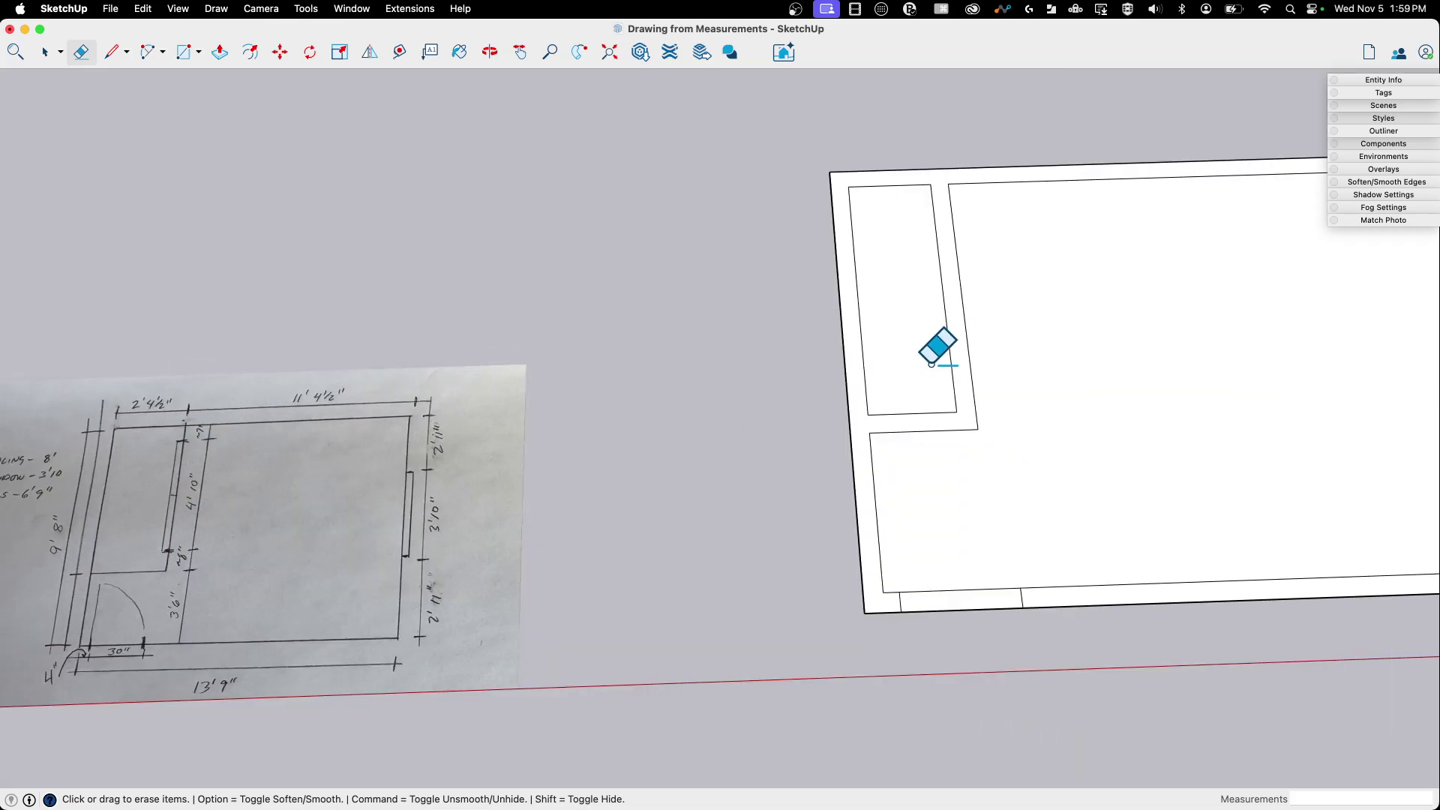
pyautogui.press('l')
pyautogui.click(934, 209)
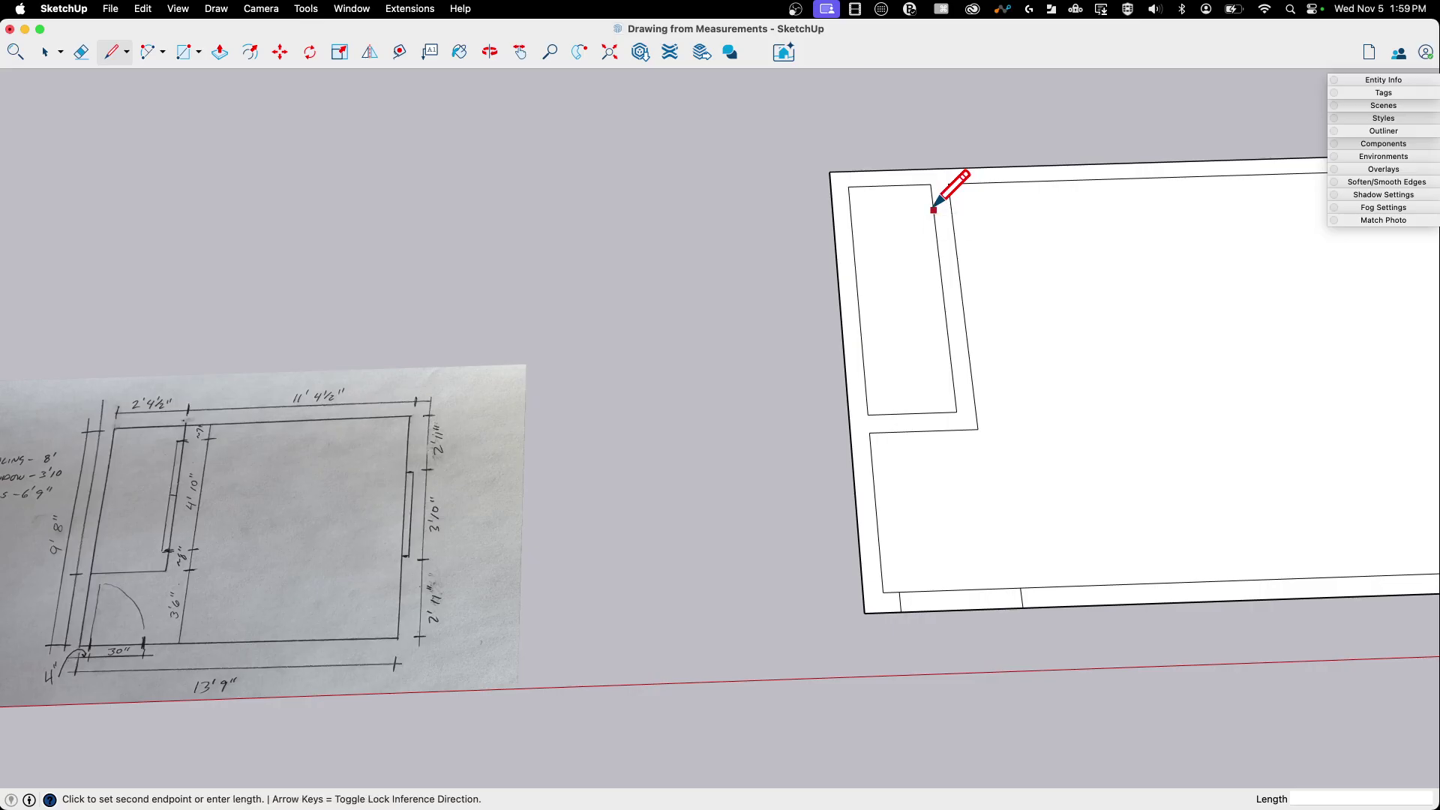
pyautogui.click(951, 210)
pyautogui.click(952, 210)
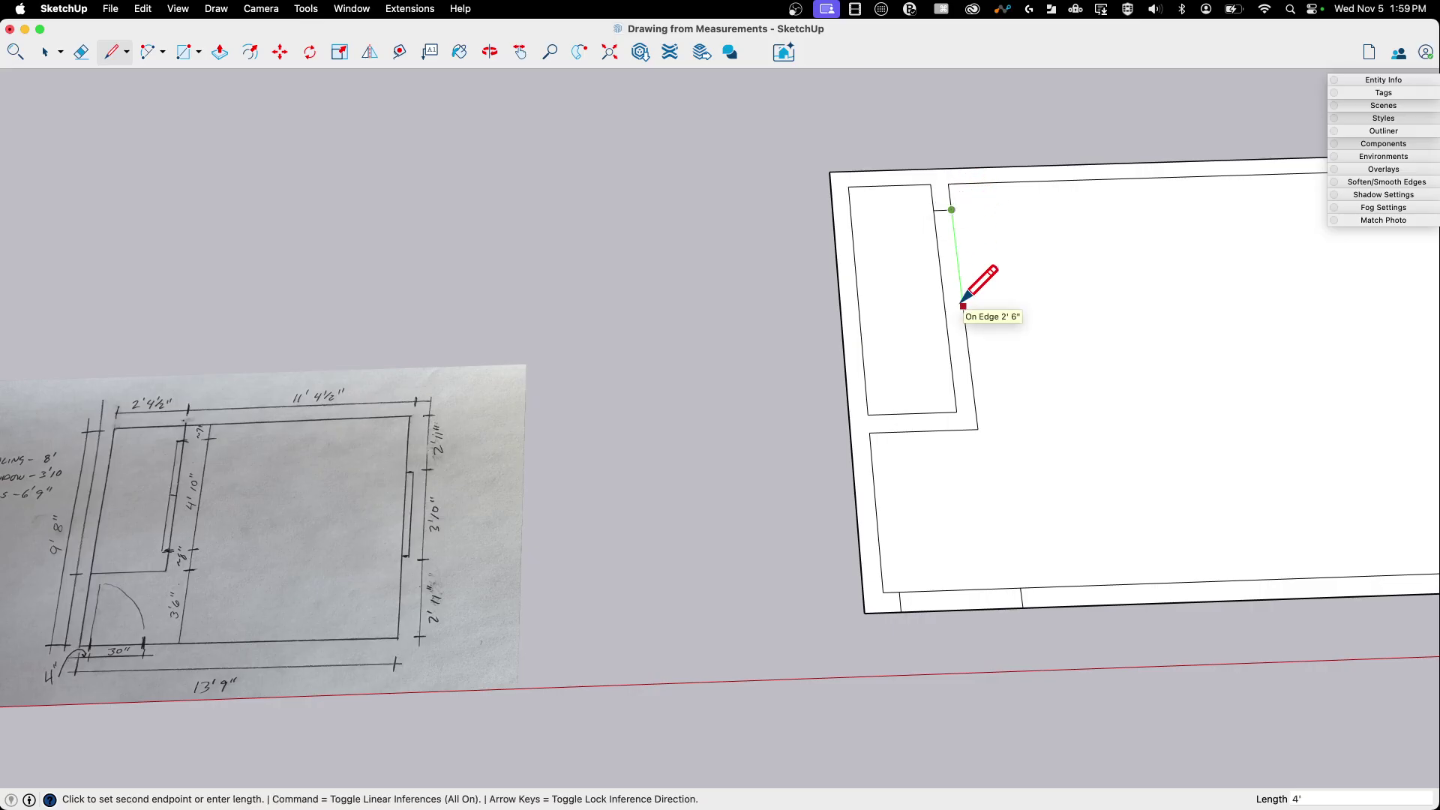
pyautogui.click(963, 305)
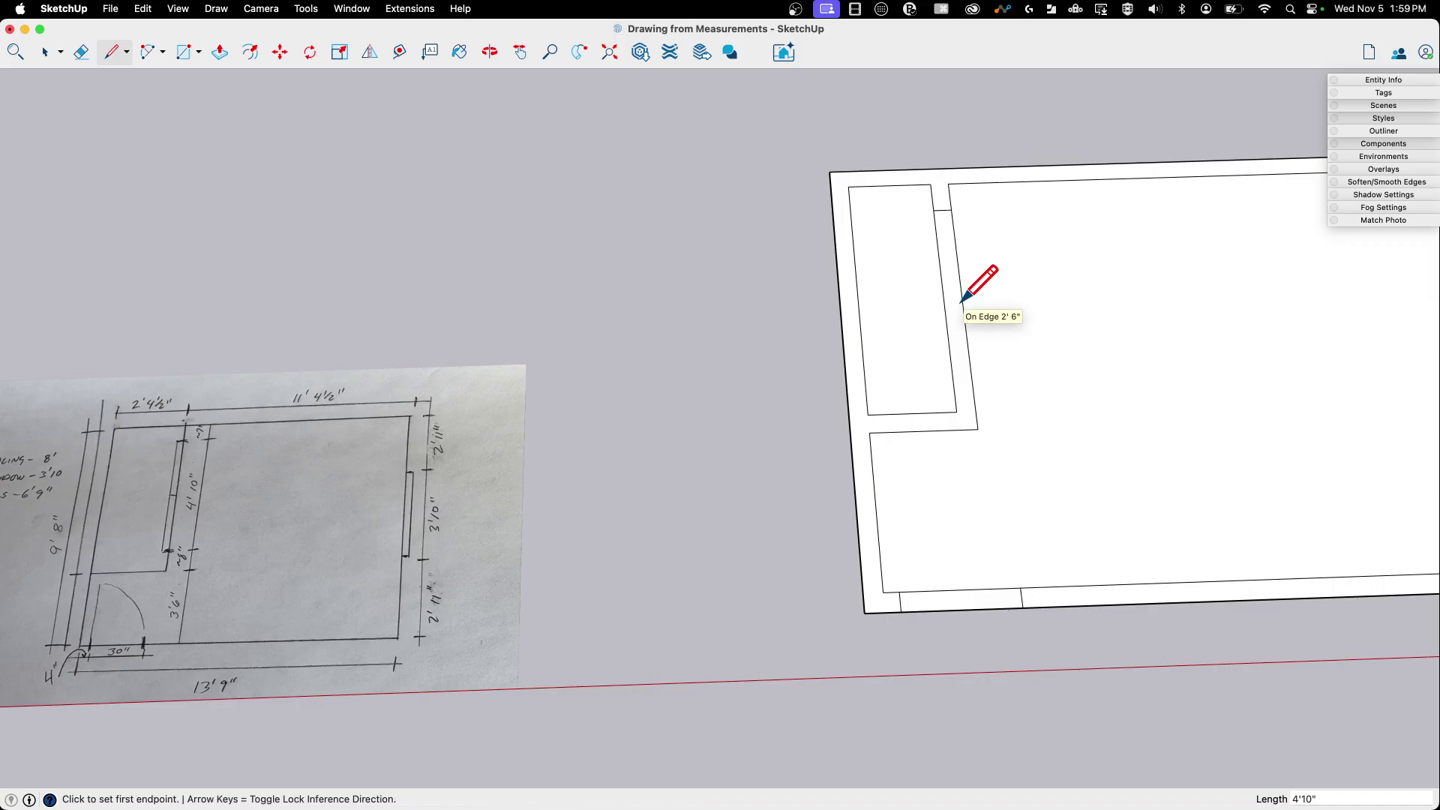
pyautogui.click(974, 401)
pyautogui.click(957, 402)
# Step: Select the new strip face and pick it up with the Move tool
pyautogui.press('space')
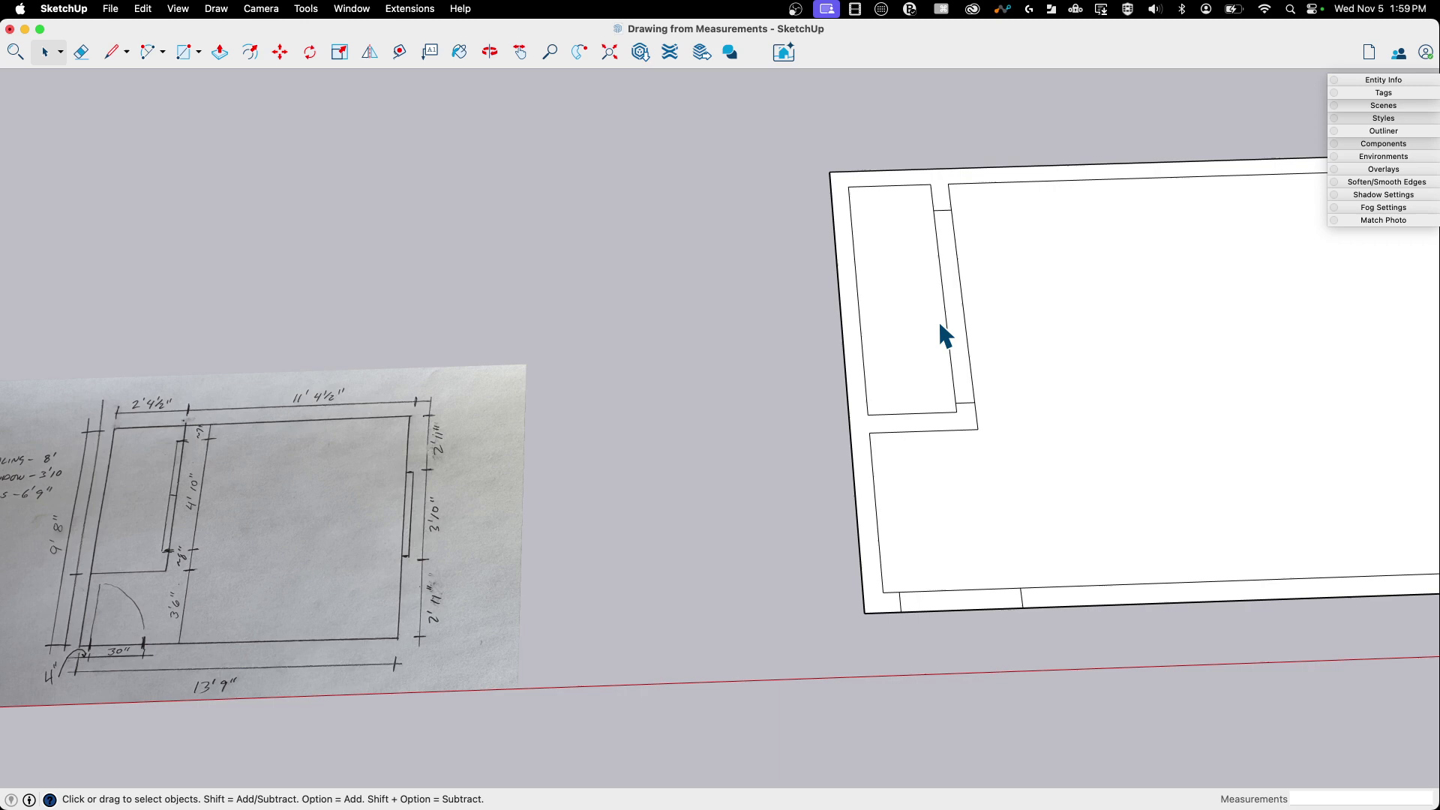
pyautogui.click(956, 286)
pyautogui.press('m')
pyautogui.click(945, 308)
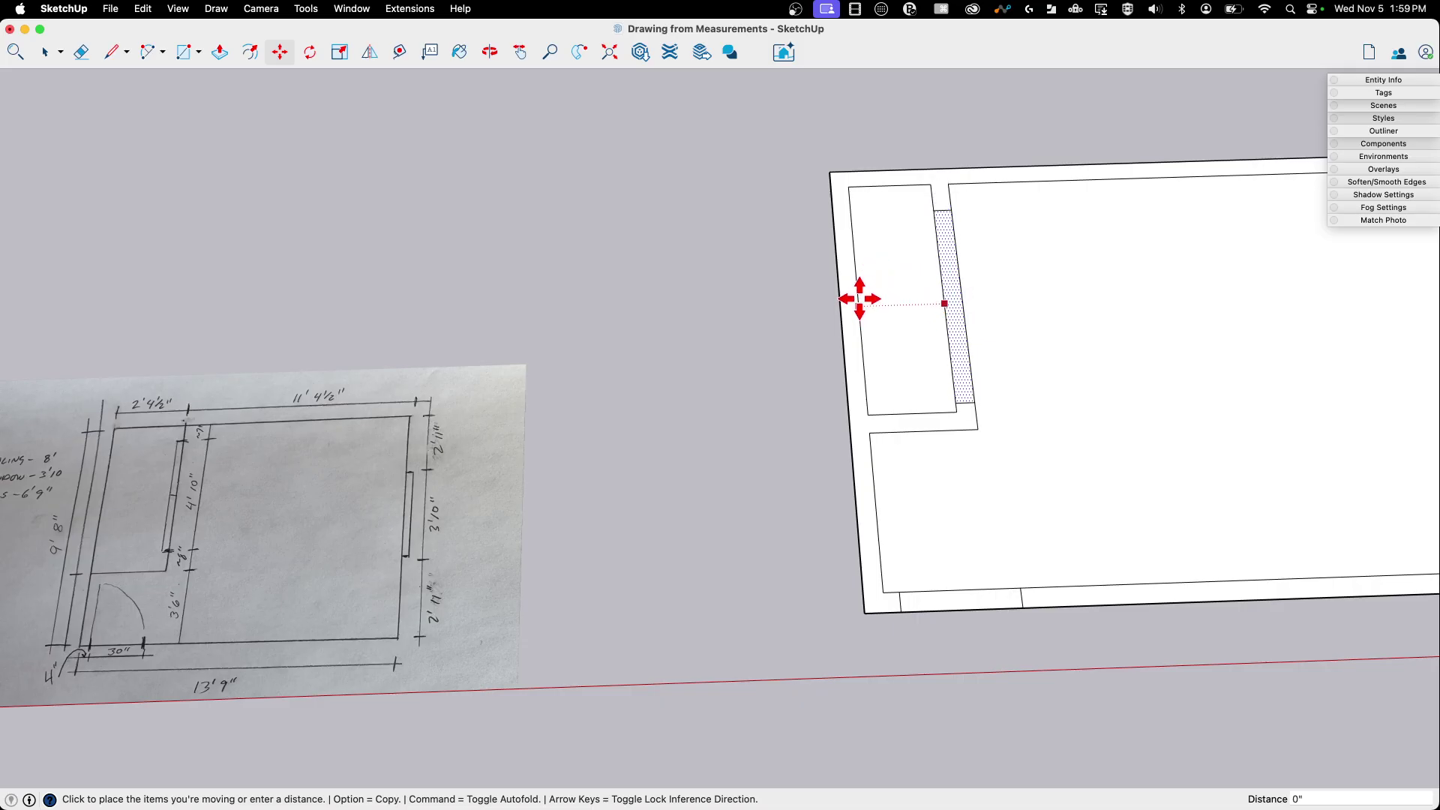
# Step: Place the moved strip and draw edges closing both of its ends
pyautogui.click(860, 299)
pyautogui.moveTo(1260, 394); pyautogui.dragTo(739, 292, button='middle')
pyautogui.scroll(3, 900, 637)
pyautogui.press('l')
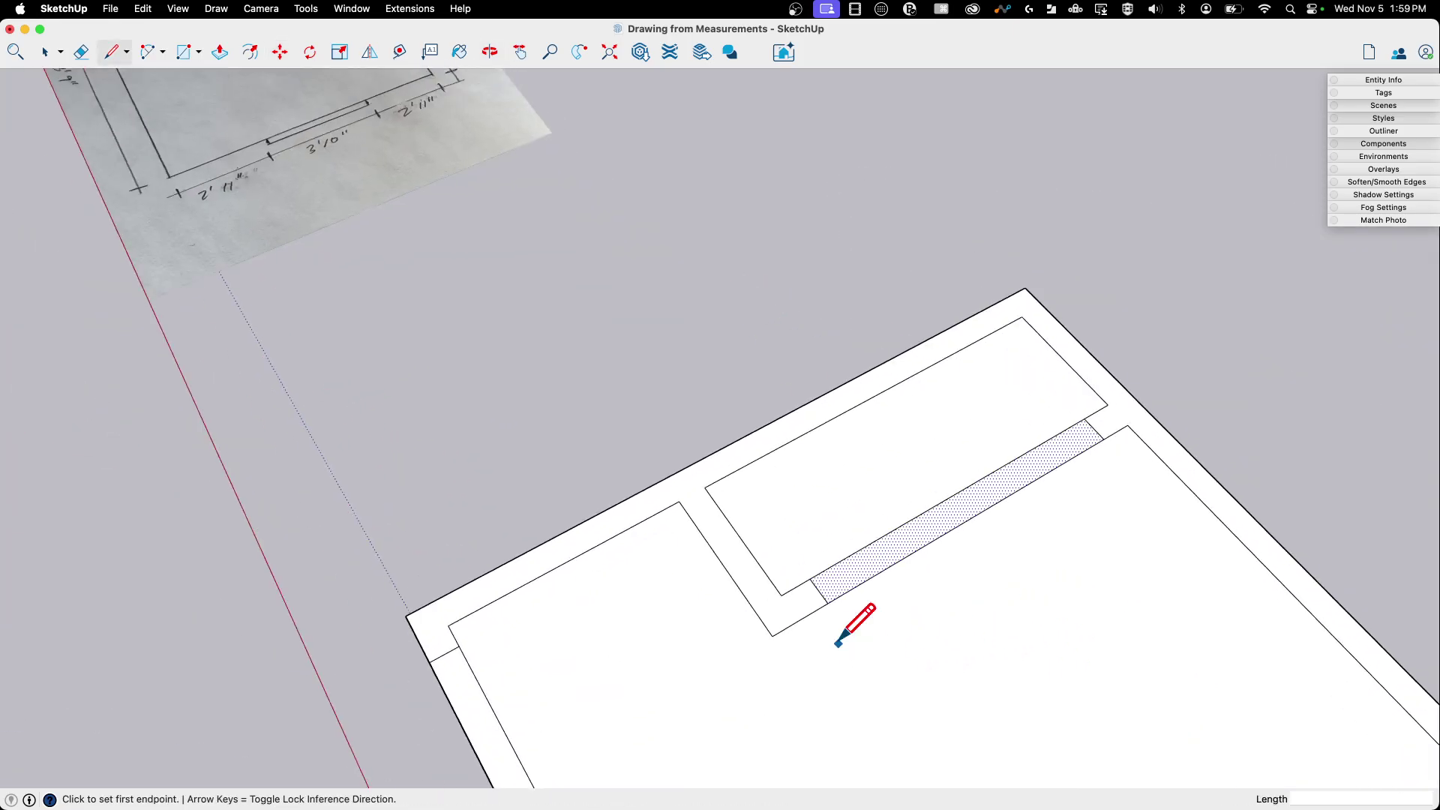
pyautogui.click(773, 635)
pyautogui.click(827, 603)
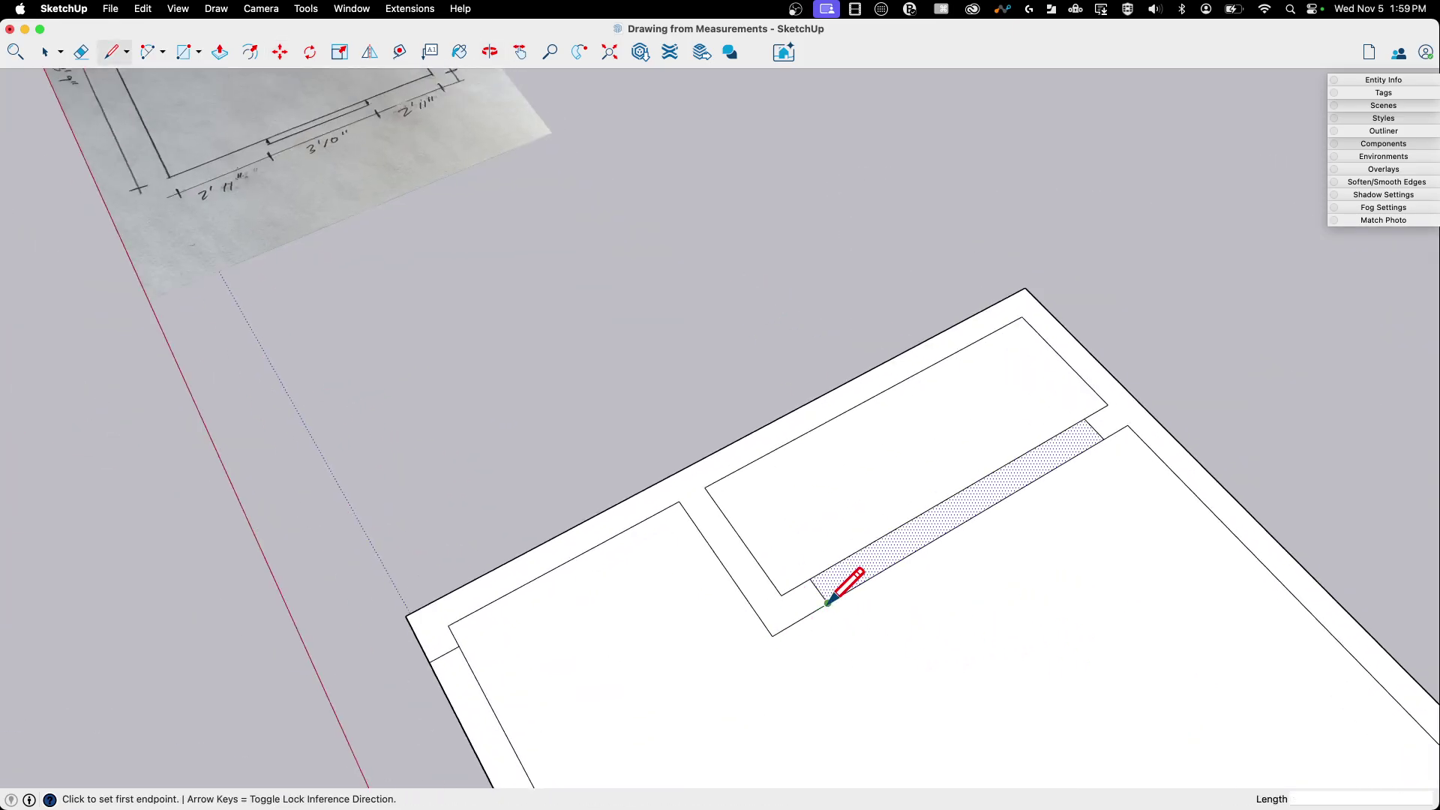
pyautogui.click(782, 592)
pyautogui.click(810, 579)
pyautogui.click(1084, 417)
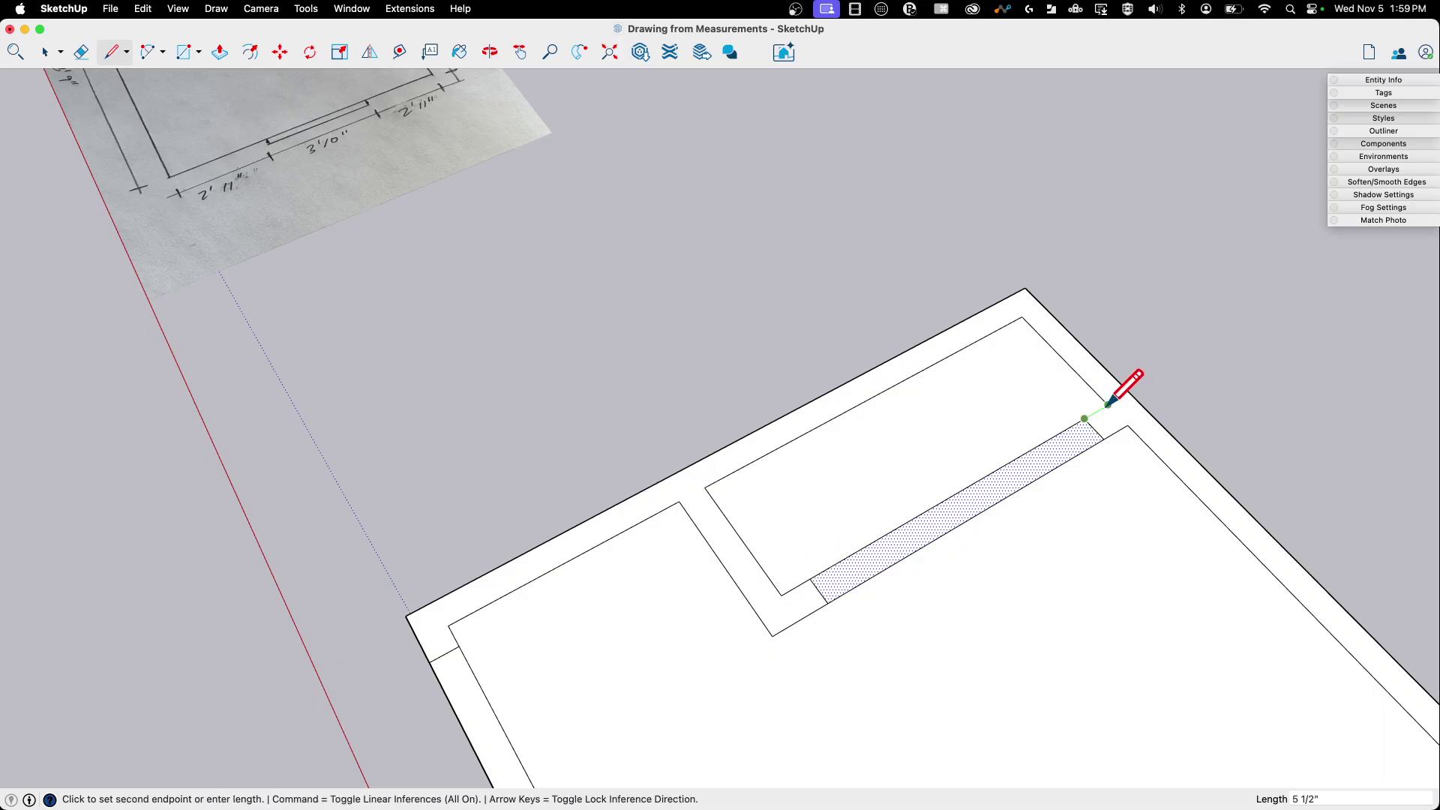
pyautogui.click(1109, 405)
# Step: Draw a long line along the room's inner edge parallel to the closet wall
pyautogui.scroll(-3, 829, 504)
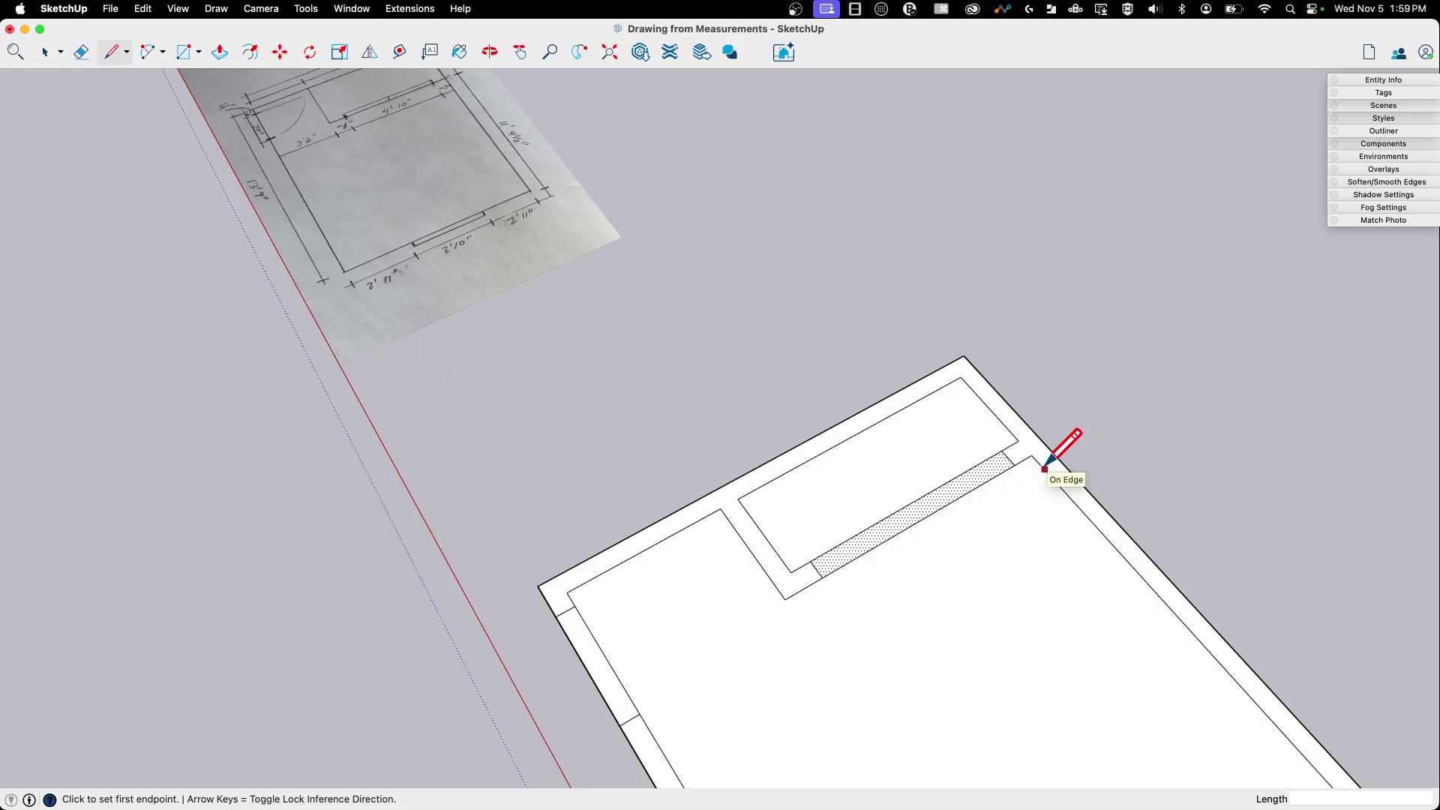
pyautogui.click(1045, 468)
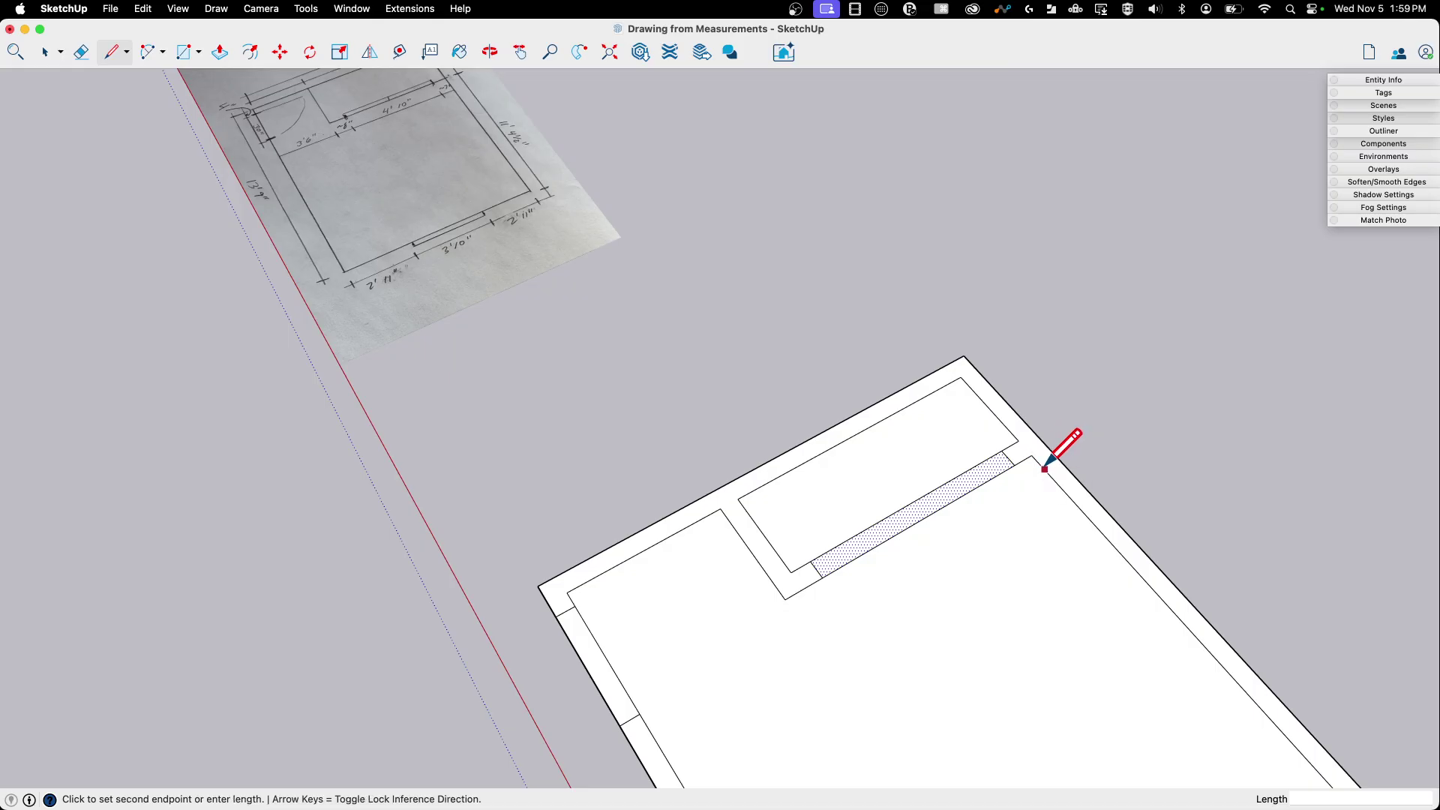
pyautogui.click(803, 604)
pyautogui.press('space')
# Step: Move the closet wall strip 2 1/2 inches sideways
pyautogui.moveTo(876, 555); pyautogui.dragTo(722, 498, button='middle')
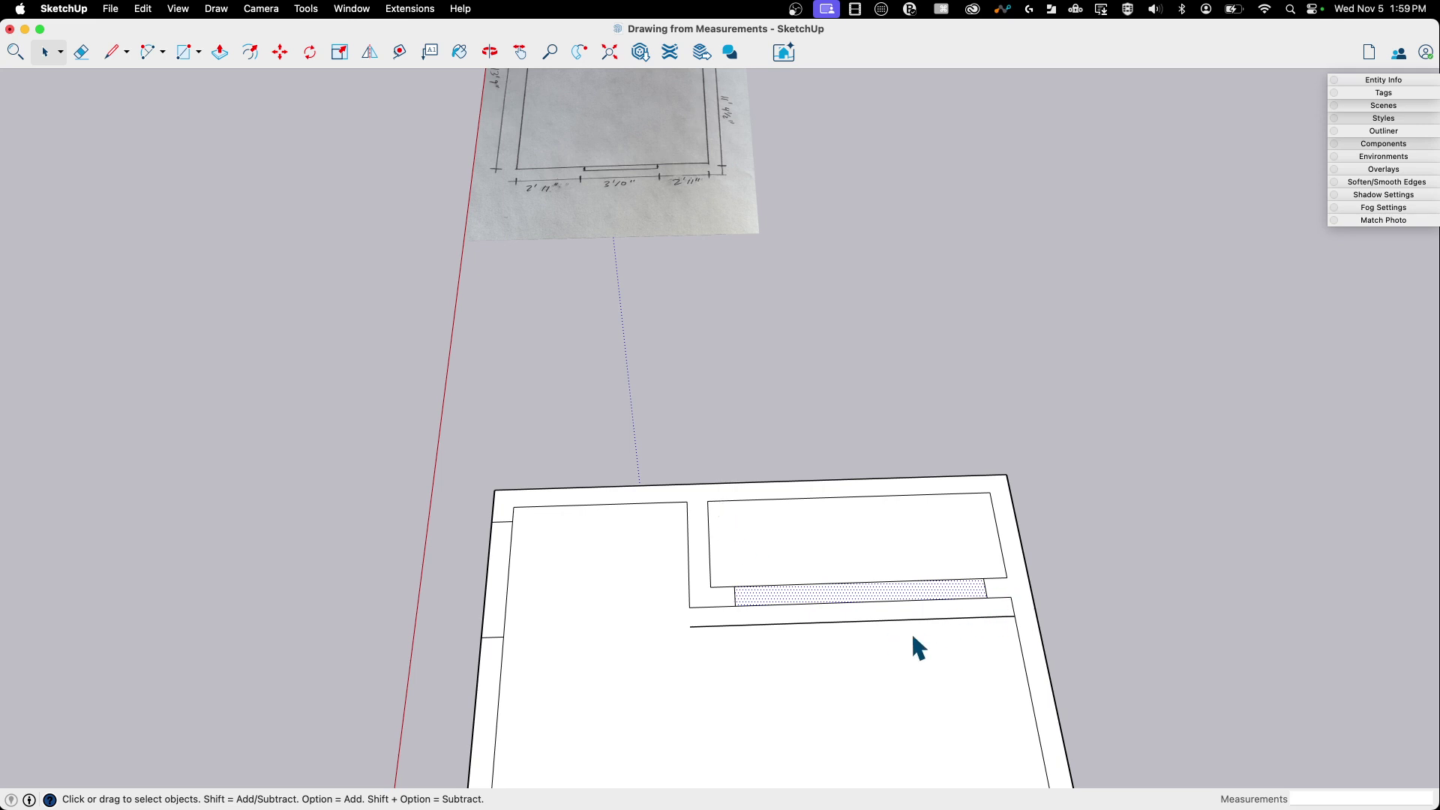
pyautogui.press('m')
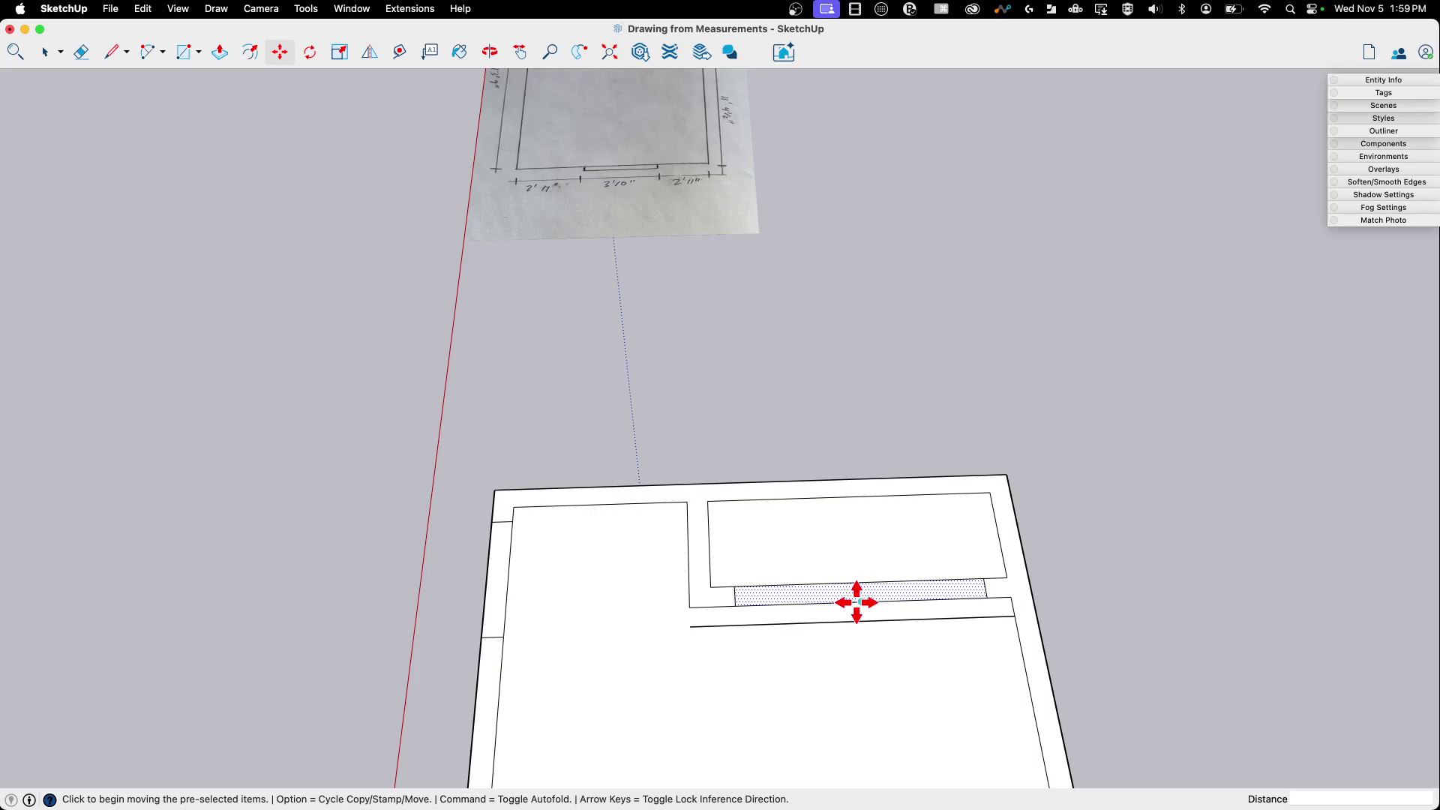
pyautogui.click(864, 604)
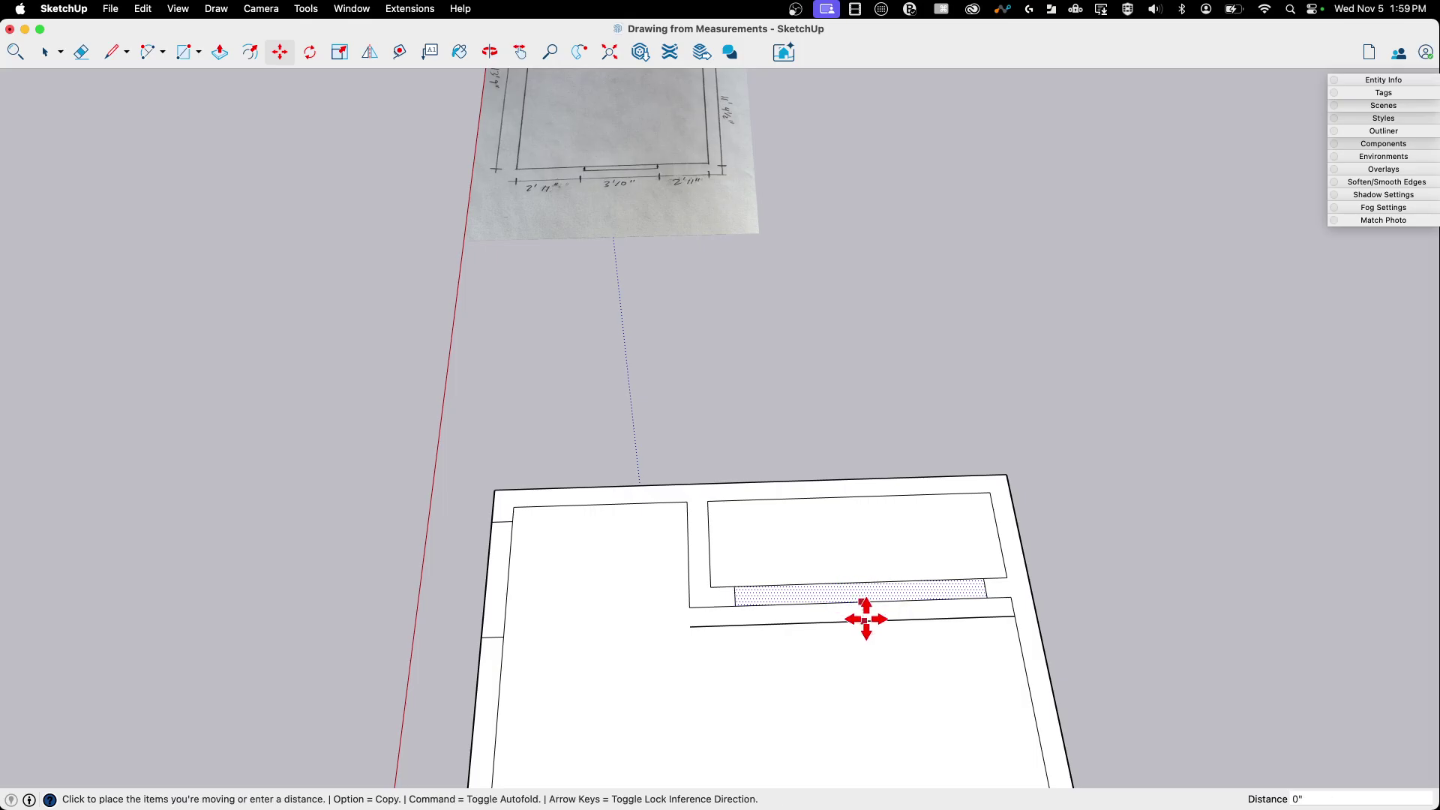
pyautogui.write('2 1/2')
pyautogui.press('Return')
# Step: Draw an 8-inch edge across the strip's left end and begin the right-end edge
pyautogui.press('l')
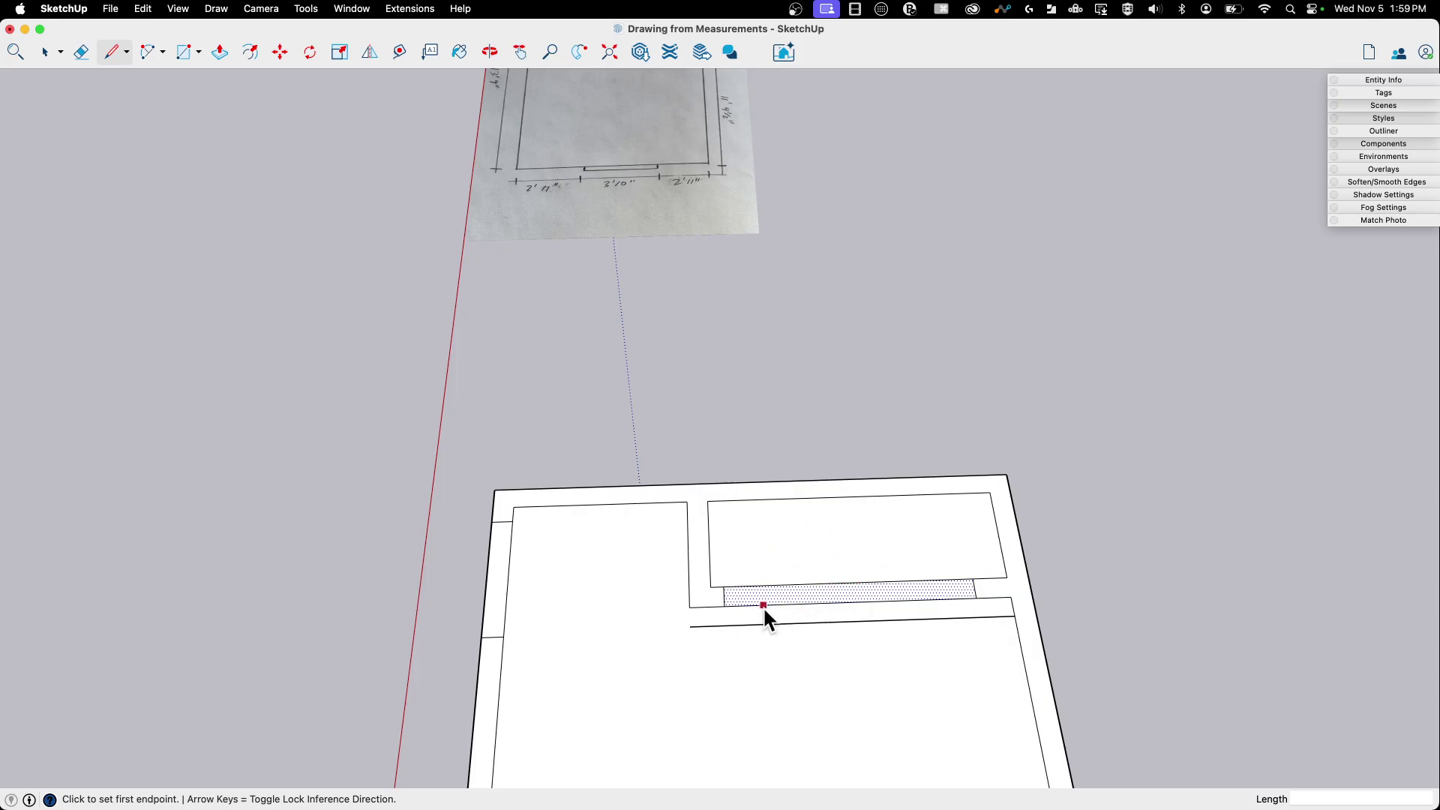
pyautogui.click(689, 607)
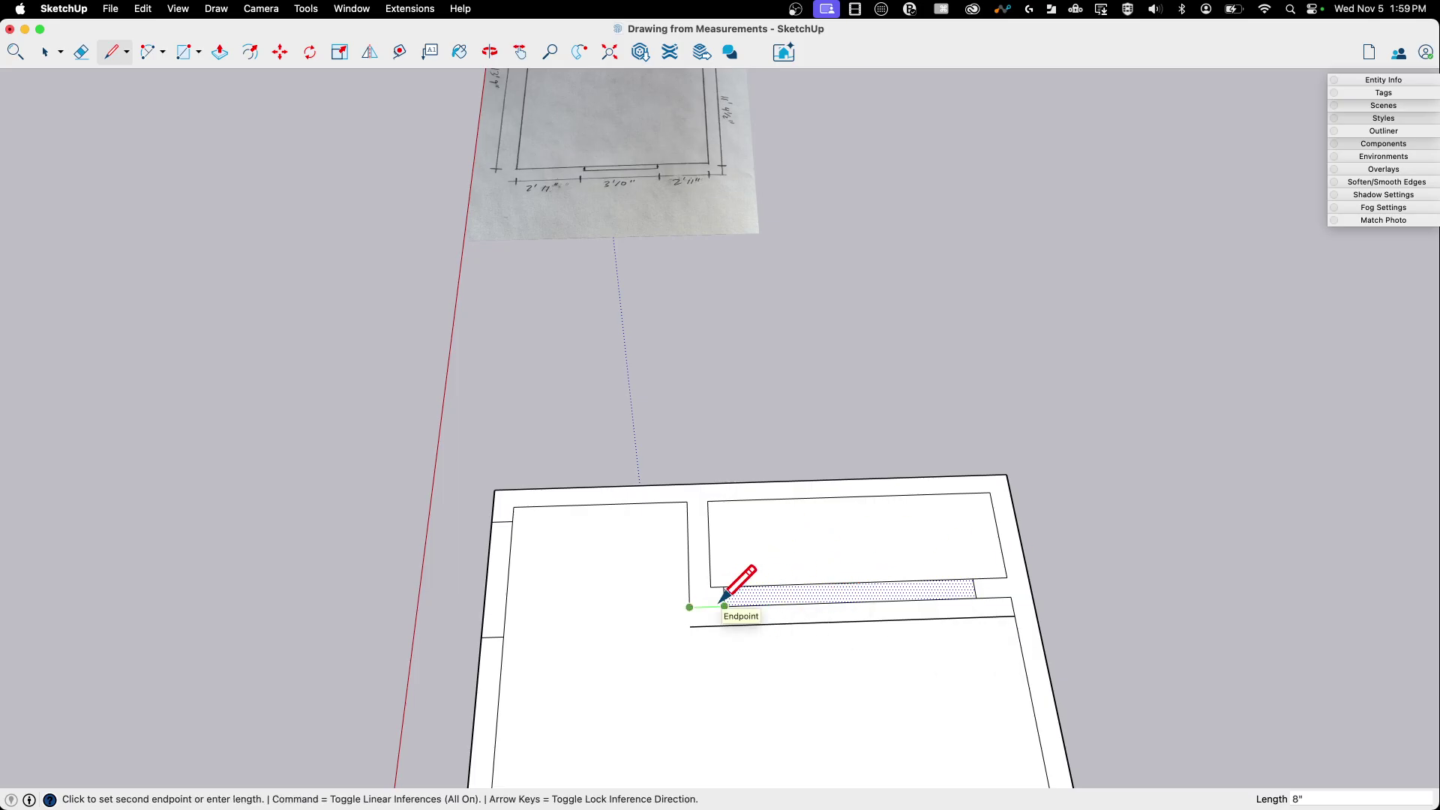
pyautogui.click(724, 606)
pyautogui.click(976, 597)
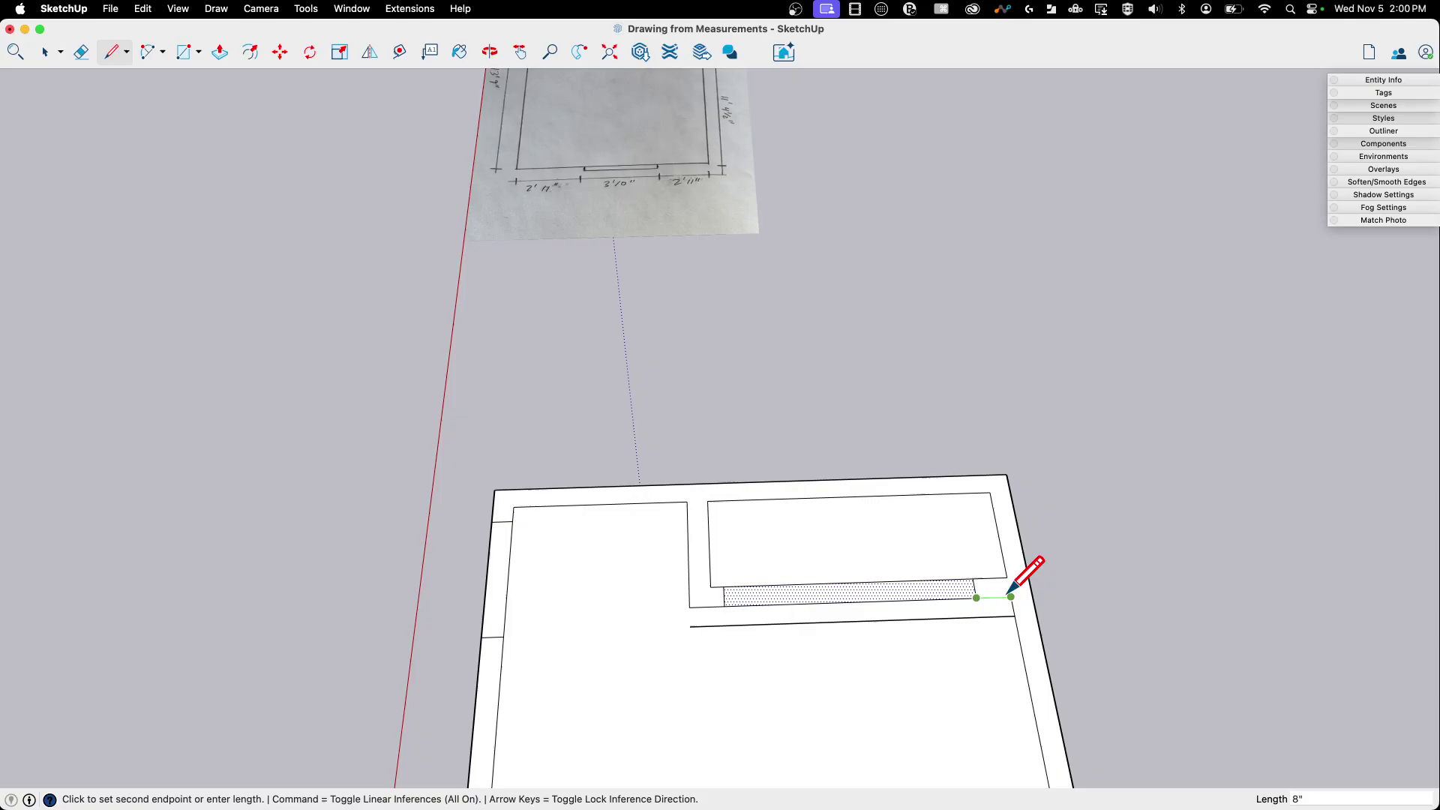
# Step: Finish the 8-inch edge at the strip's right end and erase the leftover long edge
pyautogui.click(1011, 597)
pyautogui.press('e')
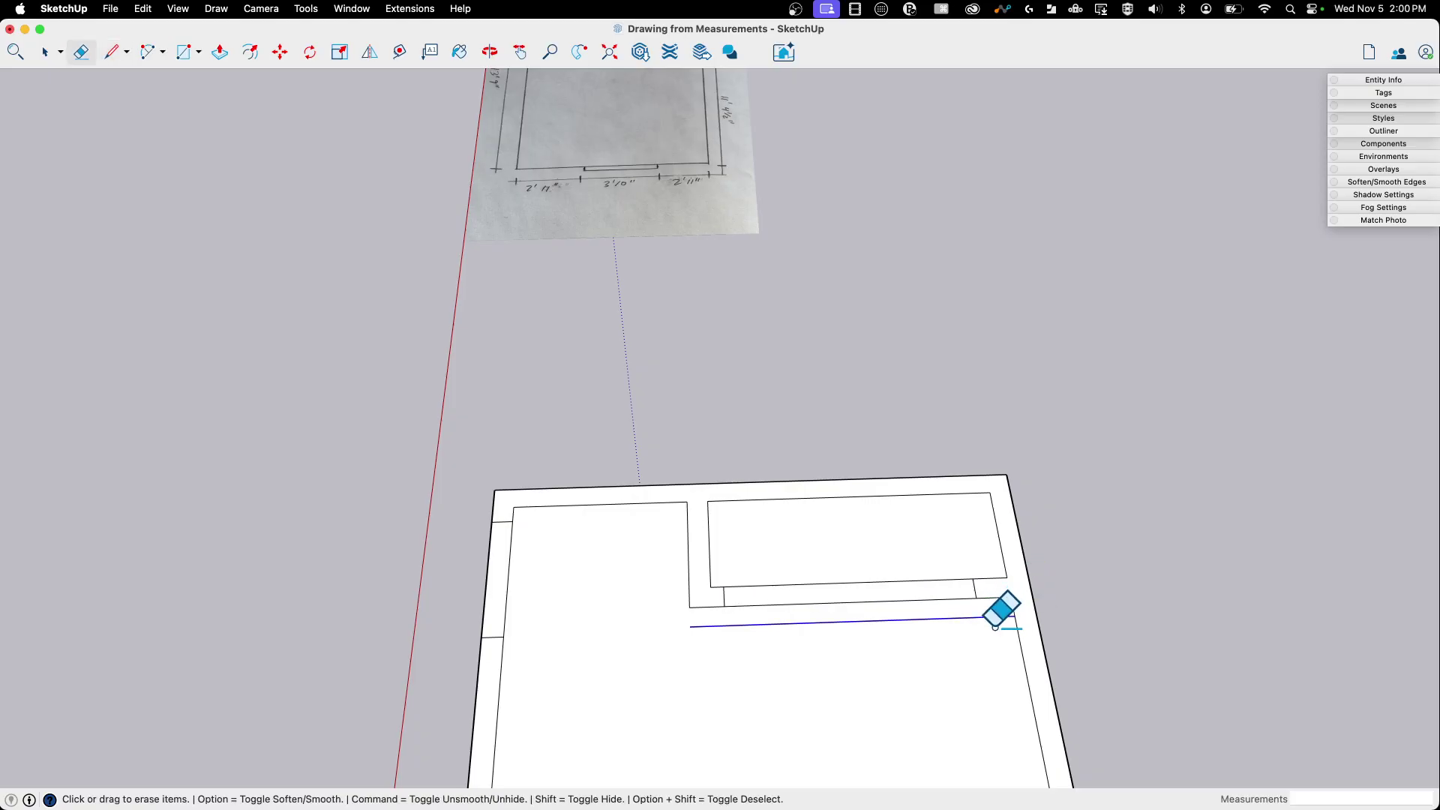
pyautogui.click(989, 619)
# Step: Push/Pull the wall outline face up to 8' high
pyautogui.moveTo(676, 763)
pyautogui.mouseDown(button='middle')
pyautogui.moveTo(726, 673)
pyautogui.moveTo(1110, 553)
pyautogui.mouseUp(button='middle')
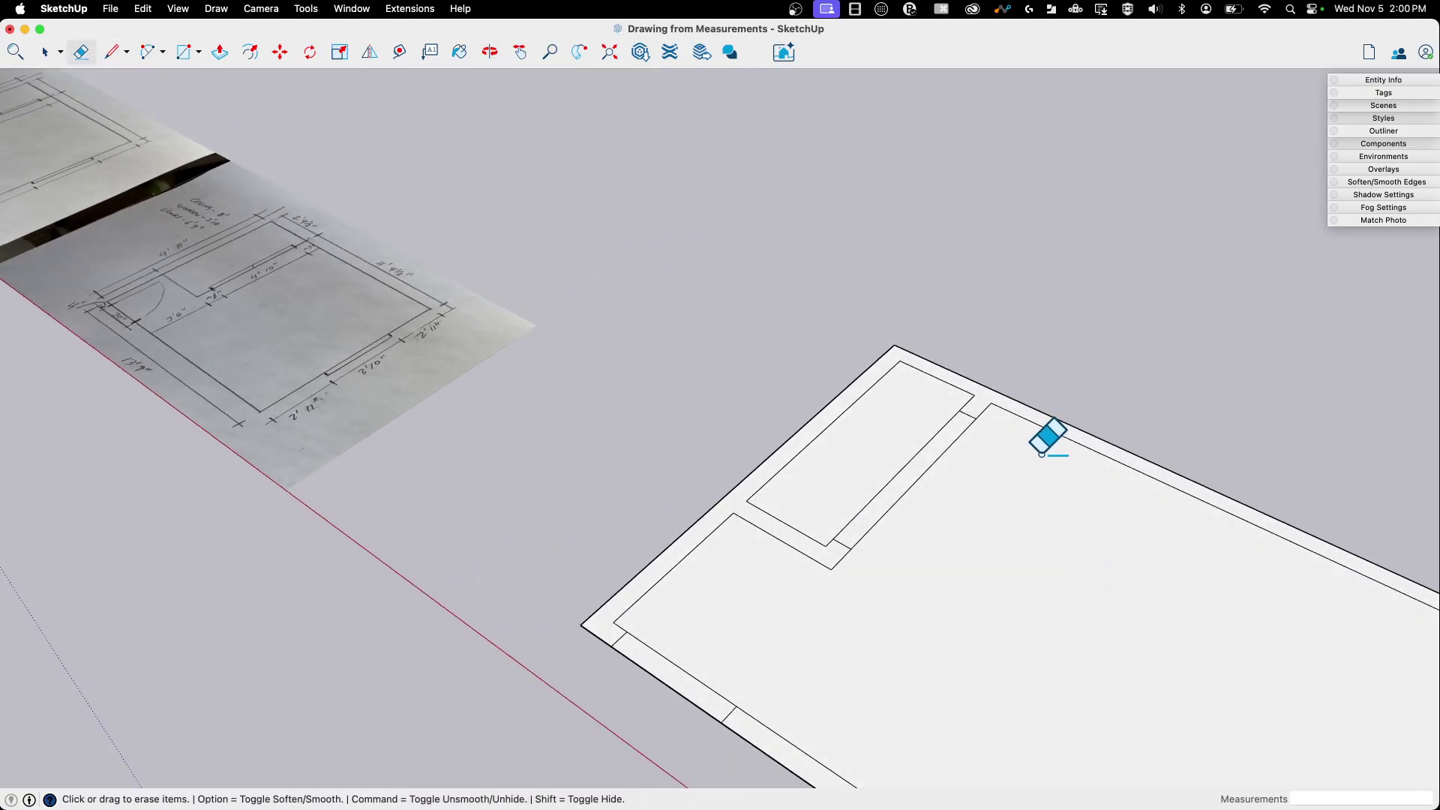
pyautogui.scroll(-5, 690, 388)
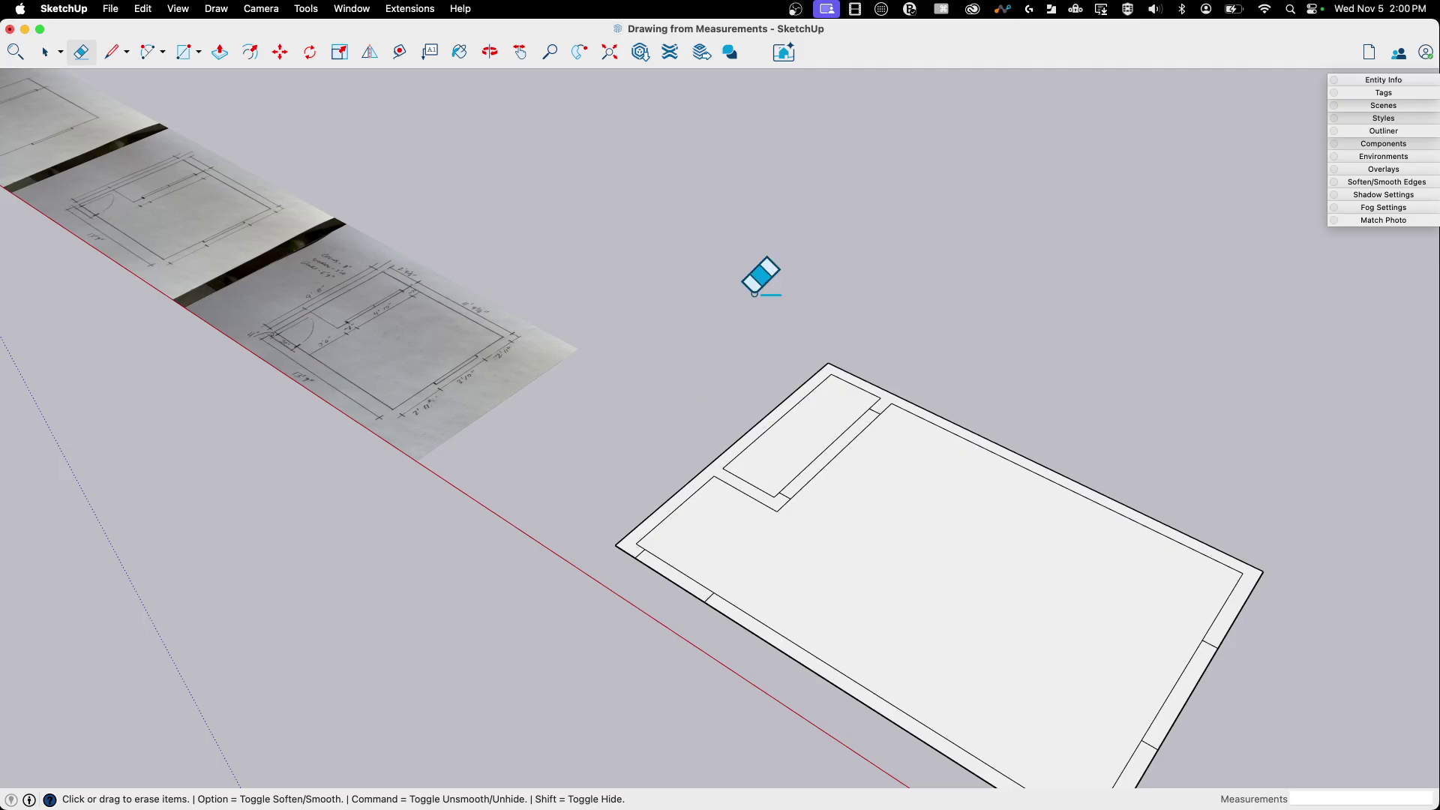
pyautogui.moveTo(762, 276); pyautogui.dragTo(778, 525, button='middle')
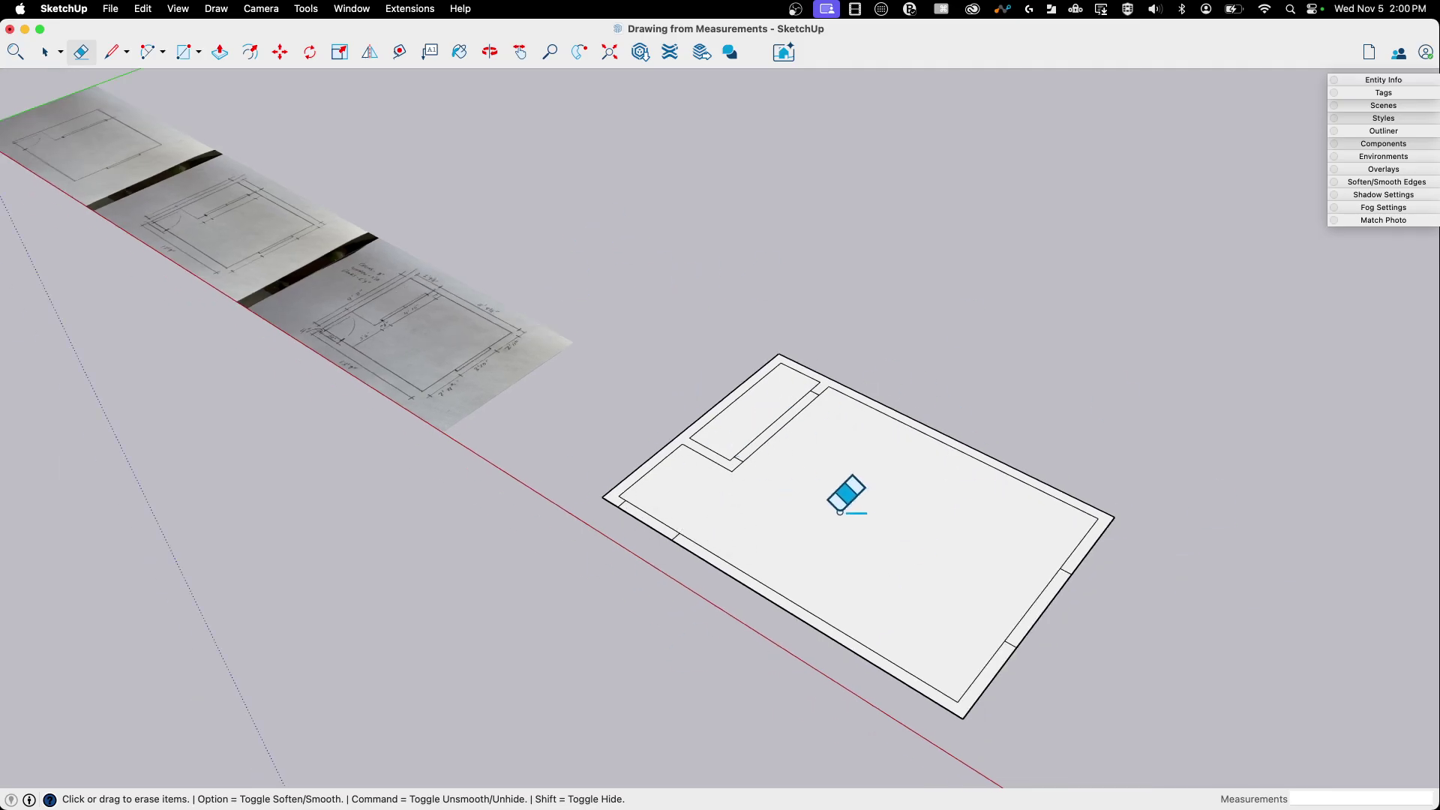
pyautogui.moveTo(735, 621); pyautogui.dragTo(783, 533, button='middle')
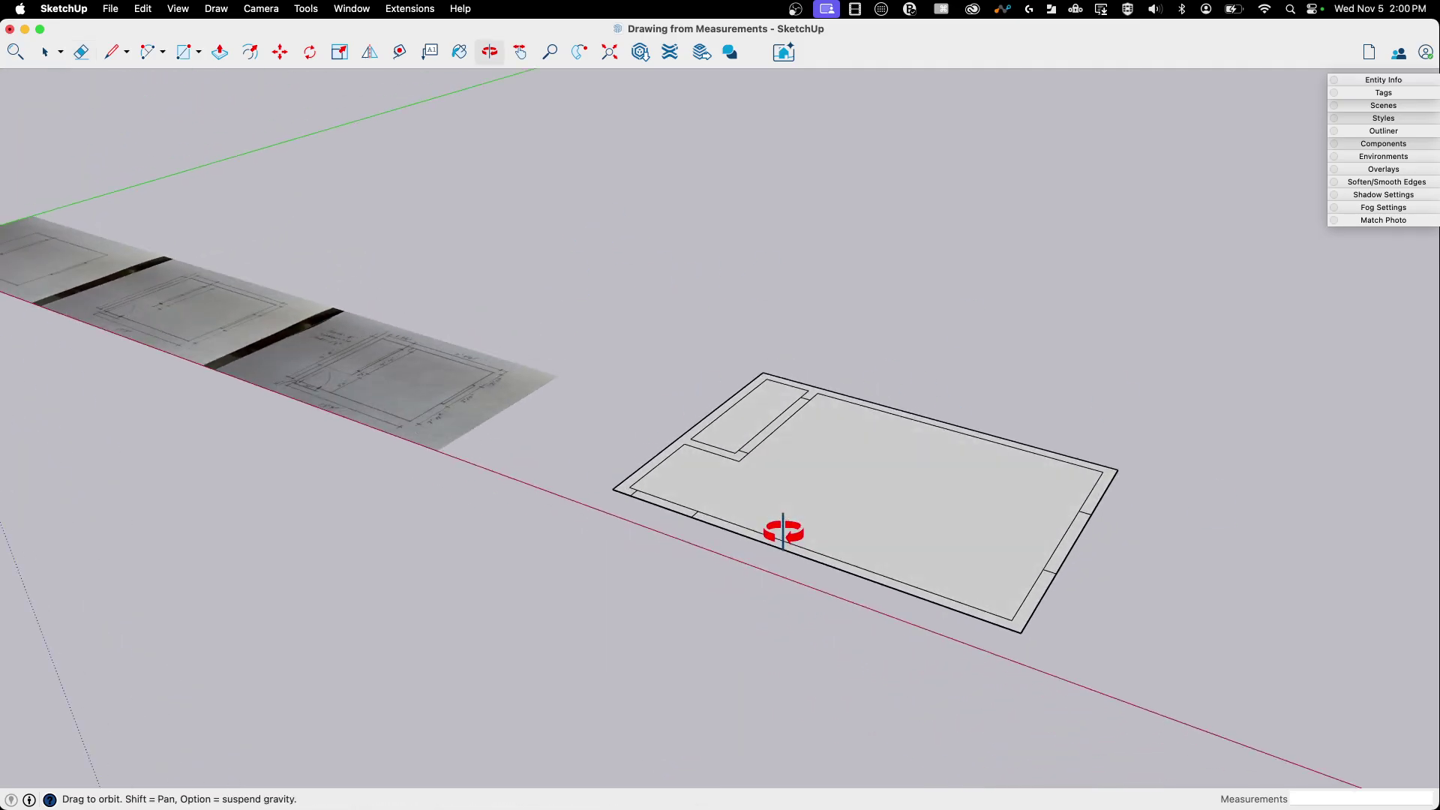
pyautogui.press('p')
pyautogui.click(680, 444)
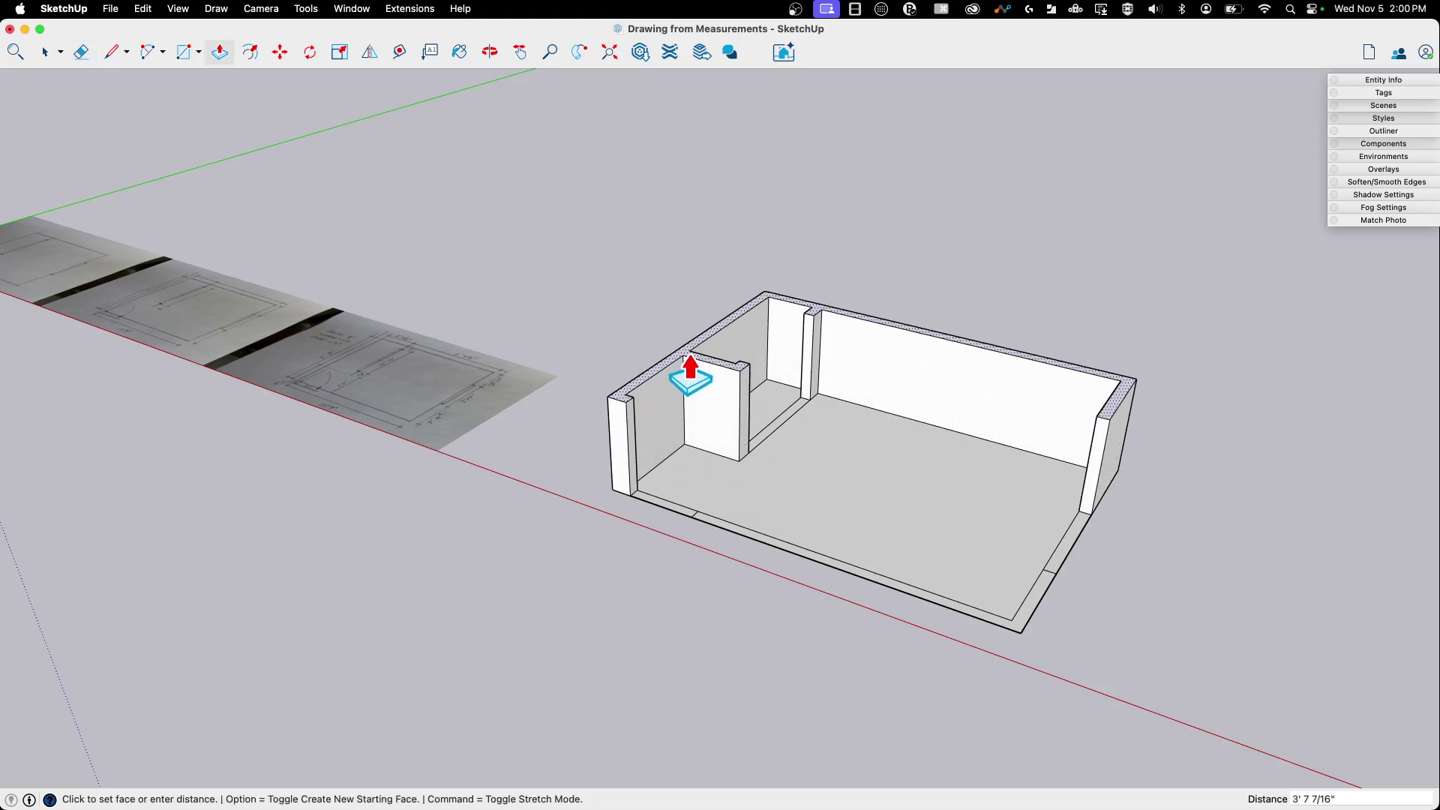
pyautogui.click(685, 364)
pyautogui.scroll(10, 578, 450)
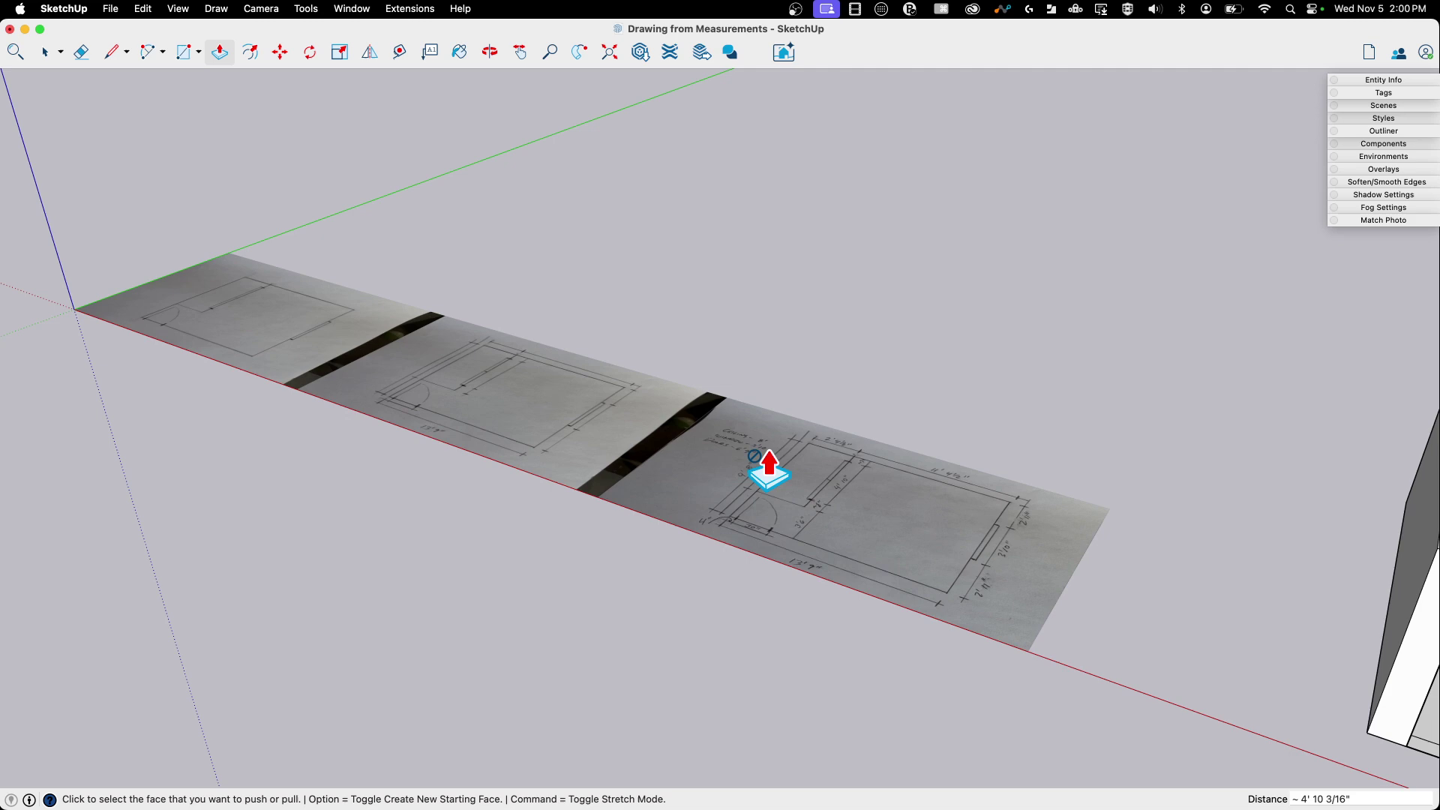
pyautogui.scroll(5, 768, 466)
pyautogui.scroll(-2, 598, 434)
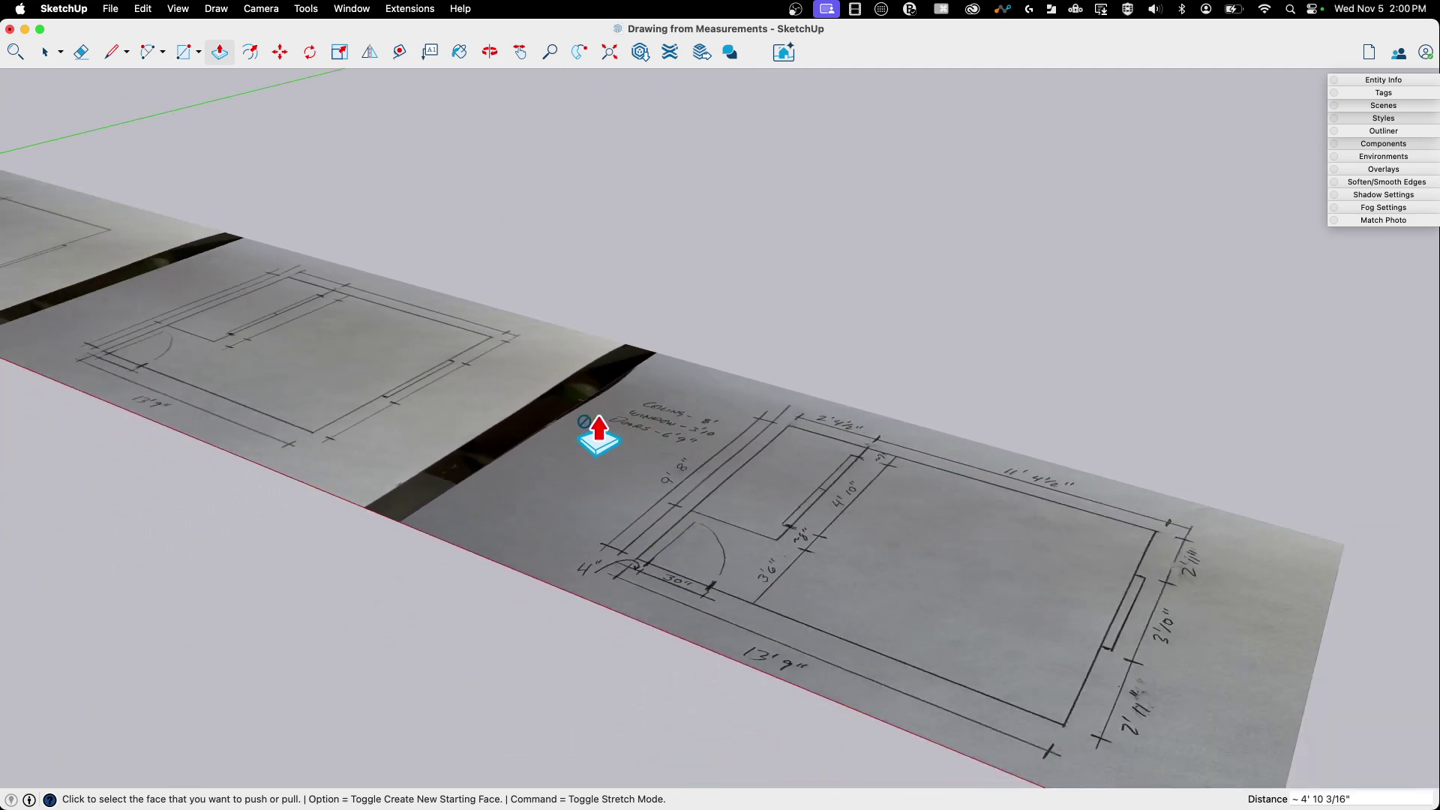
pyautogui.scroll(-10, 599, 433)
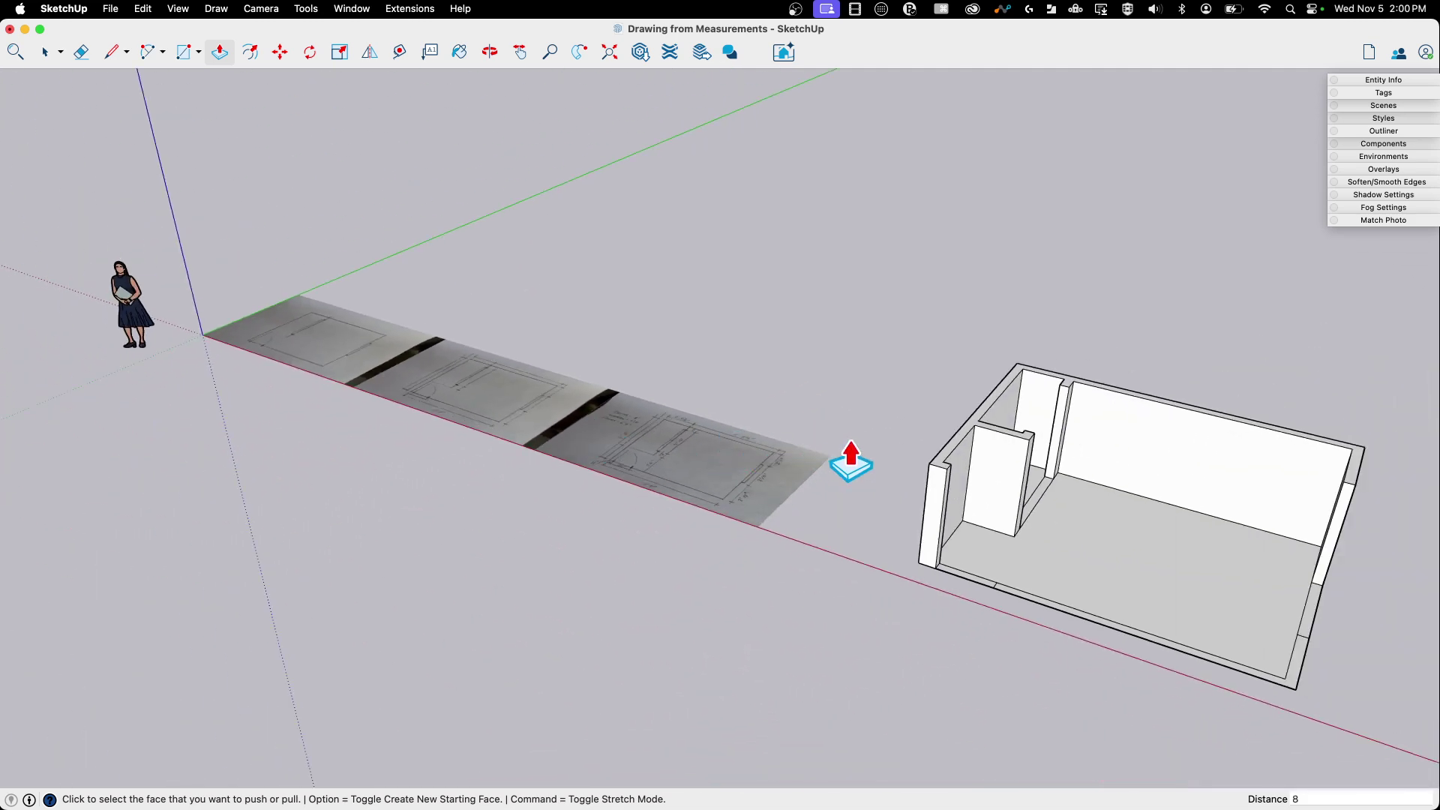
pyautogui.write("'")
pyautogui.press('Return')
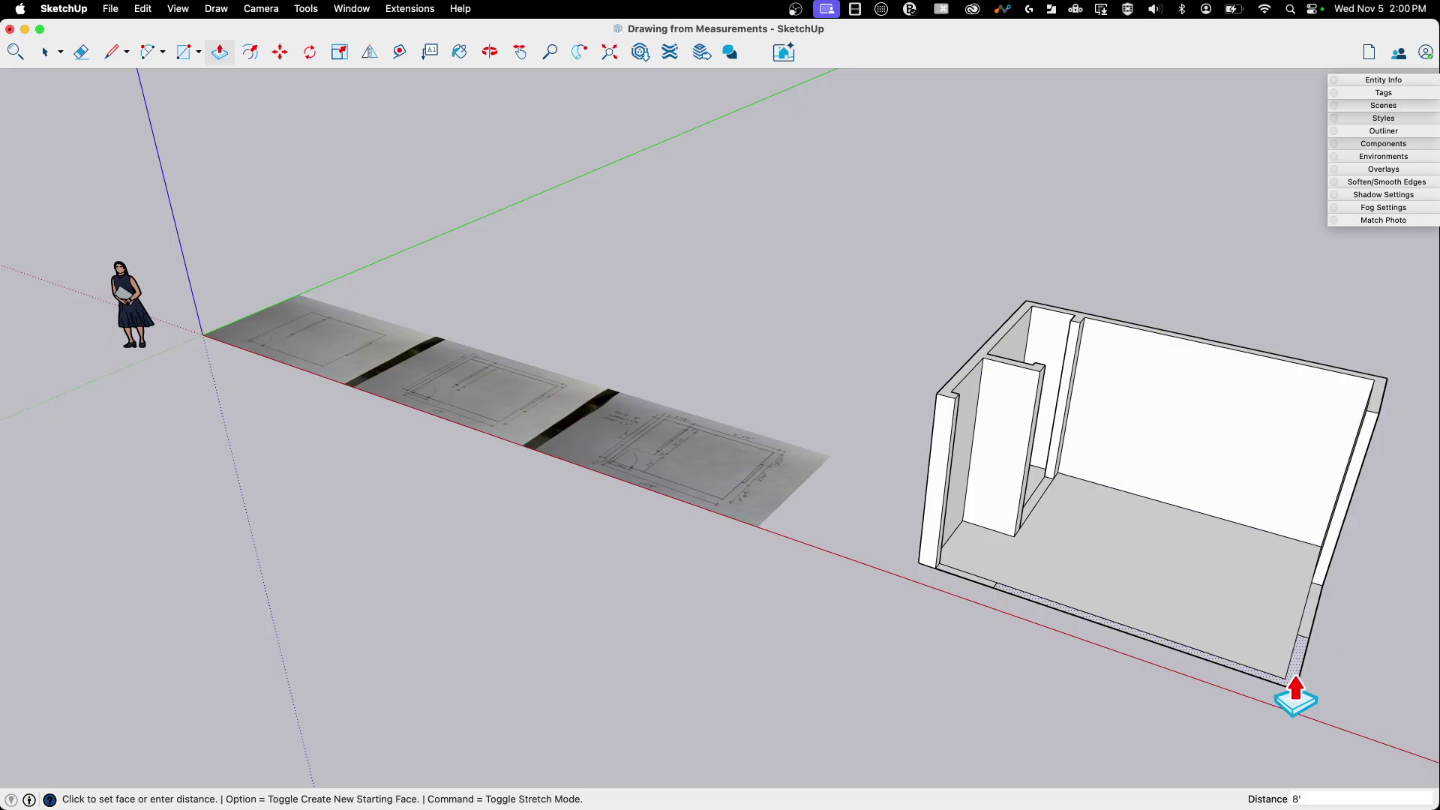
# Step: Orbit around the walled room to inspect it from above and view the front wall gap
pyautogui.moveTo(1354, 699); pyautogui.dragTo(943, 555, button='middle')
pyautogui.scroll(-2, 943, 555)
pyautogui.moveTo(868, 514); pyautogui.dragTo(1126, 750, button='middle')
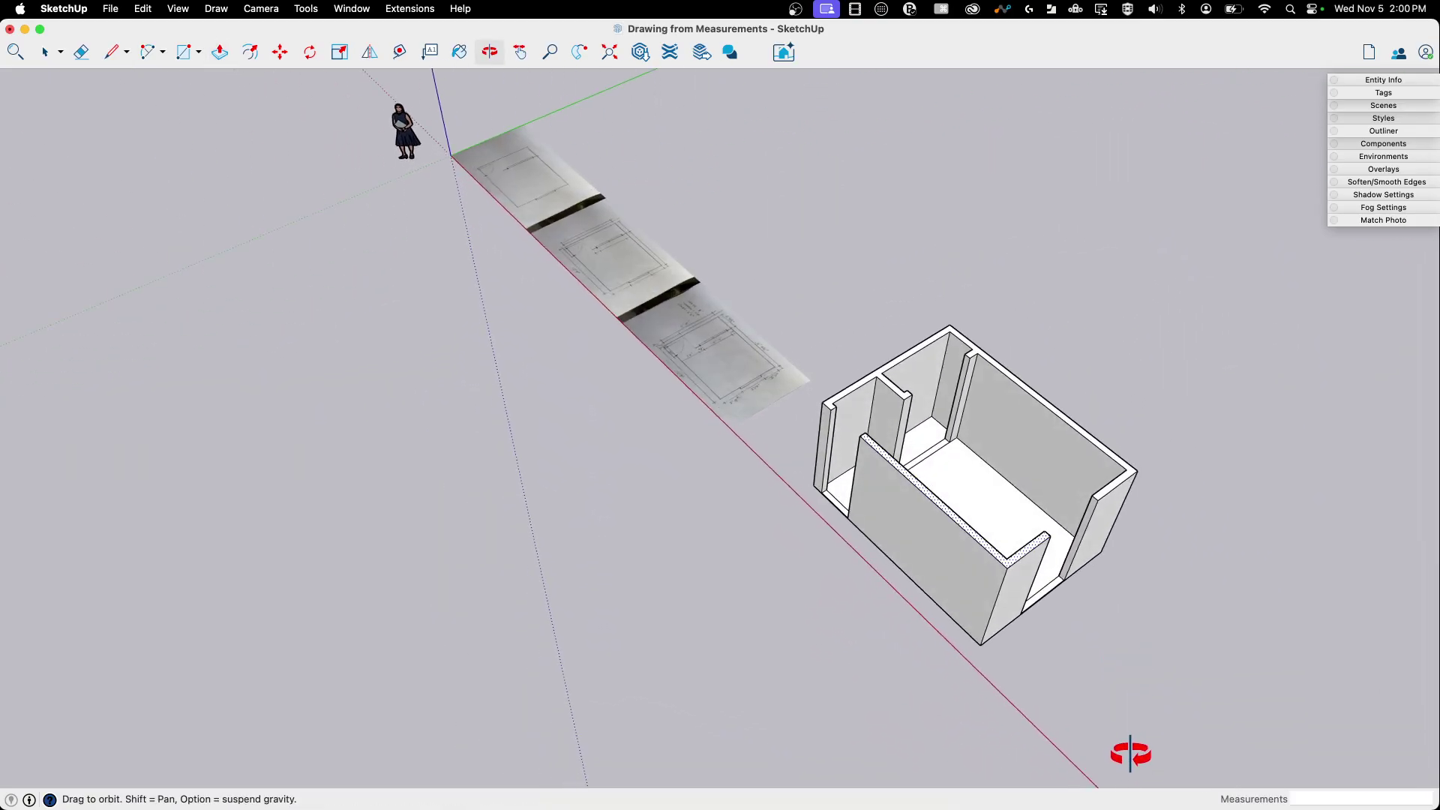
pyautogui.scroll(5, 1102, 675)
pyautogui.moveTo(1109, 563); pyautogui.dragTo(772, 450, button='middle')
# Step: Raise the floor strip in the front wall gap 3' to form the wall below the window
pyautogui.press('p')
pyautogui.click(848, 606)
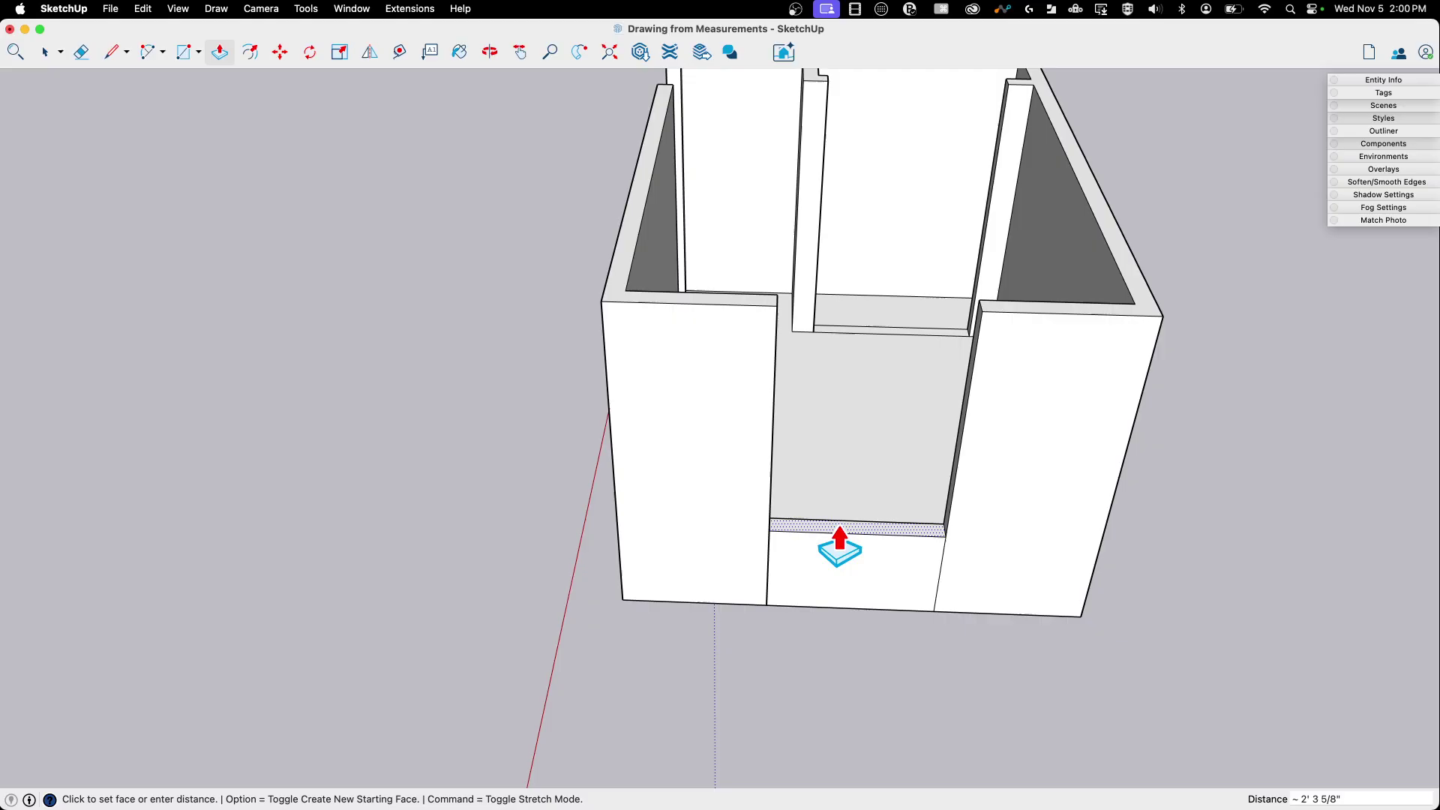
pyautogui.click(840, 546)
pyautogui.click(840, 546)
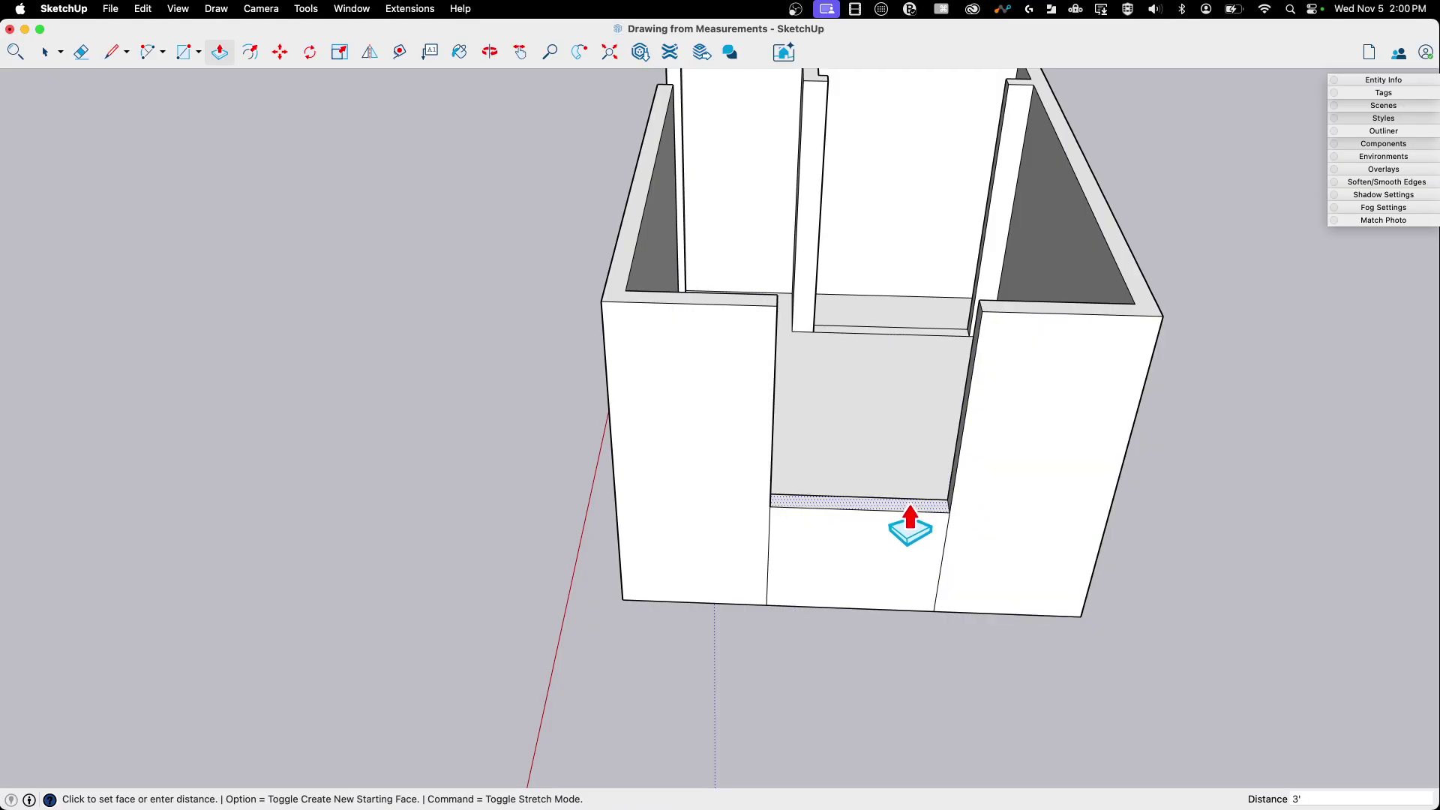
pyautogui.moveTo(910, 525); pyautogui.dragTo(1109, 504, button='middle')
# Step: Copy the sill's top face up to the window head and extrude it to the wall top
pyautogui.press('space')
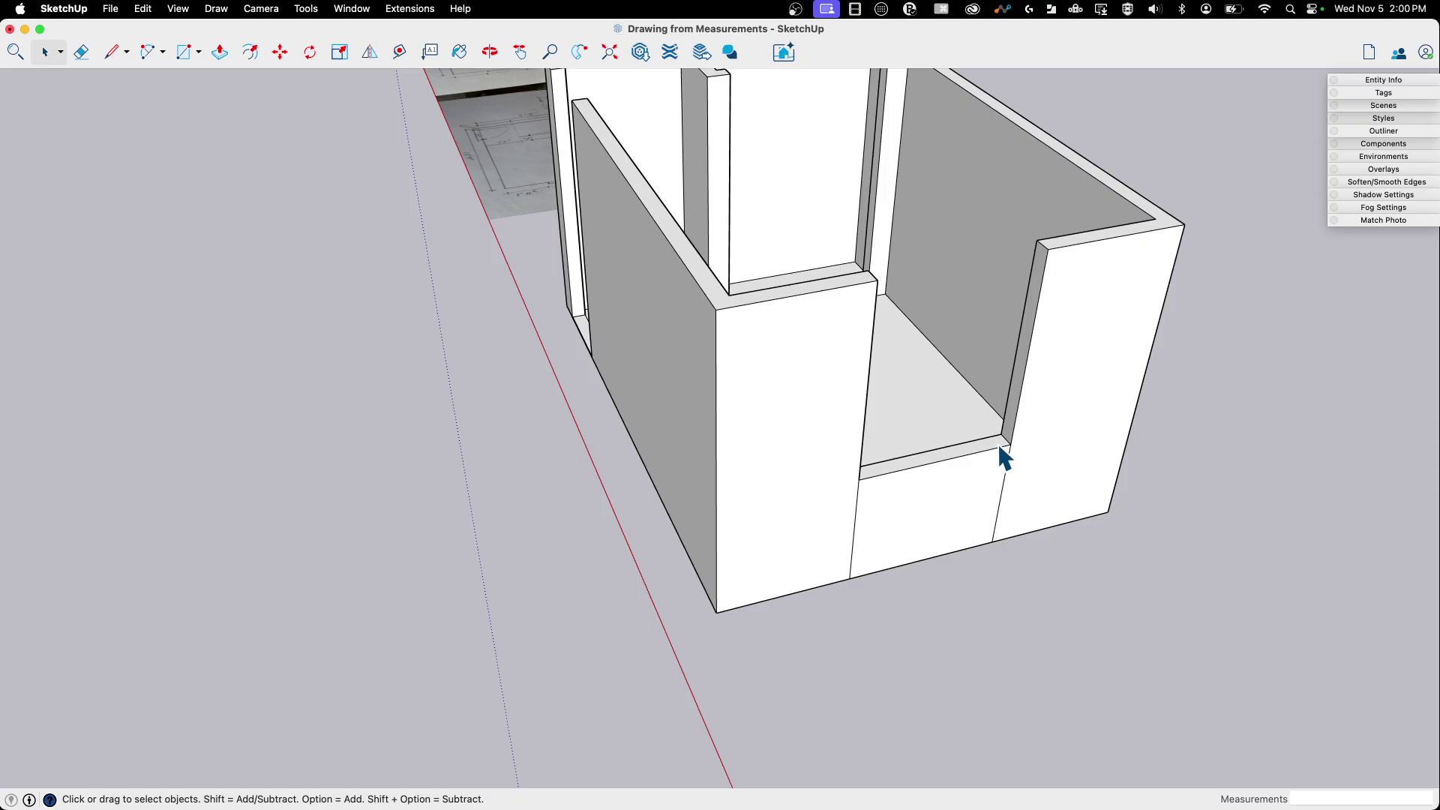
pyautogui.click(1000, 448)
pyautogui.press('m')
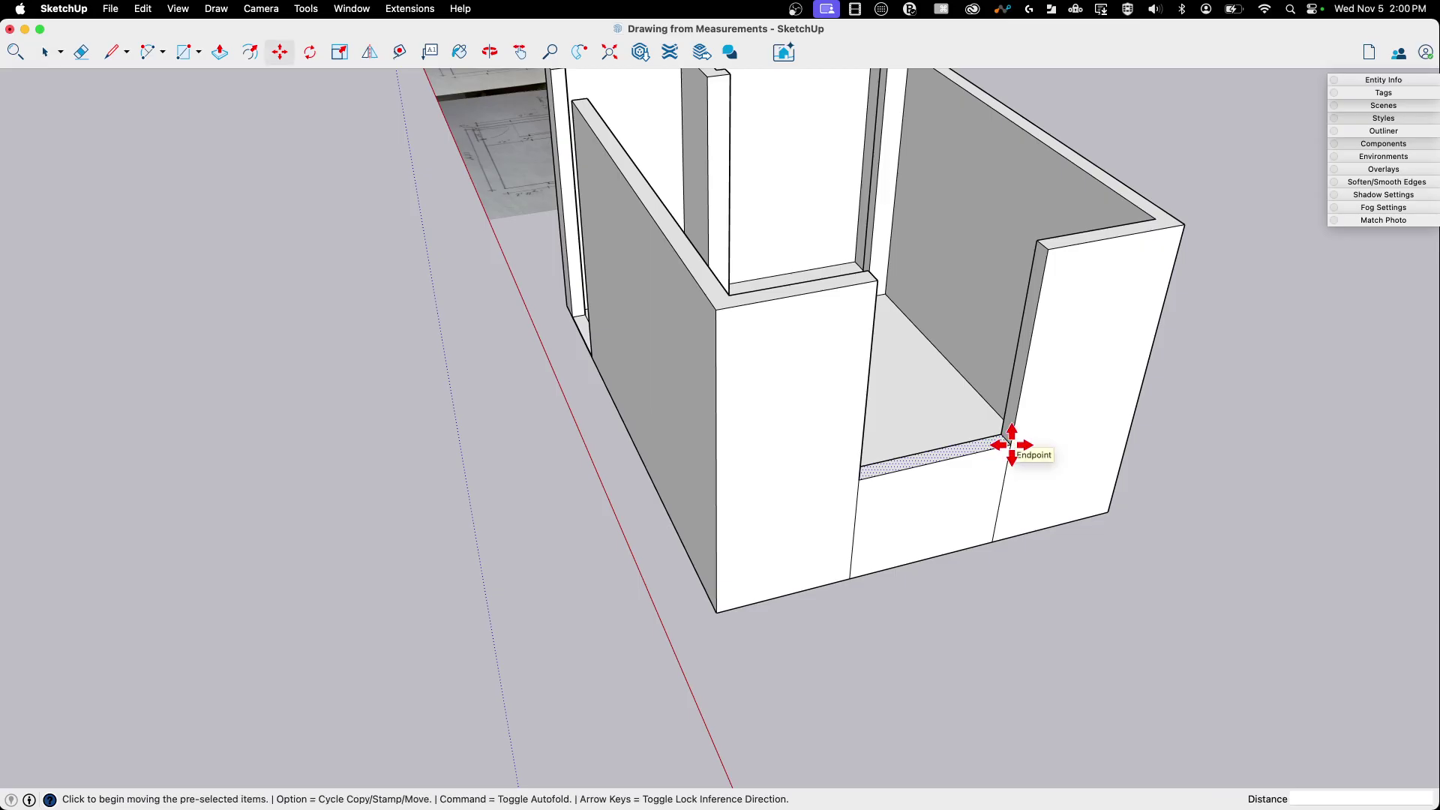
pyautogui.click(1011, 445)
pyautogui.press('alt')
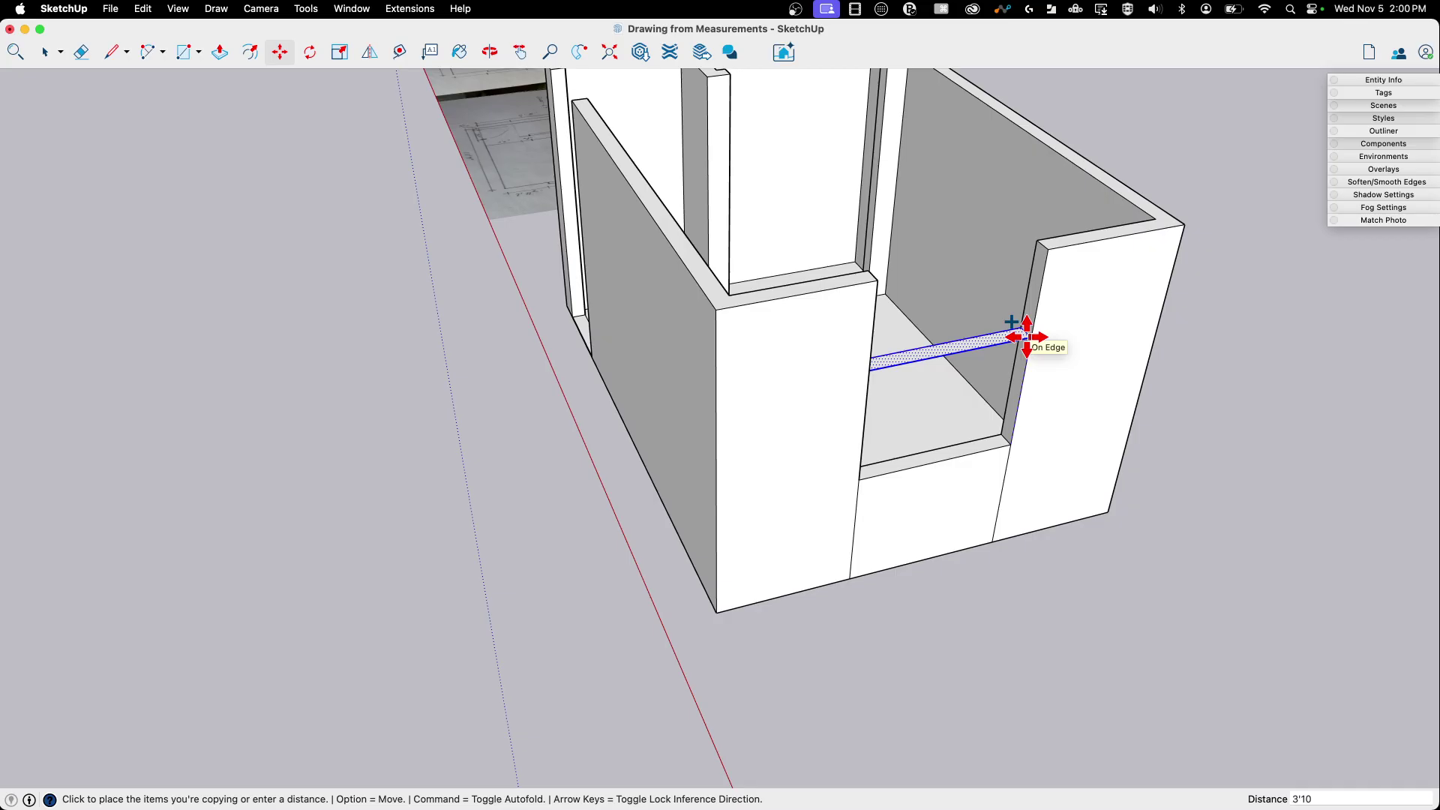
pyautogui.click(1024, 334)
pyautogui.press('p')
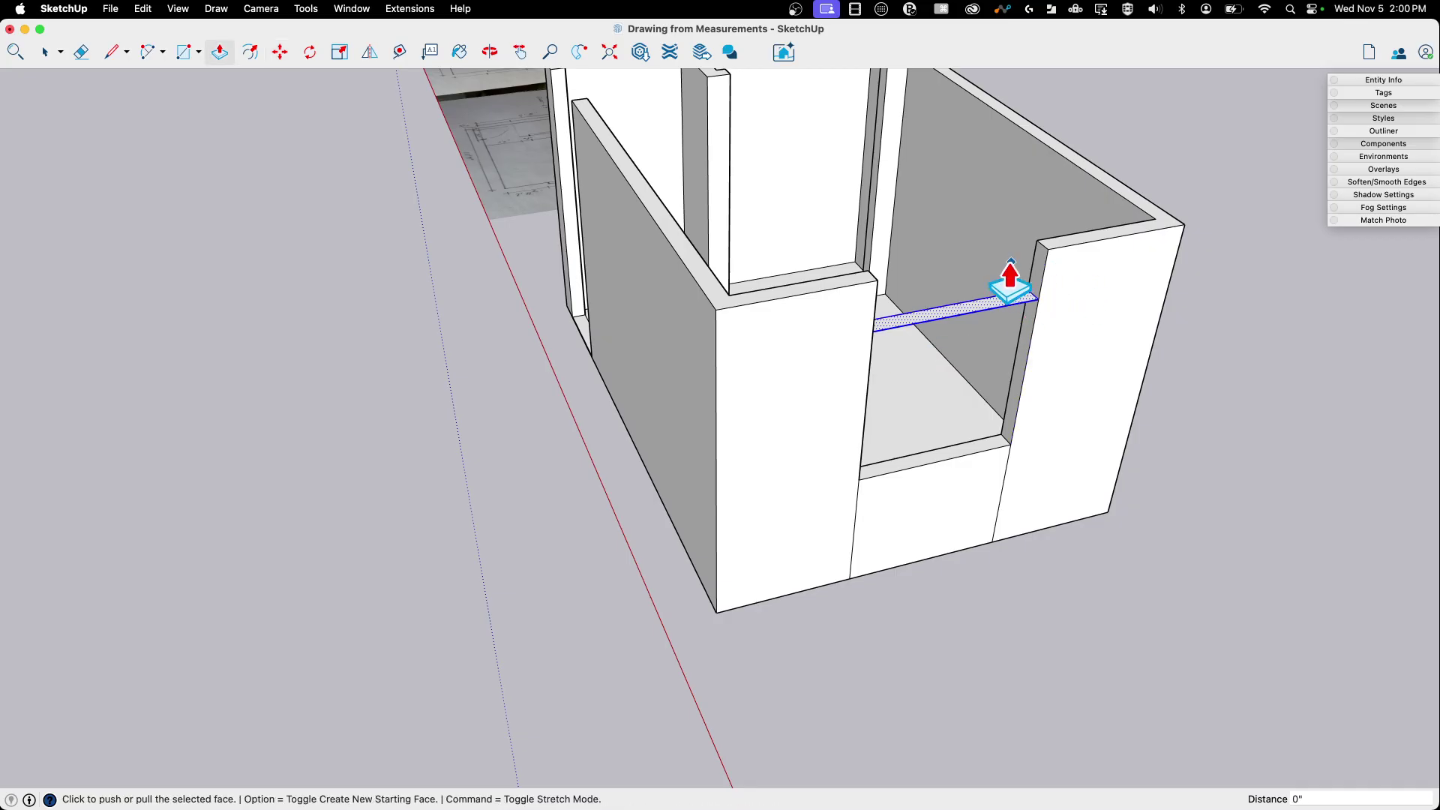
pyautogui.click(1031, 303)
pyautogui.click(1044, 258)
# Step: Erase the leftover edges above, below and around the window opening and on the wall tops
pyautogui.press('e')
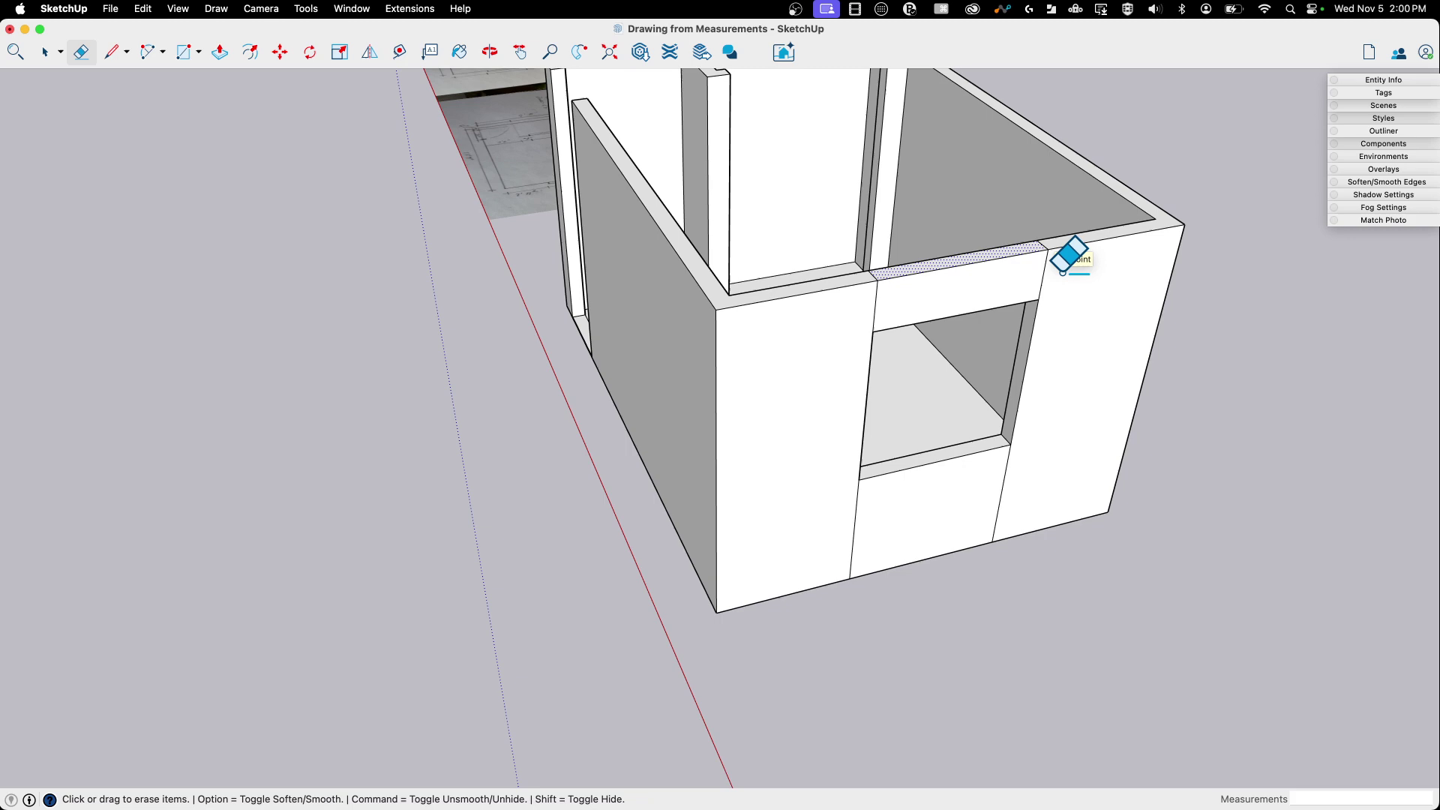
pyautogui.moveTo(1062, 272); pyautogui.dragTo(858, 289)
pyautogui.moveTo(818, 498)
pyautogui.mouseDown()
pyautogui.moveTo(991, 480)
pyautogui.moveTo(1142, 408)
pyautogui.mouseUp()
pyautogui.moveTo(1142, 408)
pyautogui.mouseDown(button='middle')
pyautogui.moveTo(1112, 312)
pyautogui.moveTo(472, 318)
pyautogui.mouseUp(button='middle')
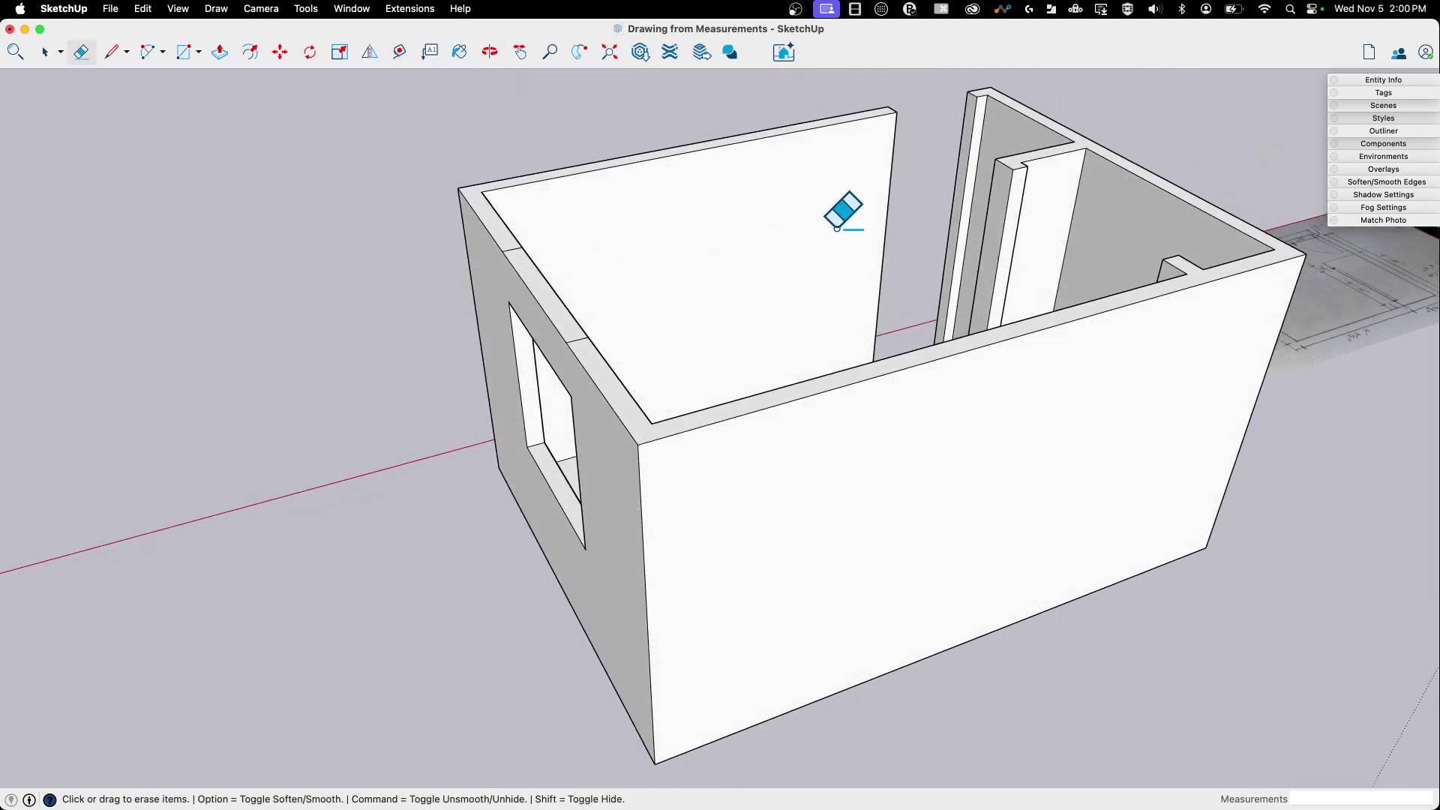
pyautogui.moveTo(506, 248); pyautogui.dragTo(578, 343)
pyautogui.moveTo(915, 225)
pyautogui.mouseDown(button='middle')
pyautogui.moveTo(258, 241)
pyautogui.moveTo(788, 331)
pyautogui.moveTo(638, 359)
pyautogui.mouseUp(button='middle')
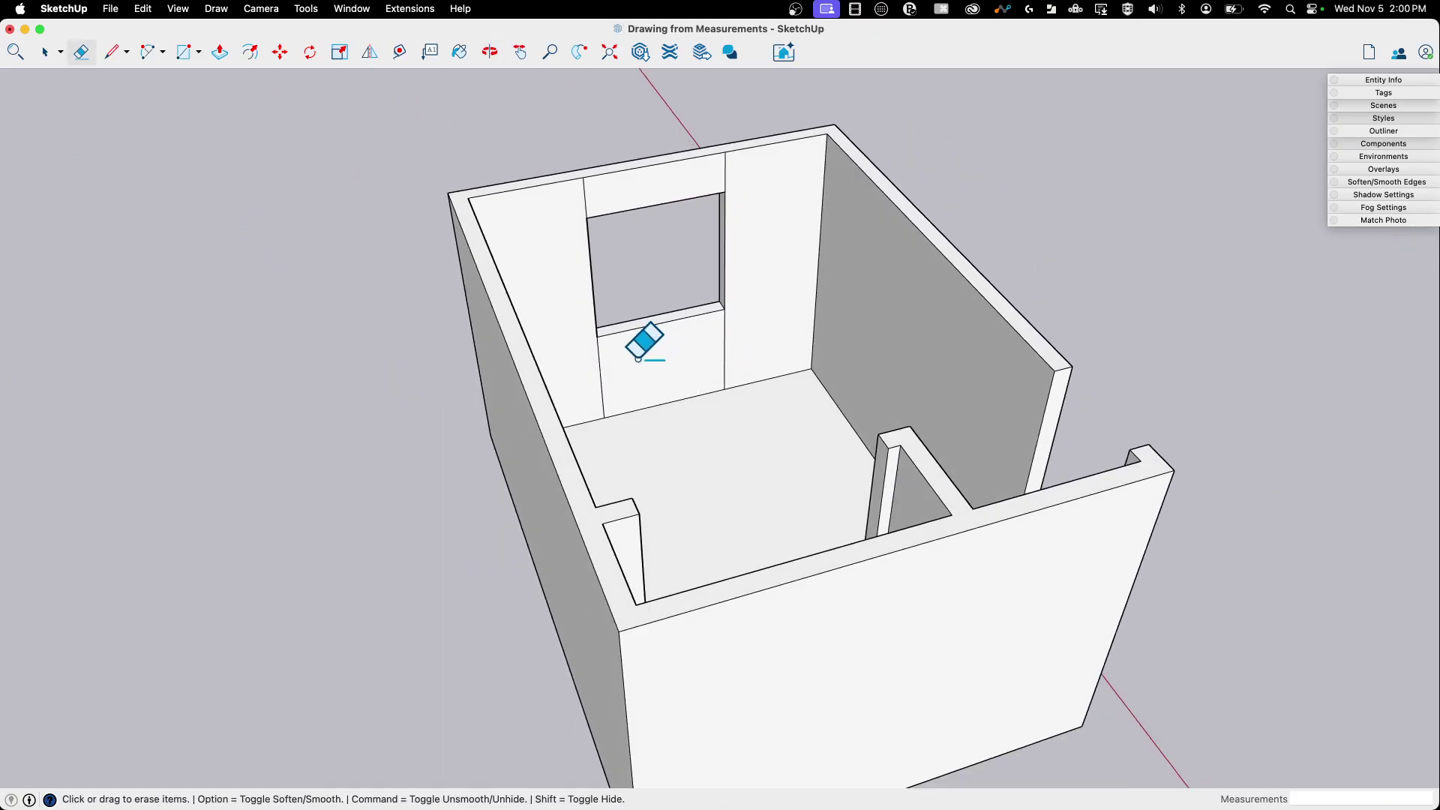
pyautogui.moveTo(639, 359)
pyautogui.mouseDown()
pyautogui.moveTo(584, 372)
pyautogui.moveTo(714, 354)
pyautogui.moveTo(761, 328)
pyautogui.moveTo(667, 180)
pyautogui.moveTo(557, 203)
pyautogui.mouseUp()
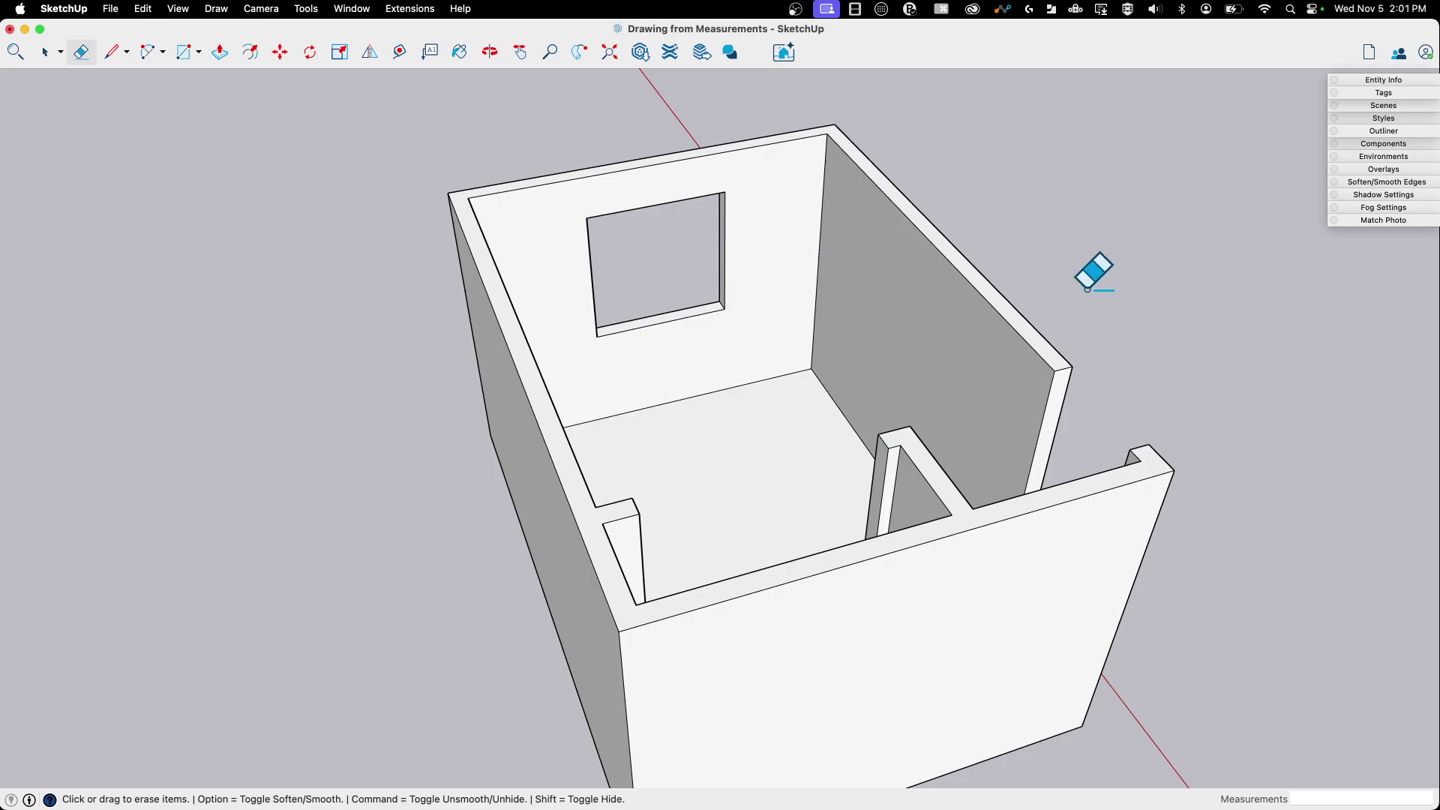
pyautogui.moveTo(1093, 271)
pyautogui.mouseDown(button='middle')
pyautogui.moveTo(440, 251)
pyautogui.moveTo(1000, 325)
pyautogui.moveTo(547, 418)
pyautogui.moveTo(1071, 461)
pyautogui.moveTo(1167, 340)
pyautogui.moveTo(1257, 443)
pyautogui.moveTo(1276, 375)
pyautogui.mouseUp(button='middle')
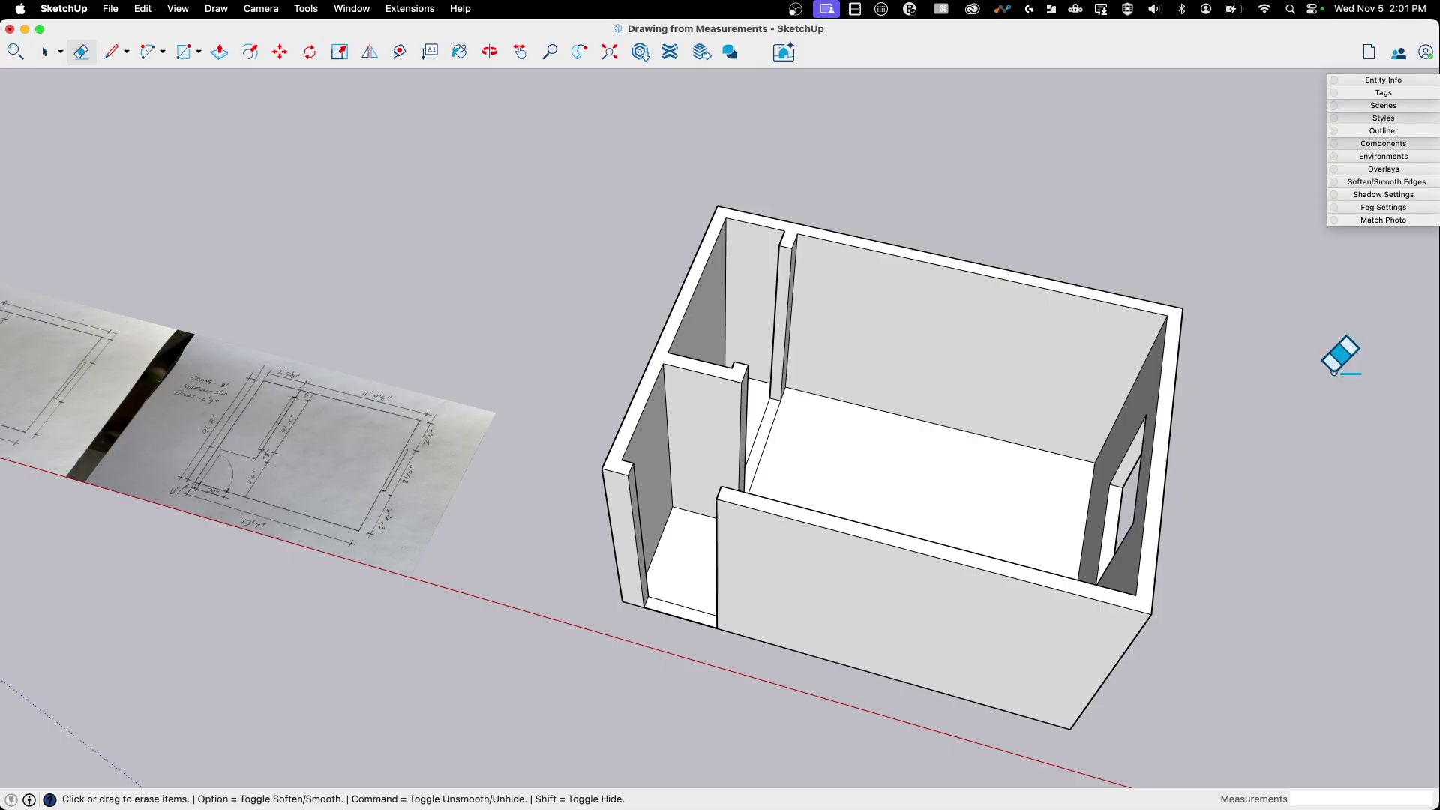
pyautogui.scroll(3, 112, 401)
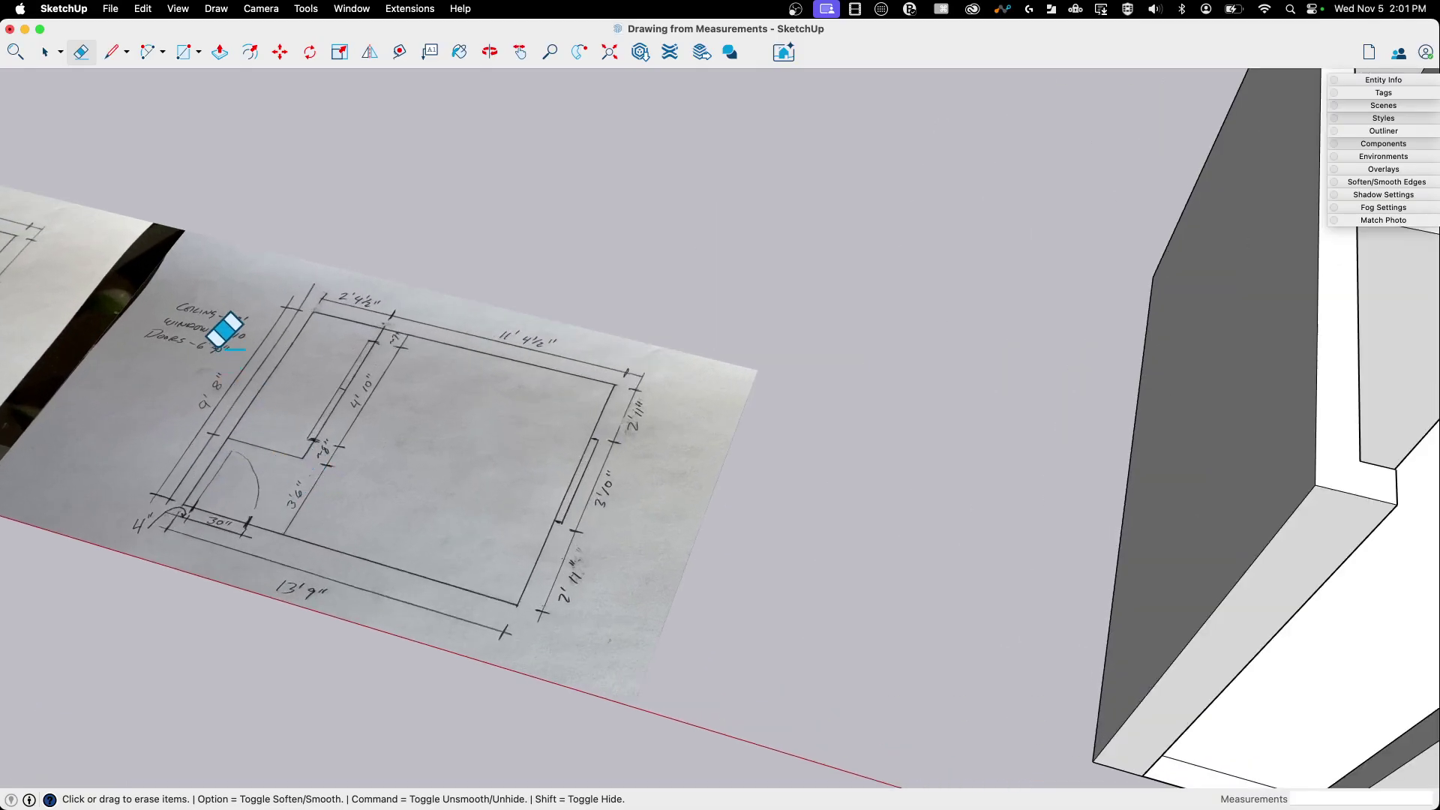
# Step: Copy the door and closet base strips up 6'9" and extrude the copies to the wall top
pyautogui.scroll(-3, 225, 322)
pyautogui.moveTo(727, 473)
pyautogui.mouseDown(button='middle')
pyautogui.moveTo(716, 520)
pyautogui.moveTo(701, 498)
pyautogui.mouseUp(button='middle')
pyautogui.press('space')
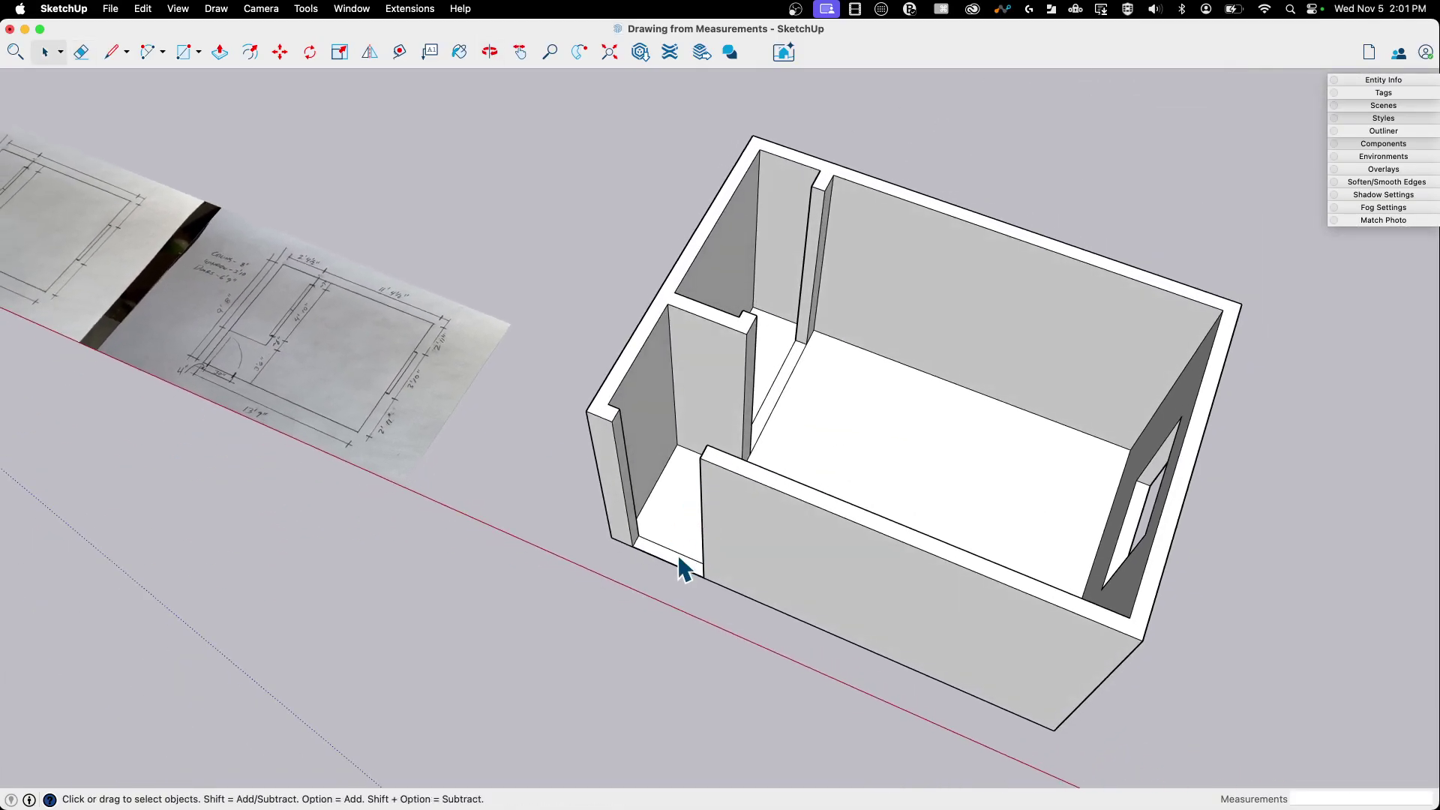
pyautogui.keyDown('shift'); pyautogui.click(768, 408); pyautogui.keyUp('shift')
pyautogui.press('m')
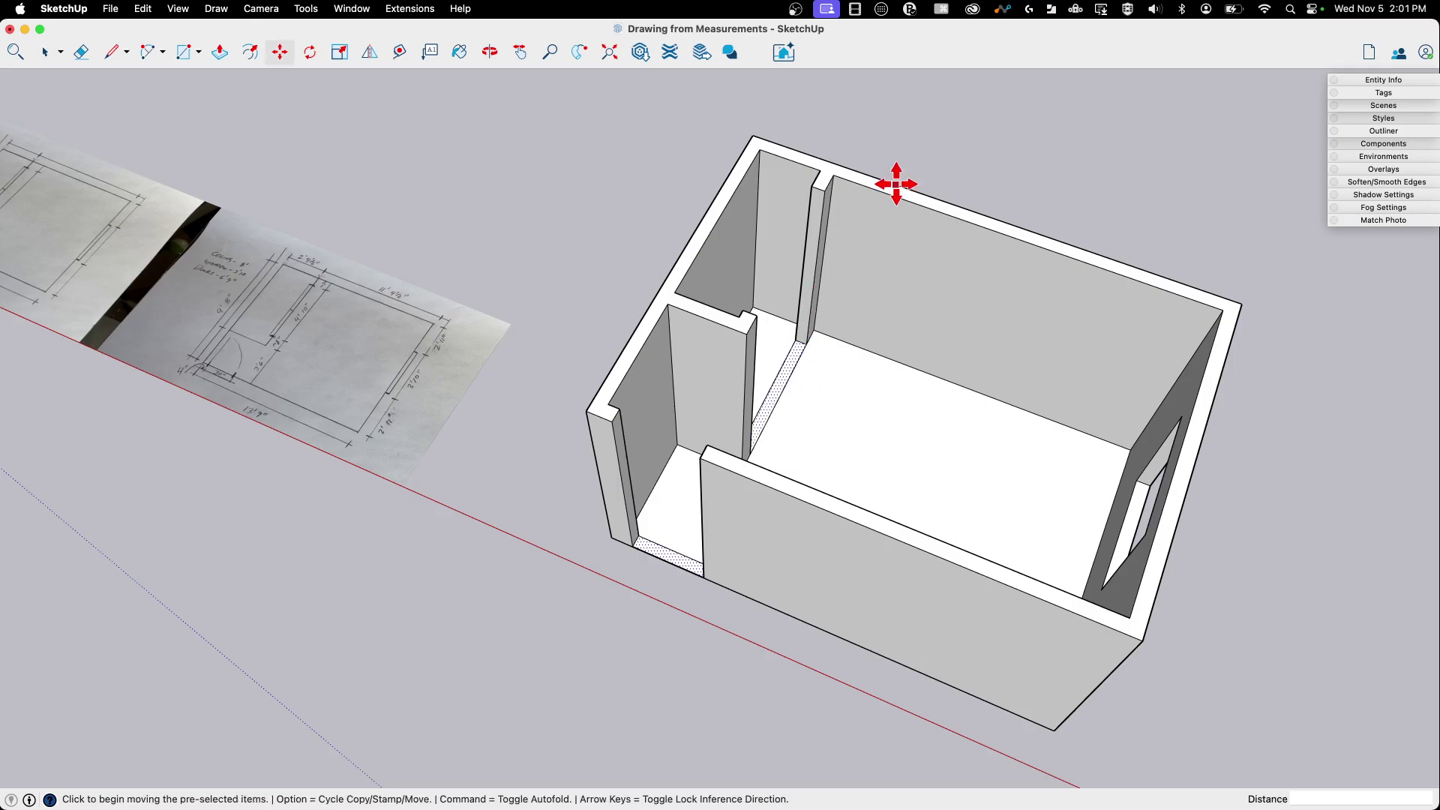
pyautogui.click(807, 350)
pyautogui.press('alt')
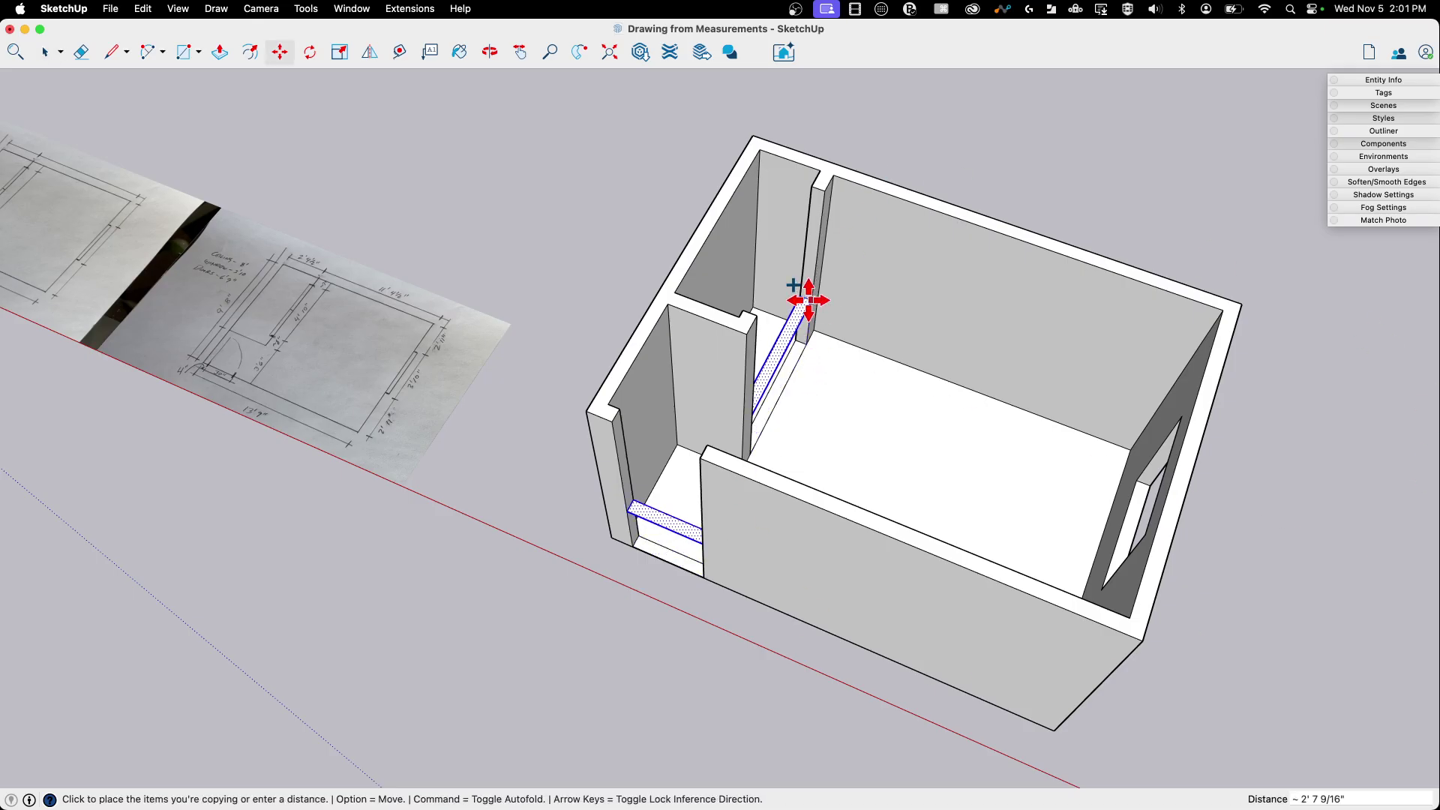
pyautogui.click(818, 237)
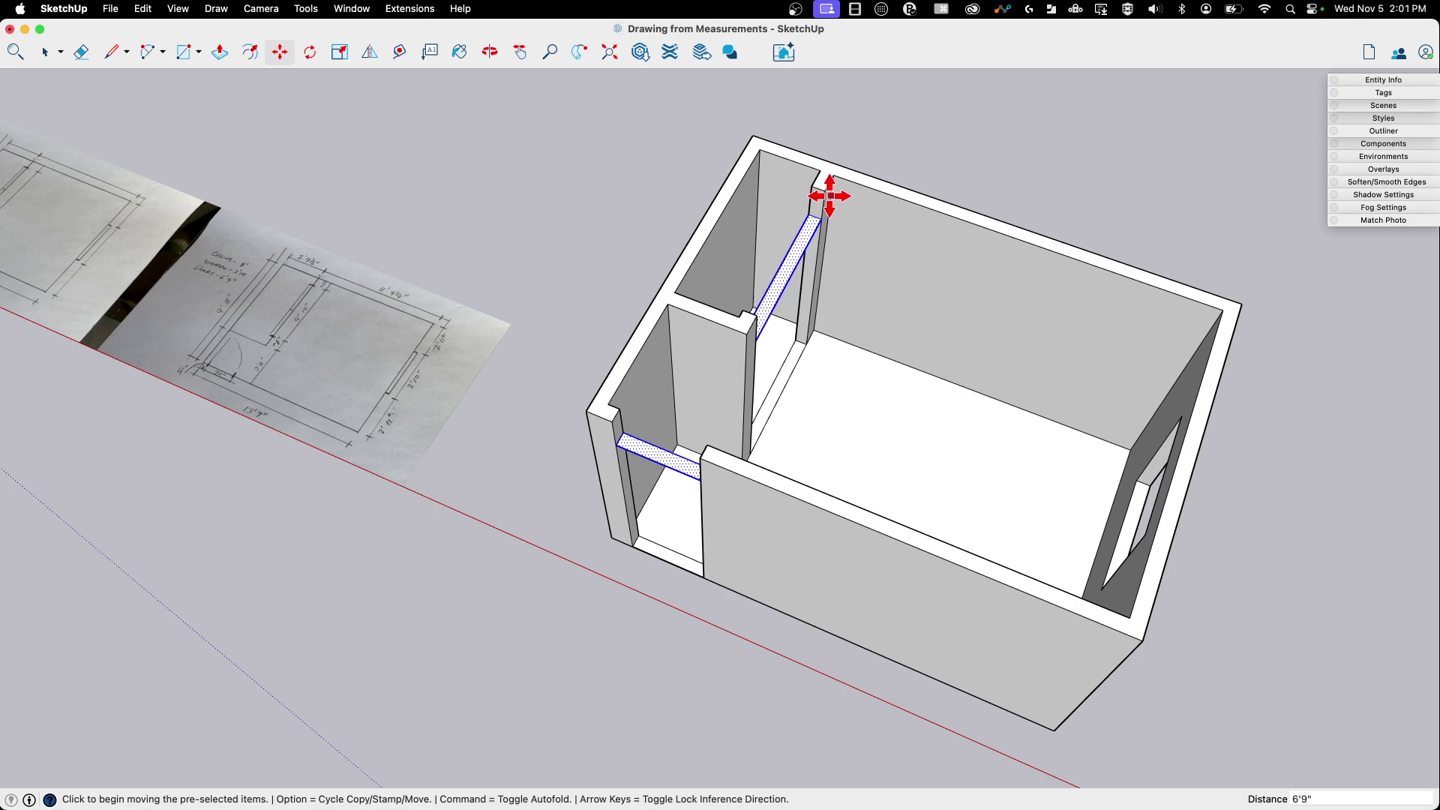
pyautogui.press('p')
pyautogui.click(814, 232)
pyautogui.click(822, 210)
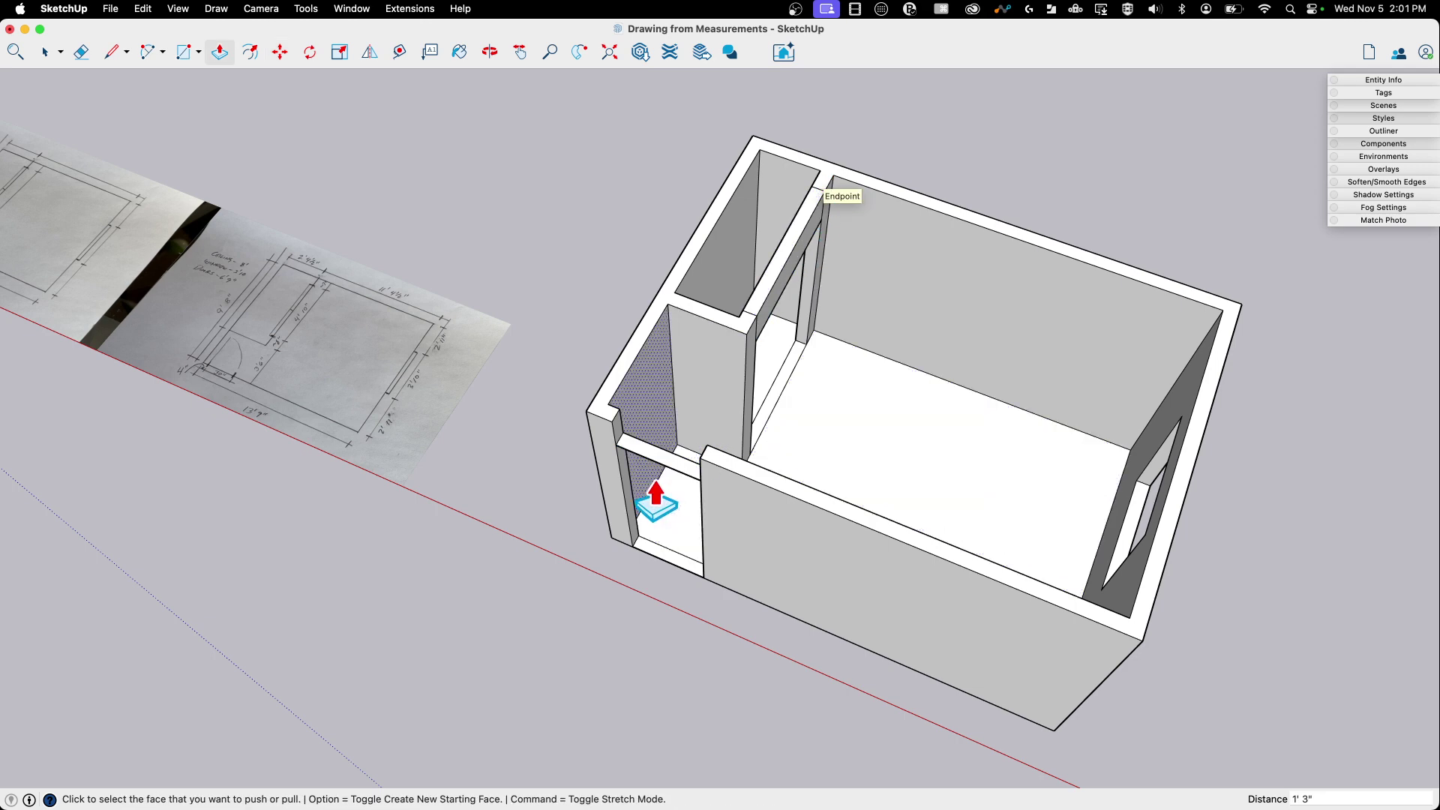
pyautogui.press('e')
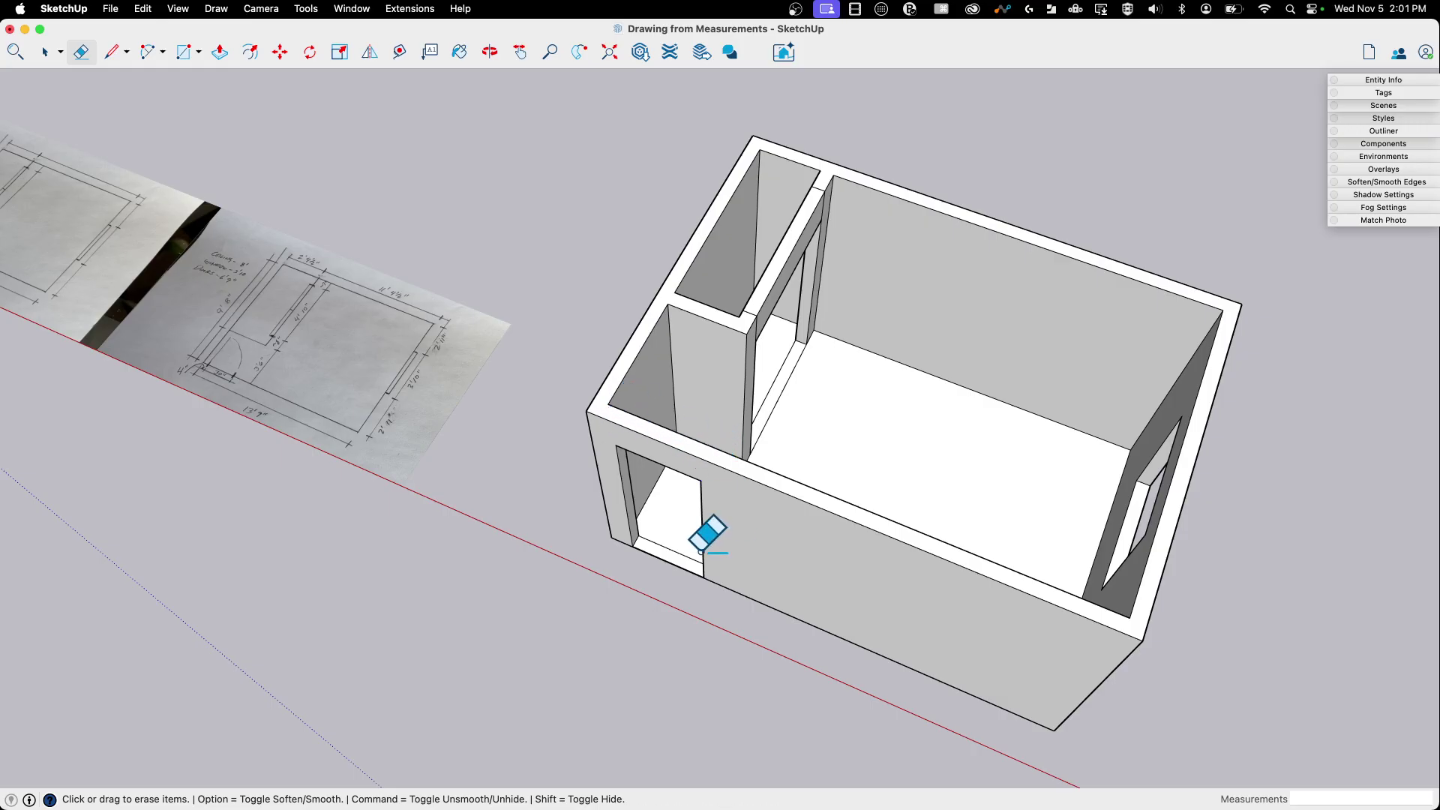
pyautogui.moveTo(942, 345)
pyautogui.mouseDown(button='middle')
pyautogui.moveTo(701, 439)
pyautogui.moveTo(330, 327)
pyautogui.mouseUp(button='middle')
pyautogui.scroll(5, 810, 363)
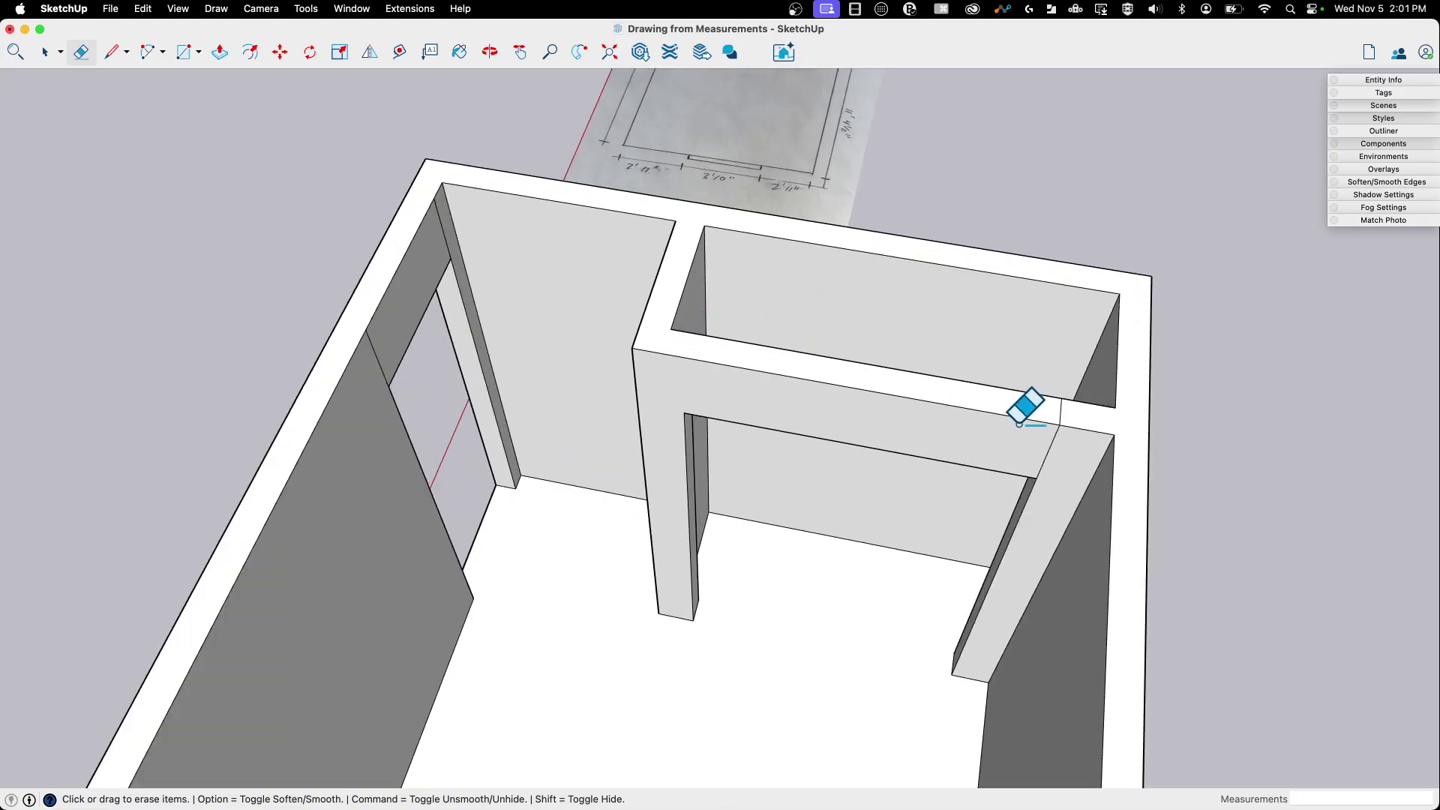
pyautogui.moveTo(1016, 425); pyautogui.dragTo(1068, 437)
pyautogui.moveTo(1237, 408)
pyautogui.mouseDown(button='middle')
pyautogui.moveTo(290, 418)
pyautogui.moveTo(643, 379)
pyautogui.moveTo(353, 408)
pyautogui.mouseUp(button='middle')
pyautogui.moveTo(354, 409); pyautogui.dragTo(337, 402)
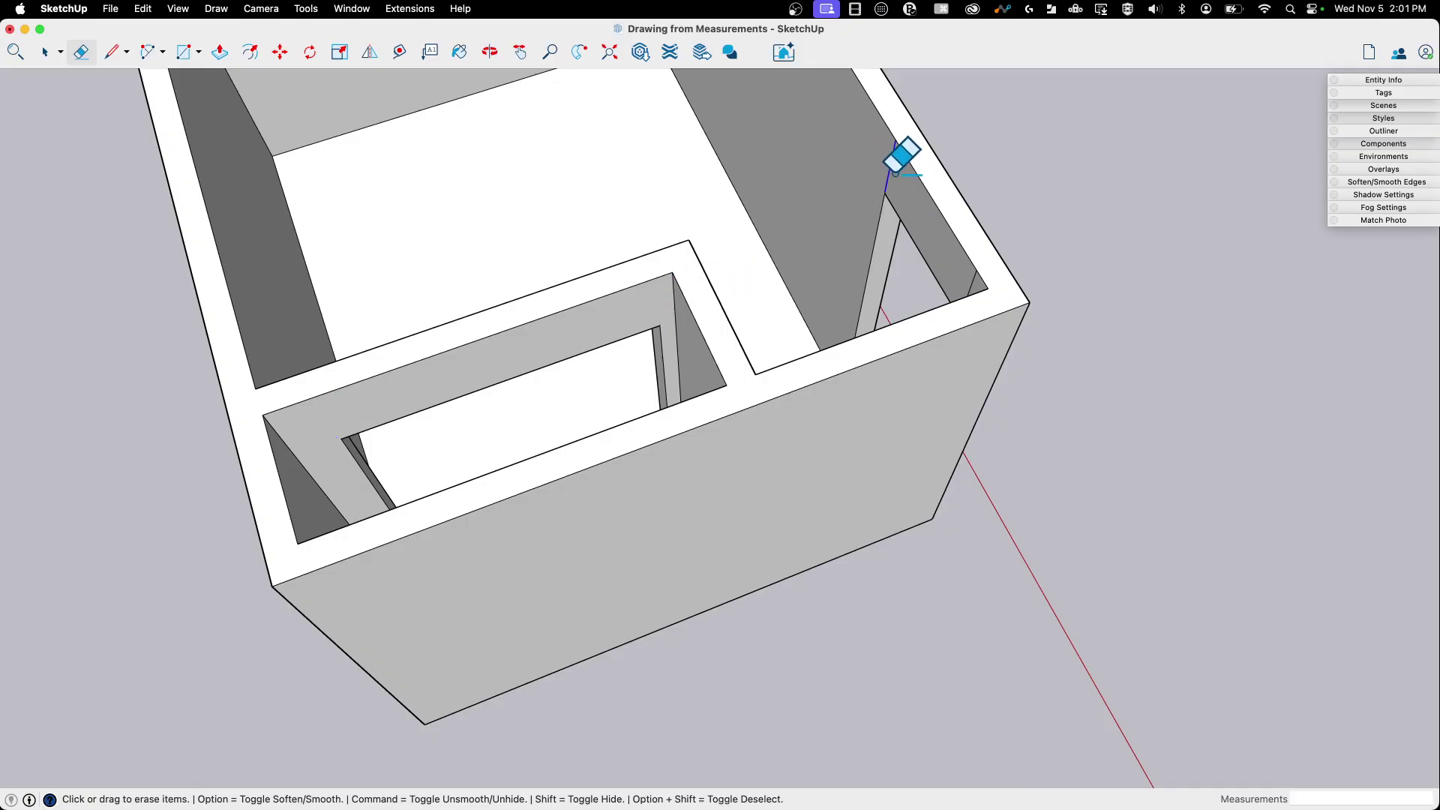
pyautogui.moveTo(900, 152); pyautogui.dragTo(739, 83, button='middle')
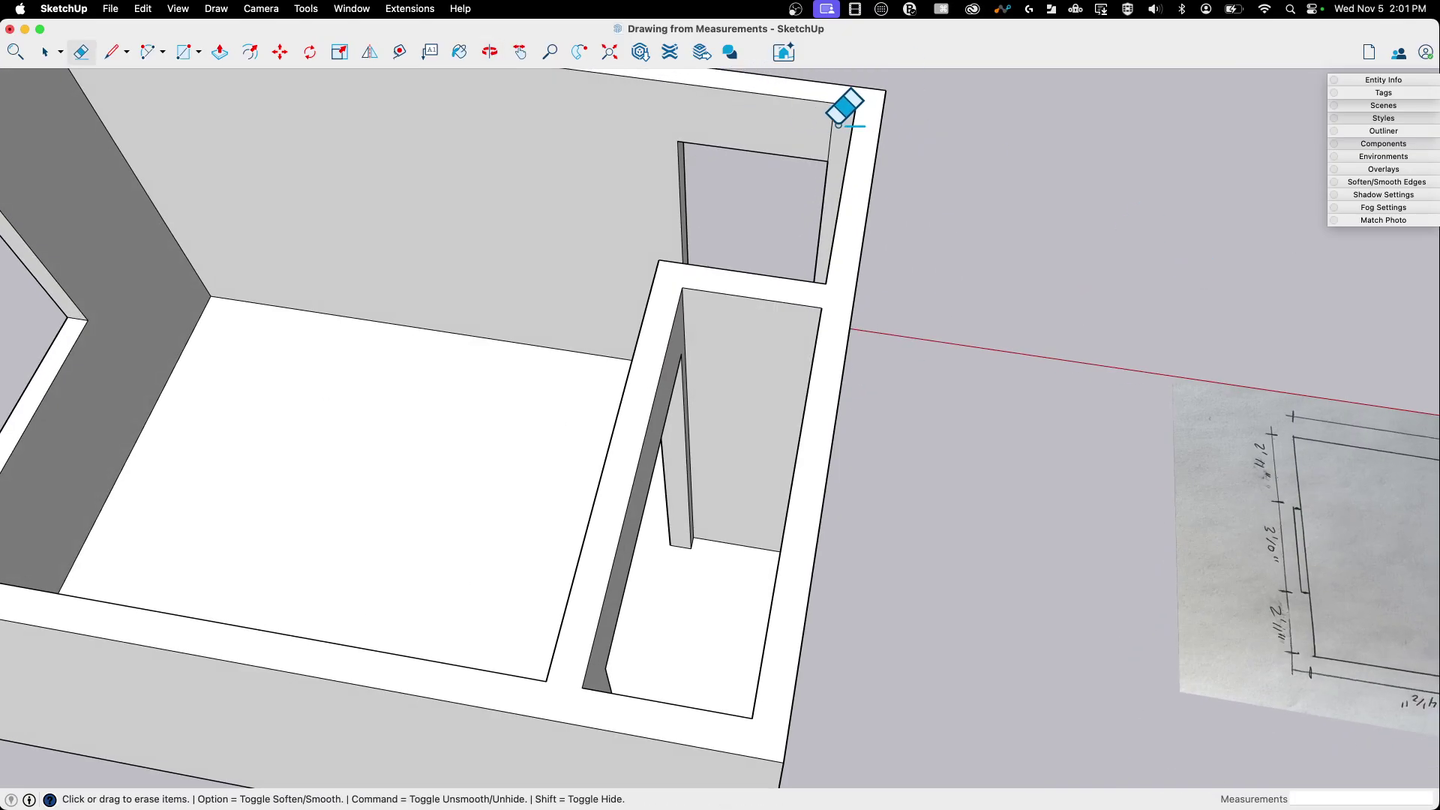
pyautogui.scroll(-5, 883, 150)
pyautogui.moveTo(408, 334); pyautogui.dragTo(1062, 280, button='middle')
pyautogui.moveTo(549, 445); pyautogui.dragTo(261, 291, button='middle')
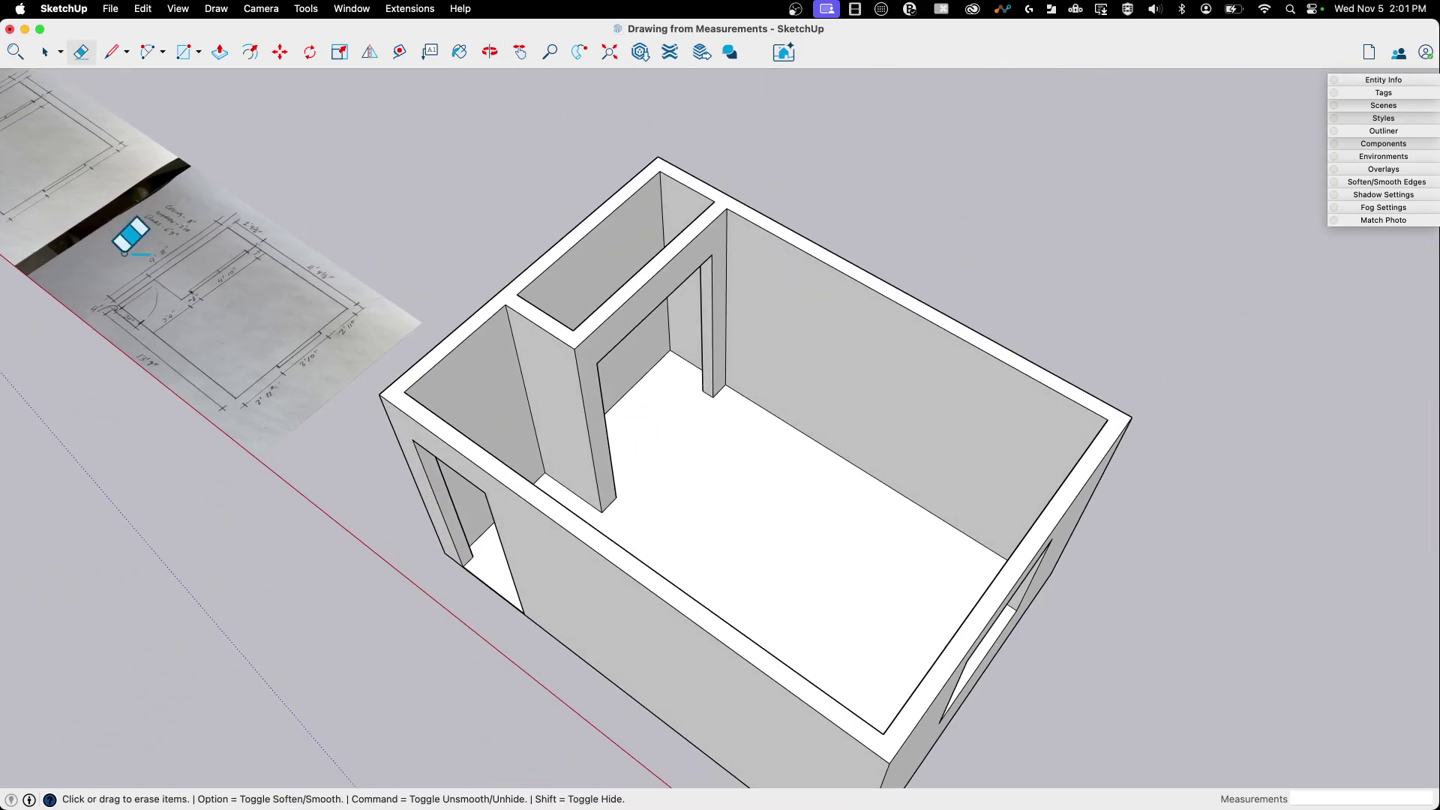
pyautogui.scroll(-3, 855, 551)
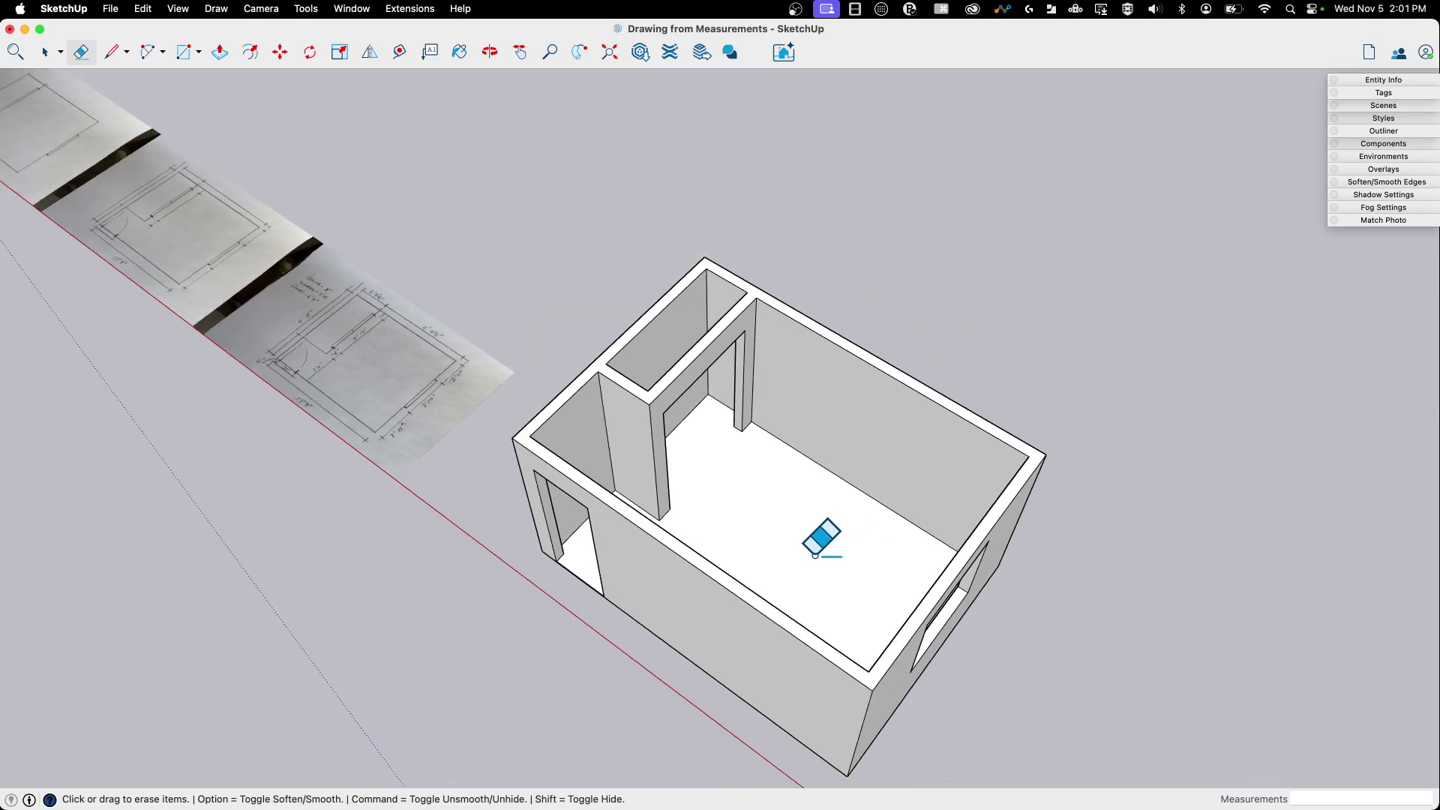
pyautogui.scroll(3, 825, 685)
pyautogui.moveTo(630, 553)
pyautogui.mouseDown(button='middle')
pyautogui.moveTo(1231, 577)
pyautogui.moveTo(1125, 312)
pyautogui.moveTo(408, 216)
pyautogui.moveTo(379, 470)
pyautogui.moveTo(679, 564)
pyautogui.moveTo(611, 187)
pyautogui.mouseUp(button='middle')
pyautogui.press('e')
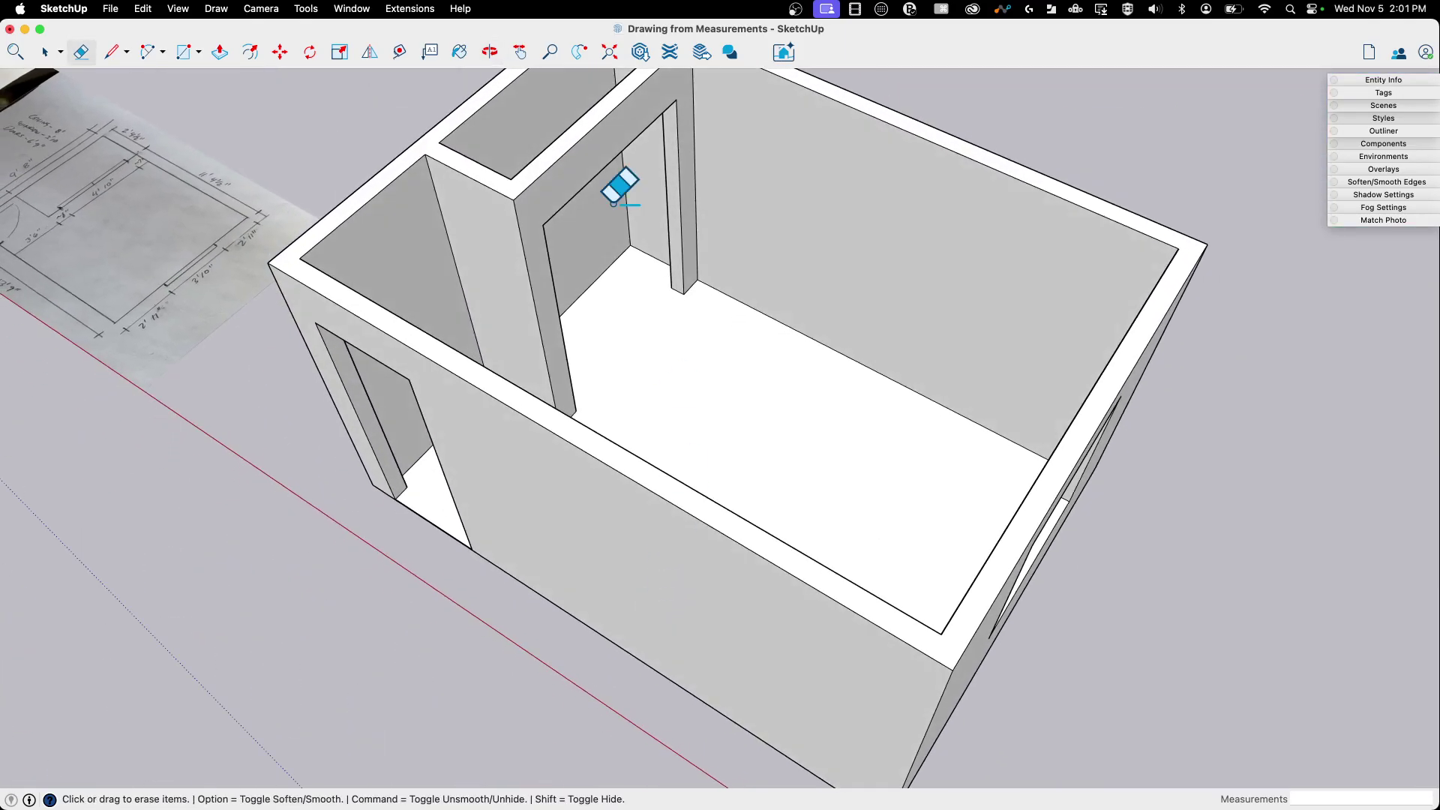
pyautogui.moveTo(627, 290); pyautogui.dragTo(649, 252, button='middle')
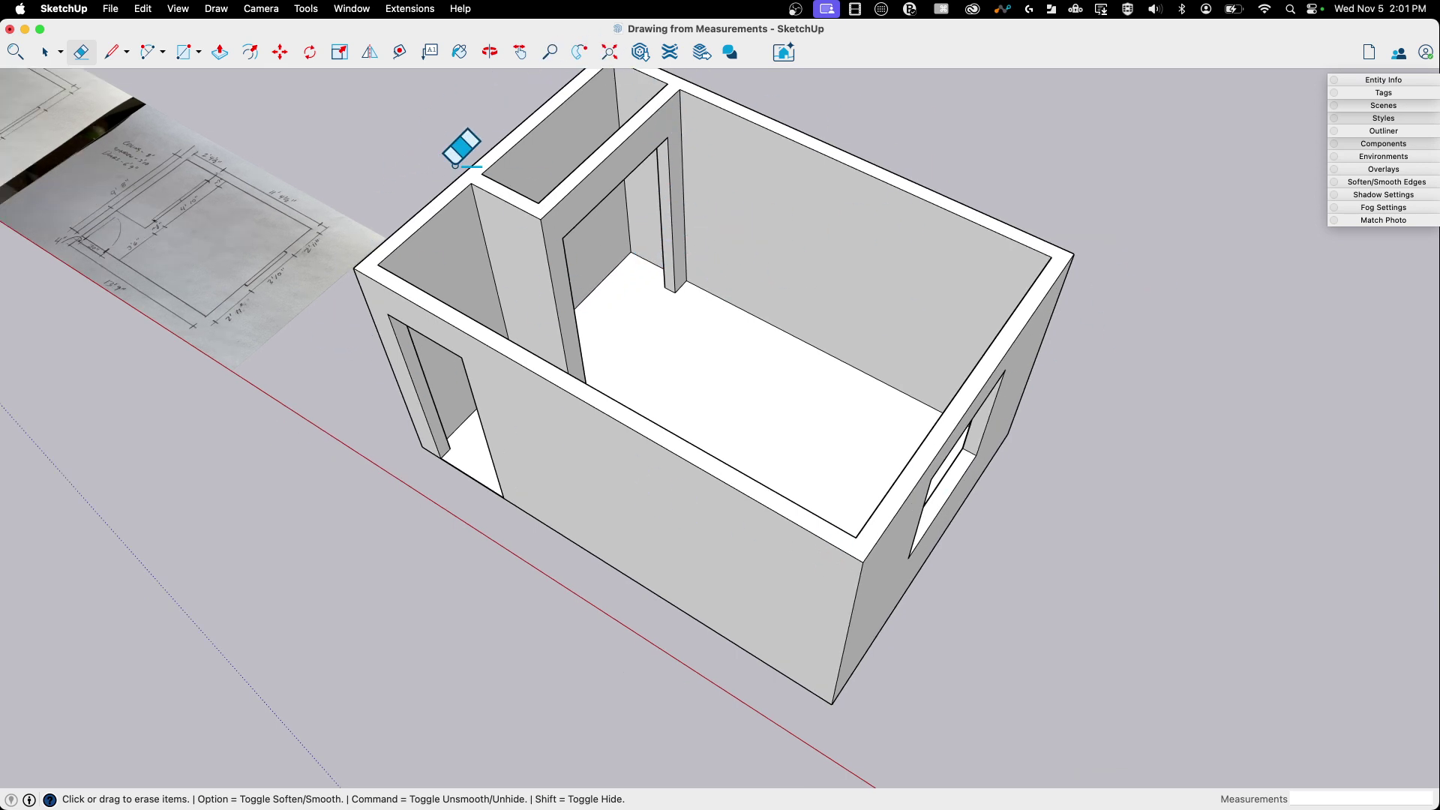
pyautogui.scroll(-2, 519, 257)
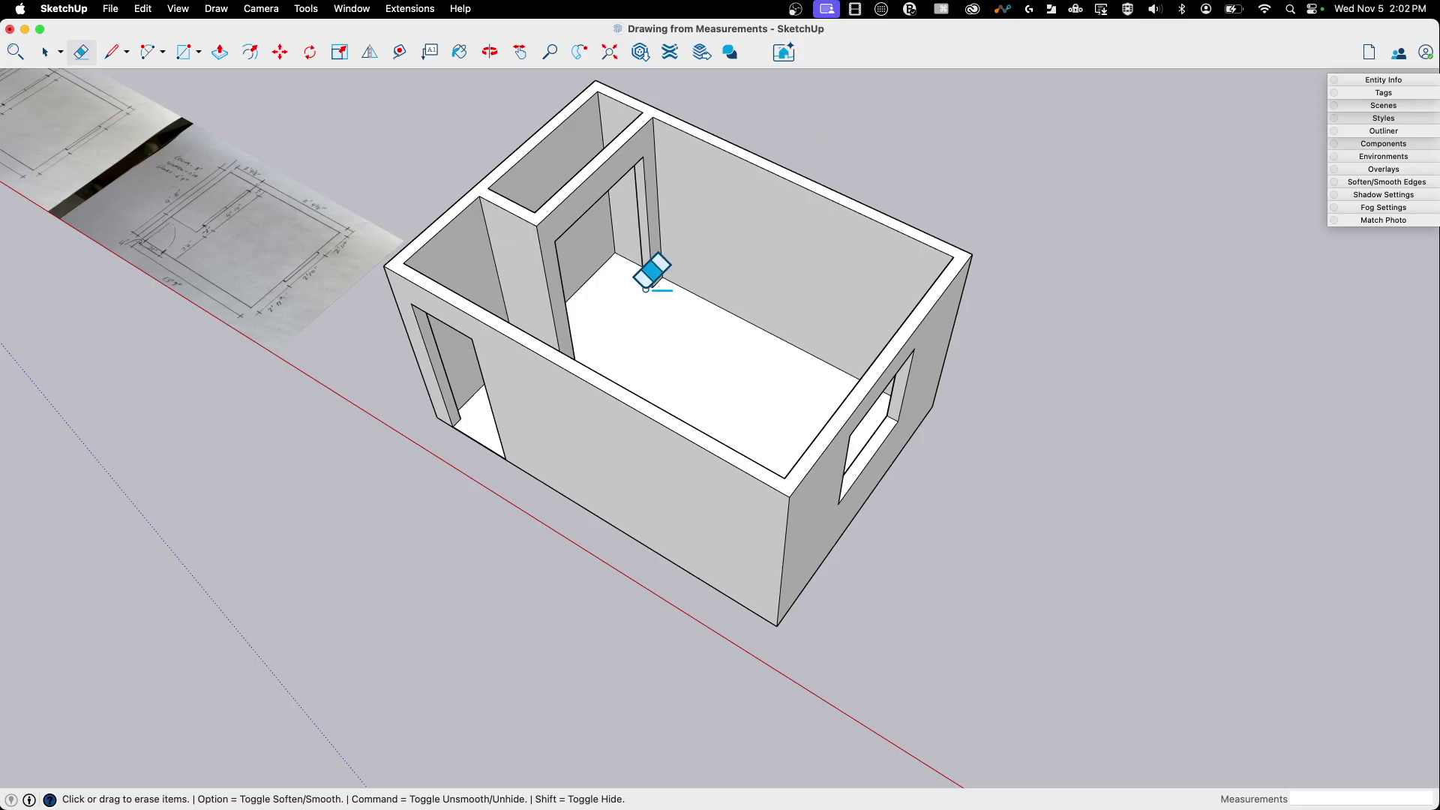
pyautogui.scroll(-2, 1031, 350)
pyautogui.scroll(2, 799, 387)
pyautogui.moveTo(799, 387); pyautogui.dragTo(543, 300, button='middle')
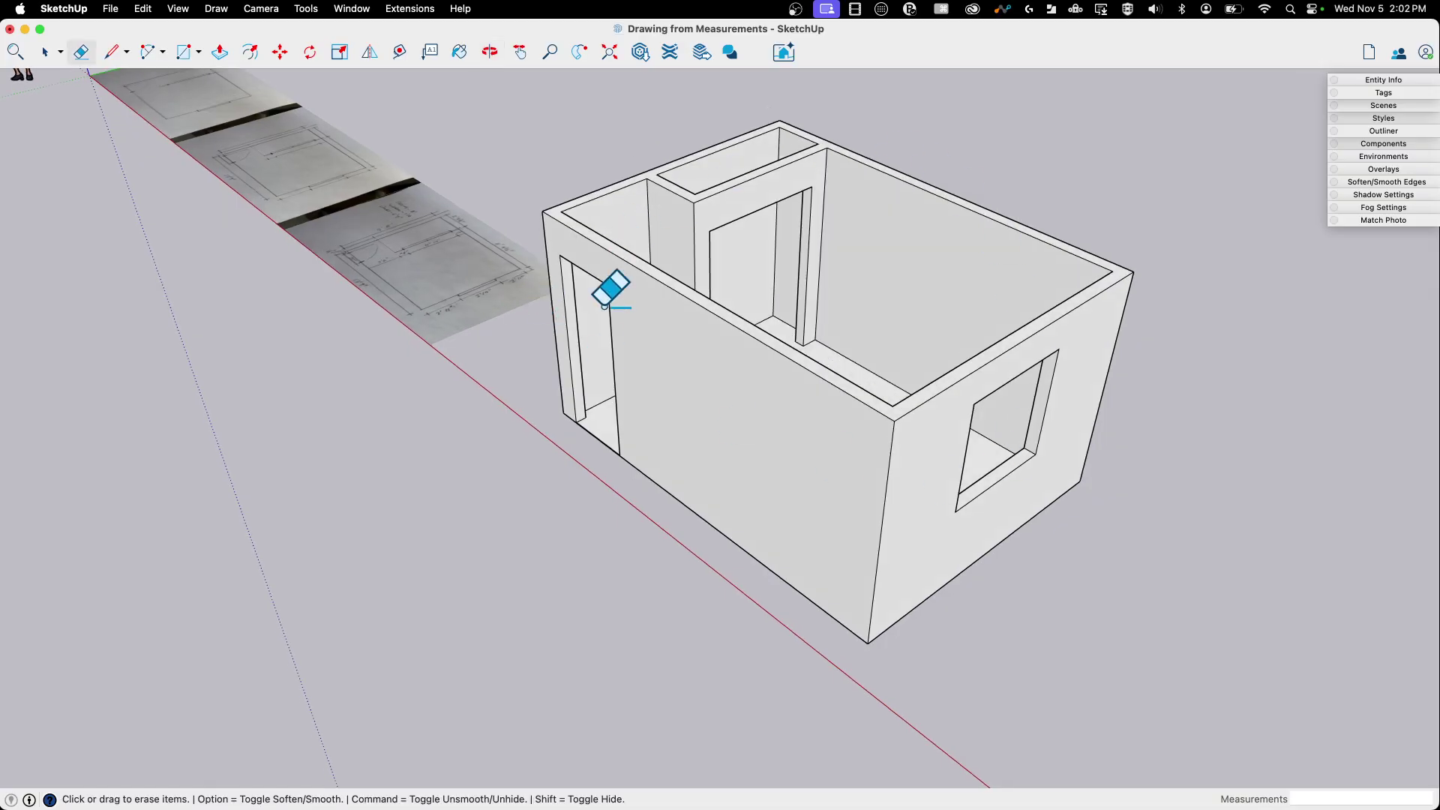
pyautogui.scroll(6, 343, 285)
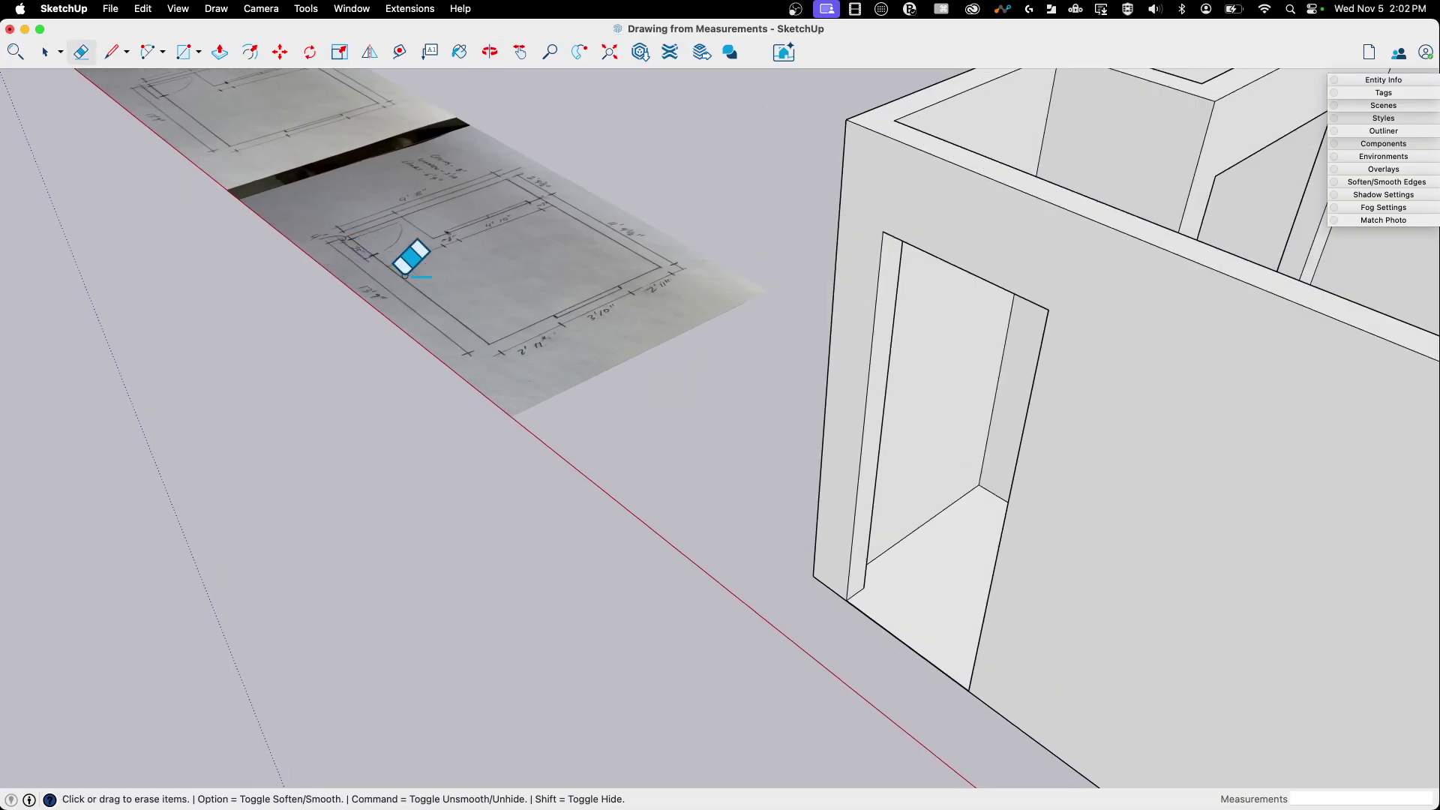
pyautogui.moveTo(642, 327); pyautogui.dragTo(775, 347, button='middle')
pyautogui.scroll(-2, 858, 296)
pyautogui.scroll(2, 668, 260)
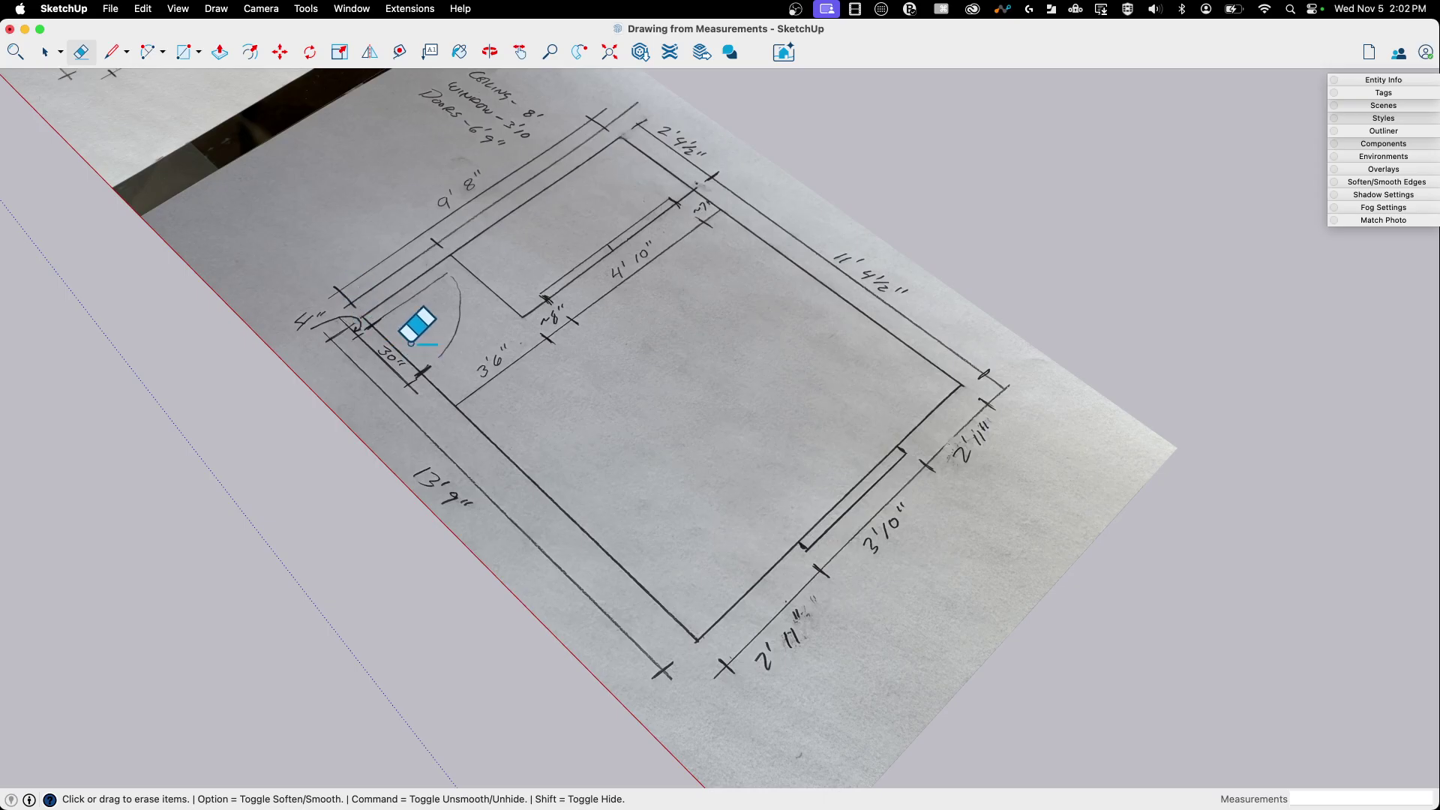
pyautogui.scroll(-5, 412, 225)
pyautogui.moveTo(900, 563); pyautogui.dragTo(938, 525, button='middle')
pyautogui.scroll(2, 909, 446)
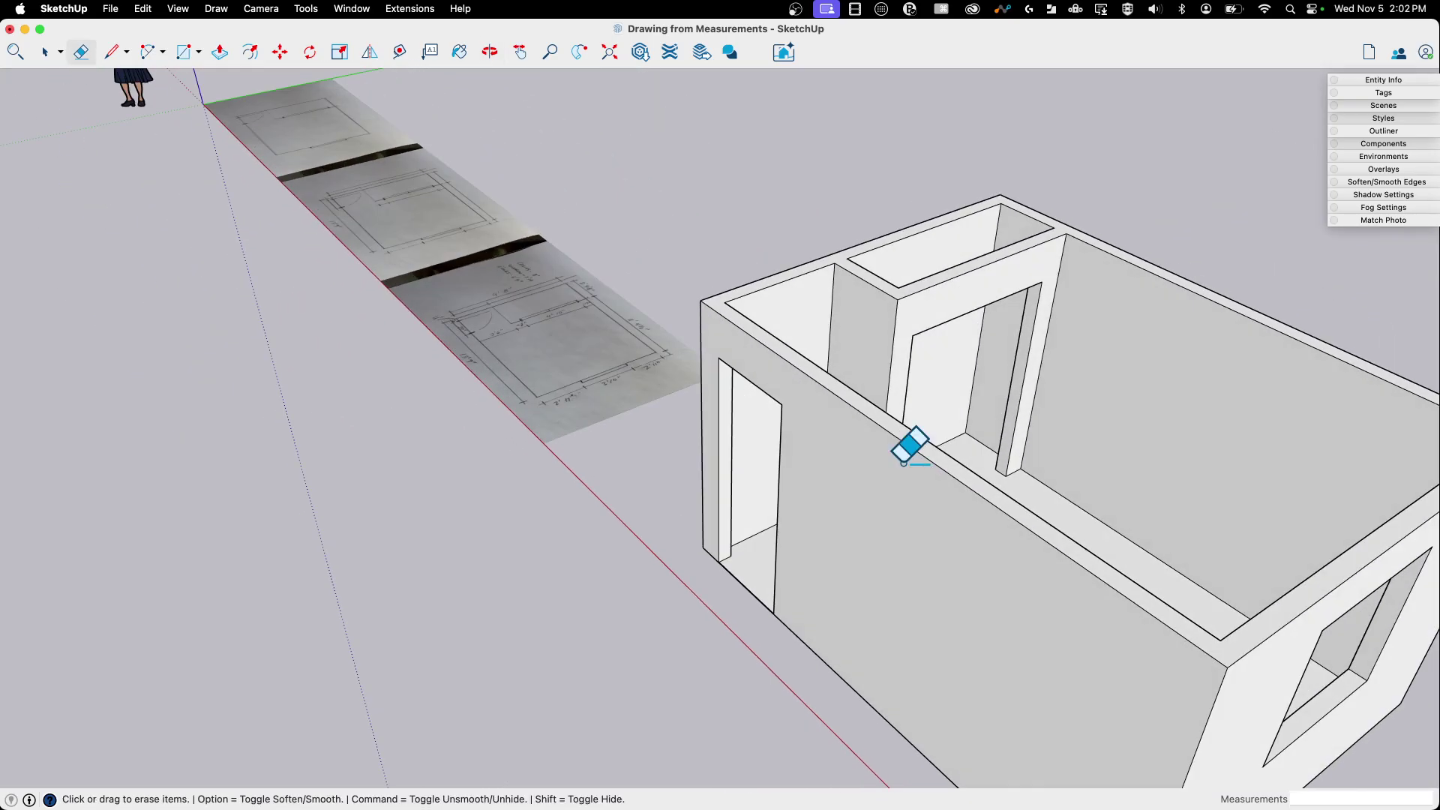
pyautogui.scroll(-2, 490, 232)
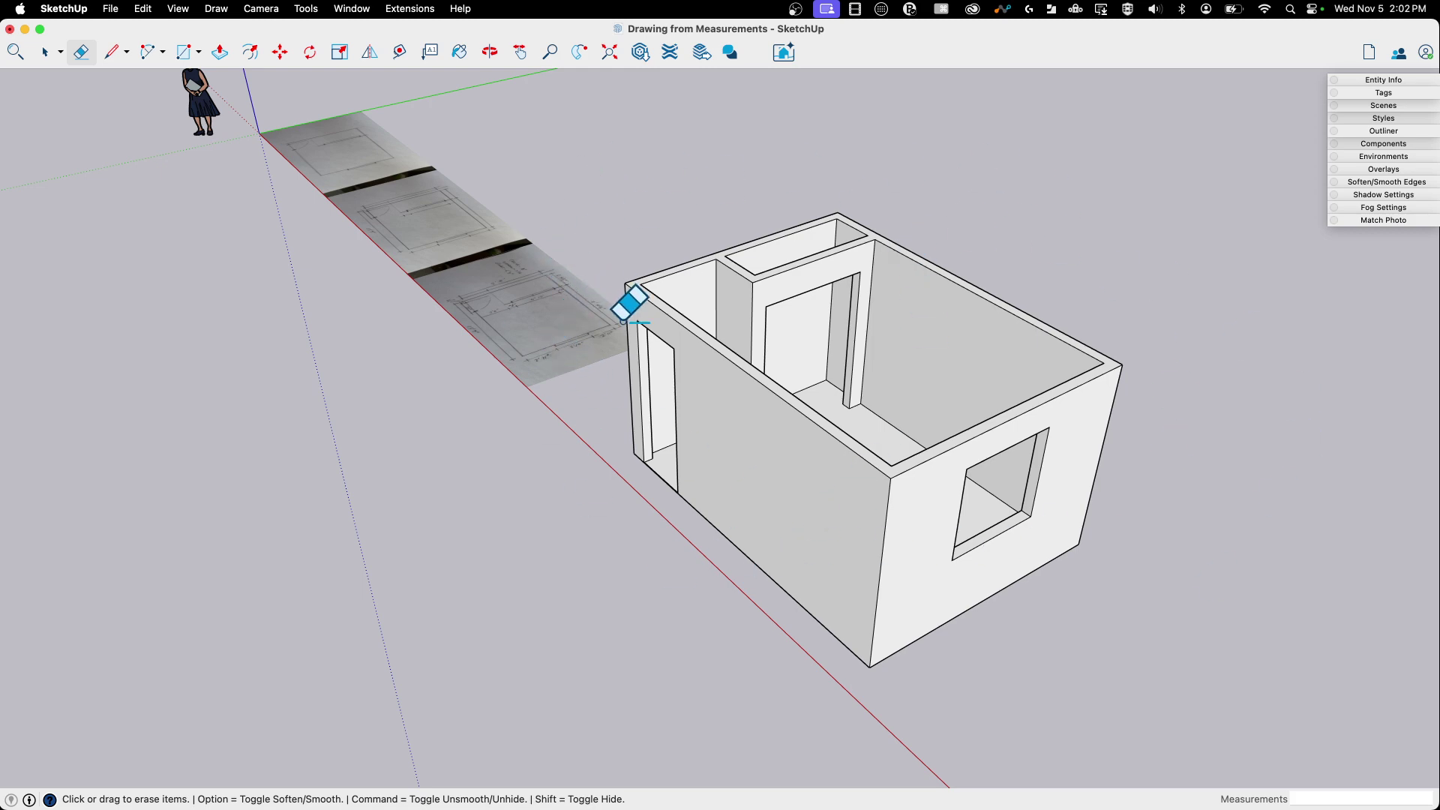
pyautogui.moveTo(628, 304); pyautogui.dragTo(694, 418, button='middle')
pyautogui.scroll(5, 435, 300)
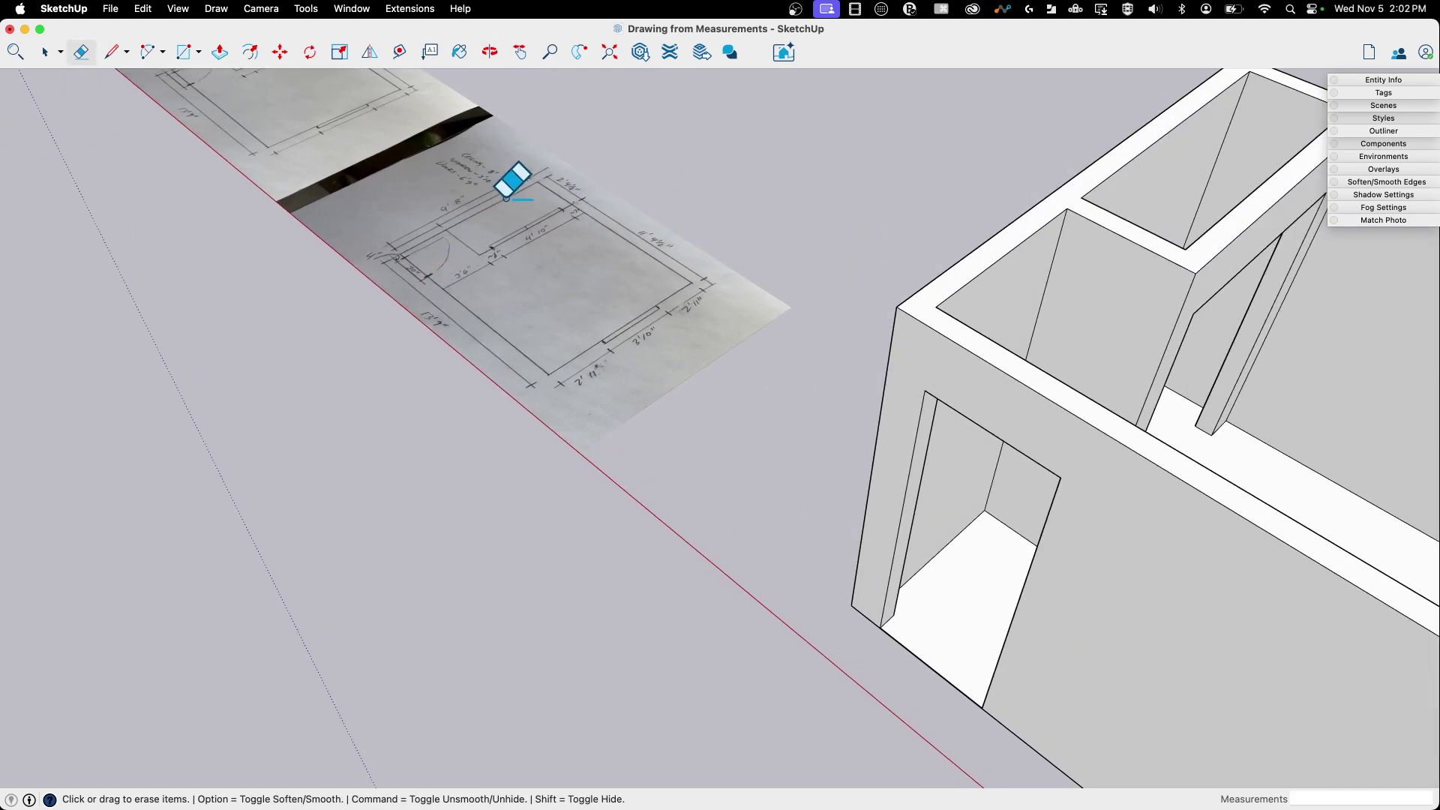
pyautogui.scroll(10, 518, 188)
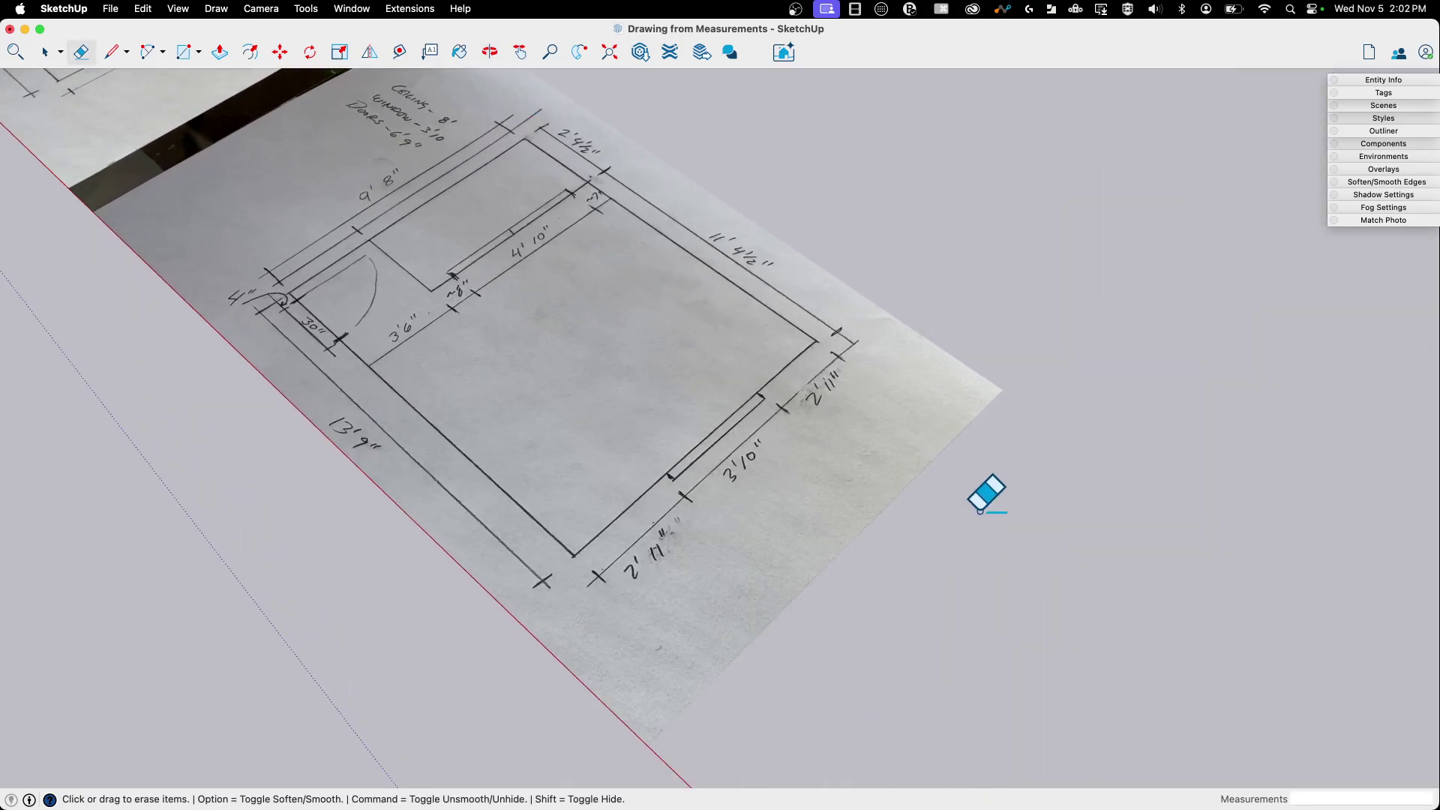
pyautogui.scroll(-10, 981, 510)
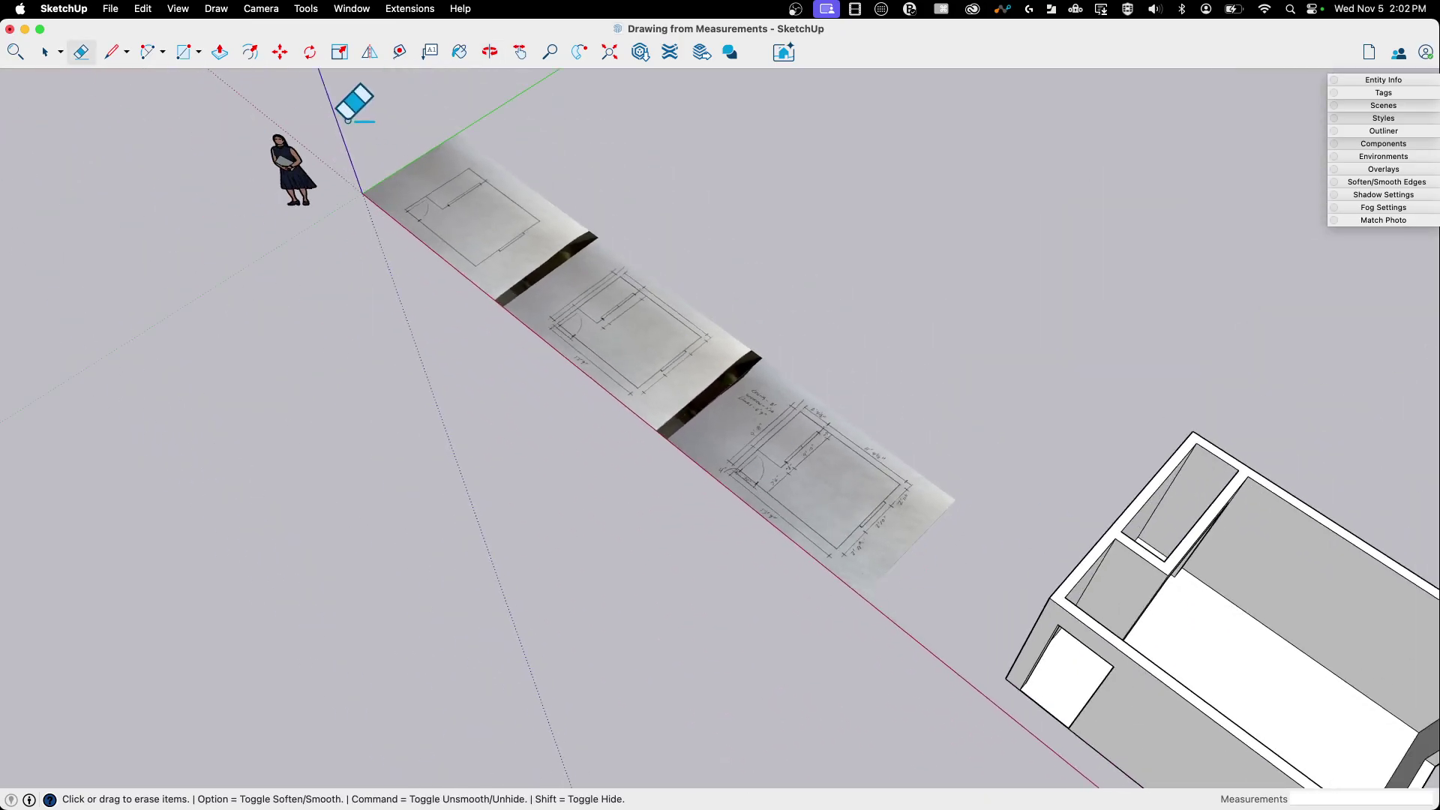
pyautogui.scroll(3, 492, 243)
pyautogui.moveTo(492, 243)
pyautogui.mouseDown(button='middle')
pyautogui.moveTo(578, 324)
pyautogui.moveTo(816, 398)
pyautogui.moveTo(573, 347)
pyautogui.mouseUp(button='middle')
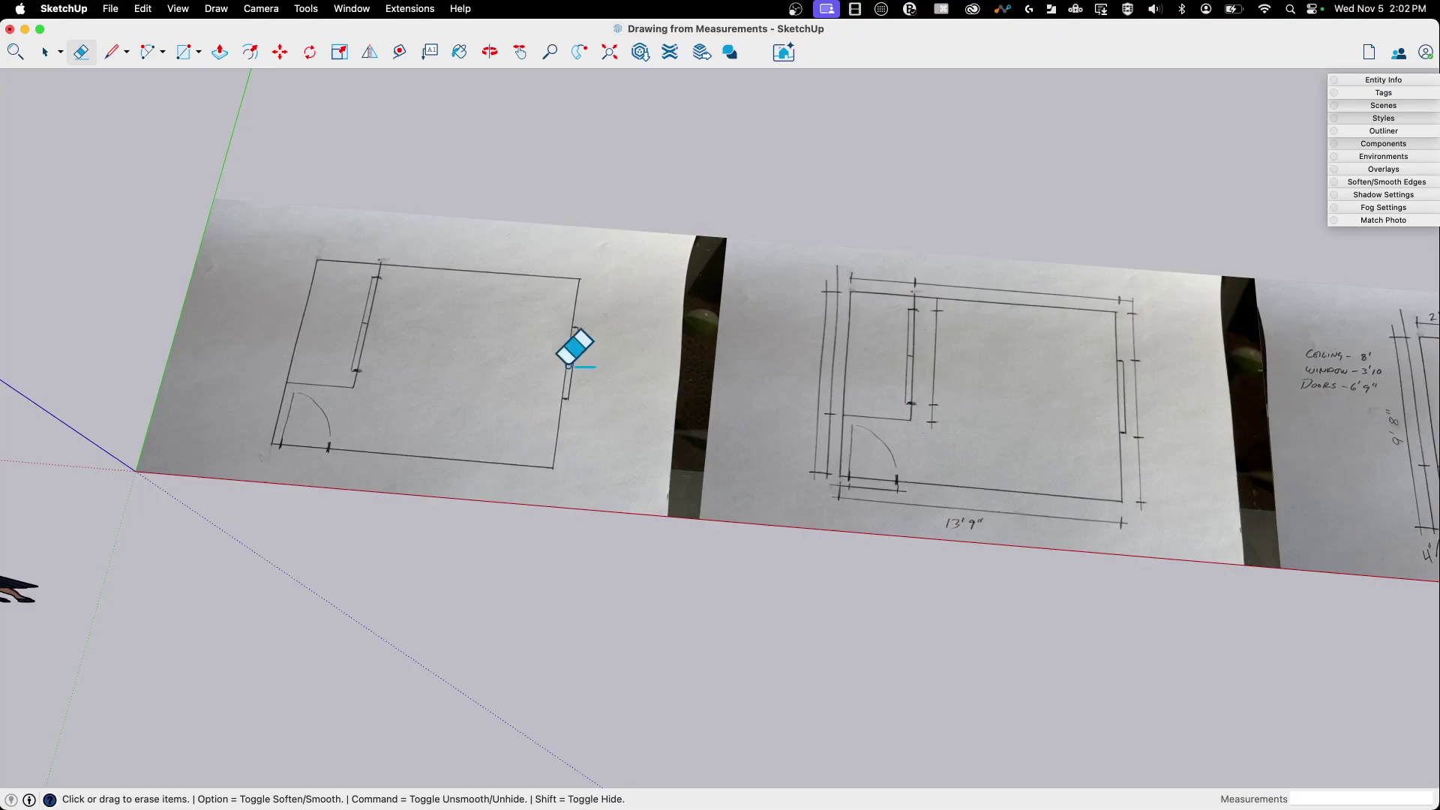
pyautogui.scroll(4, 231, 354)
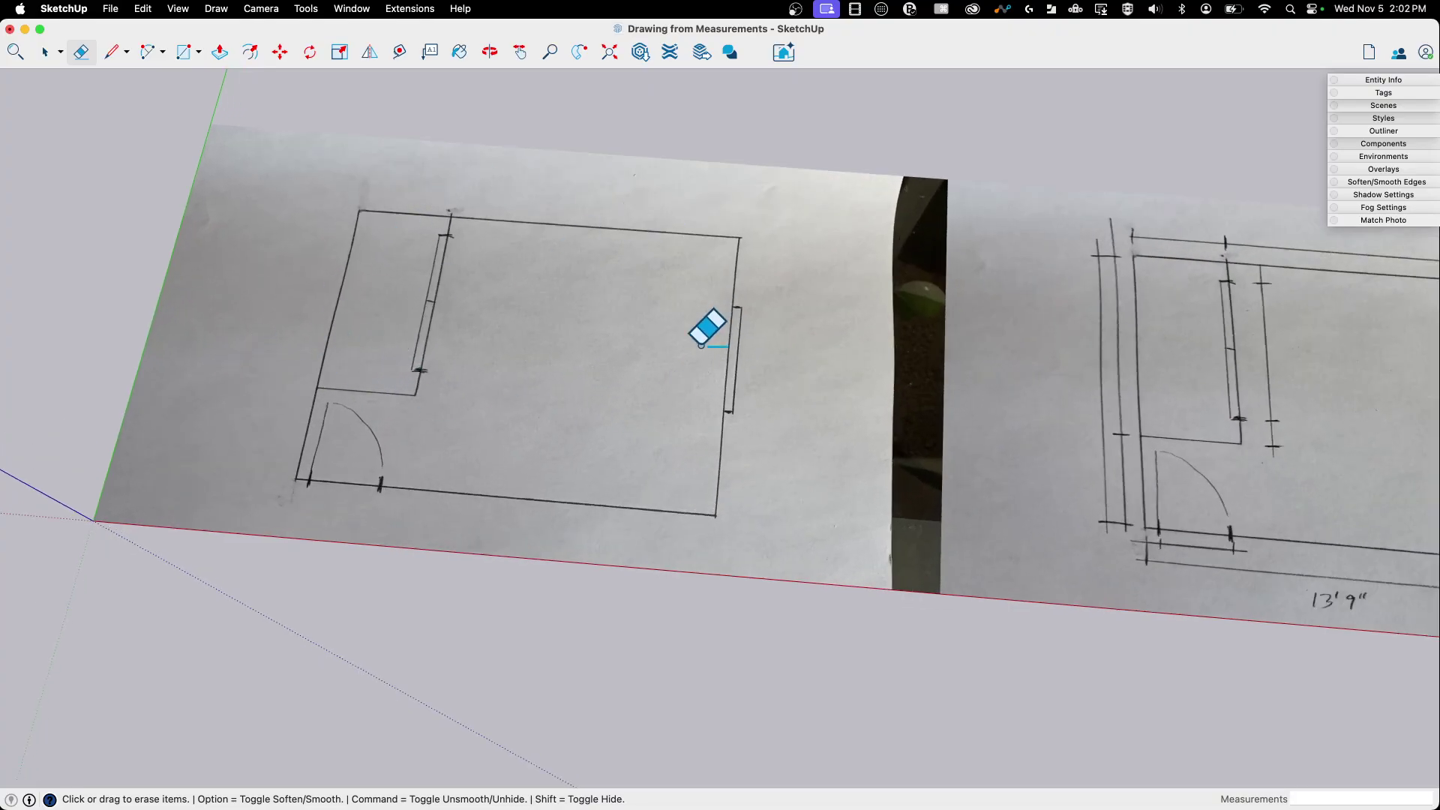
pyautogui.scroll(-3, 217, 330)
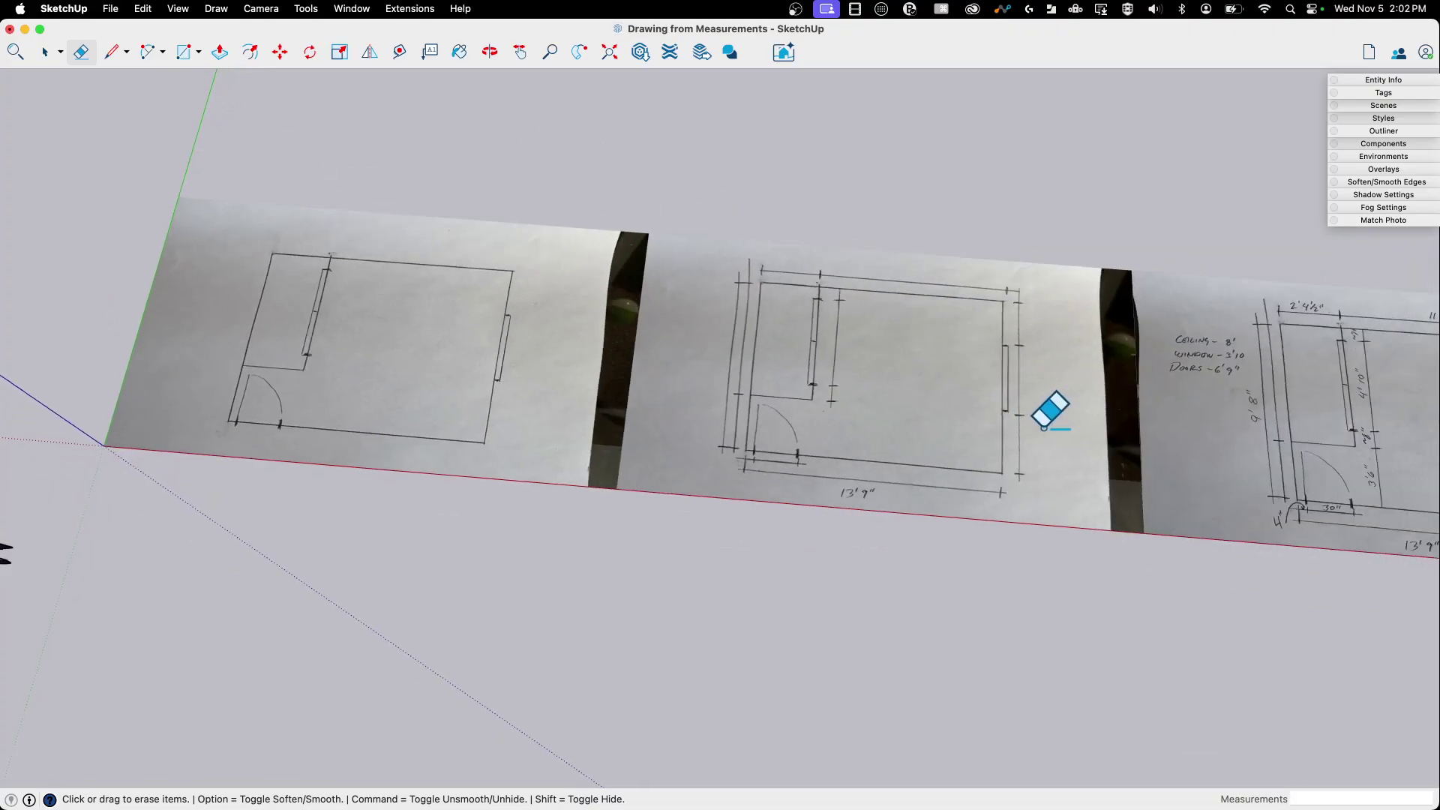
pyautogui.scroll(4, 1047, 300)
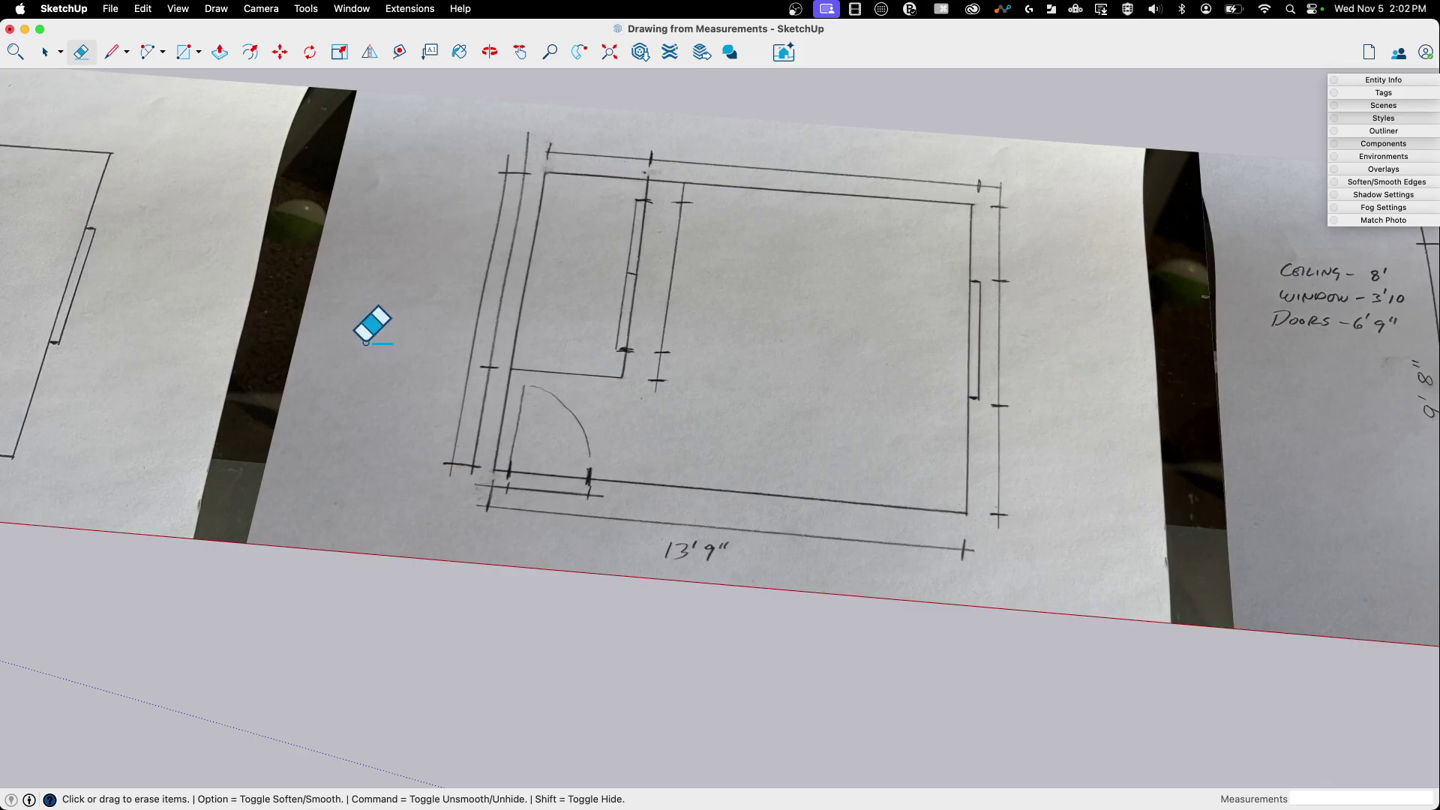
pyautogui.scroll(-3, 366, 341)
pyautogui.moveTo(299, 206); pyautogui.dragTo(524, 322, button='middle')
pyautogui.scroll(4, 910, 270)
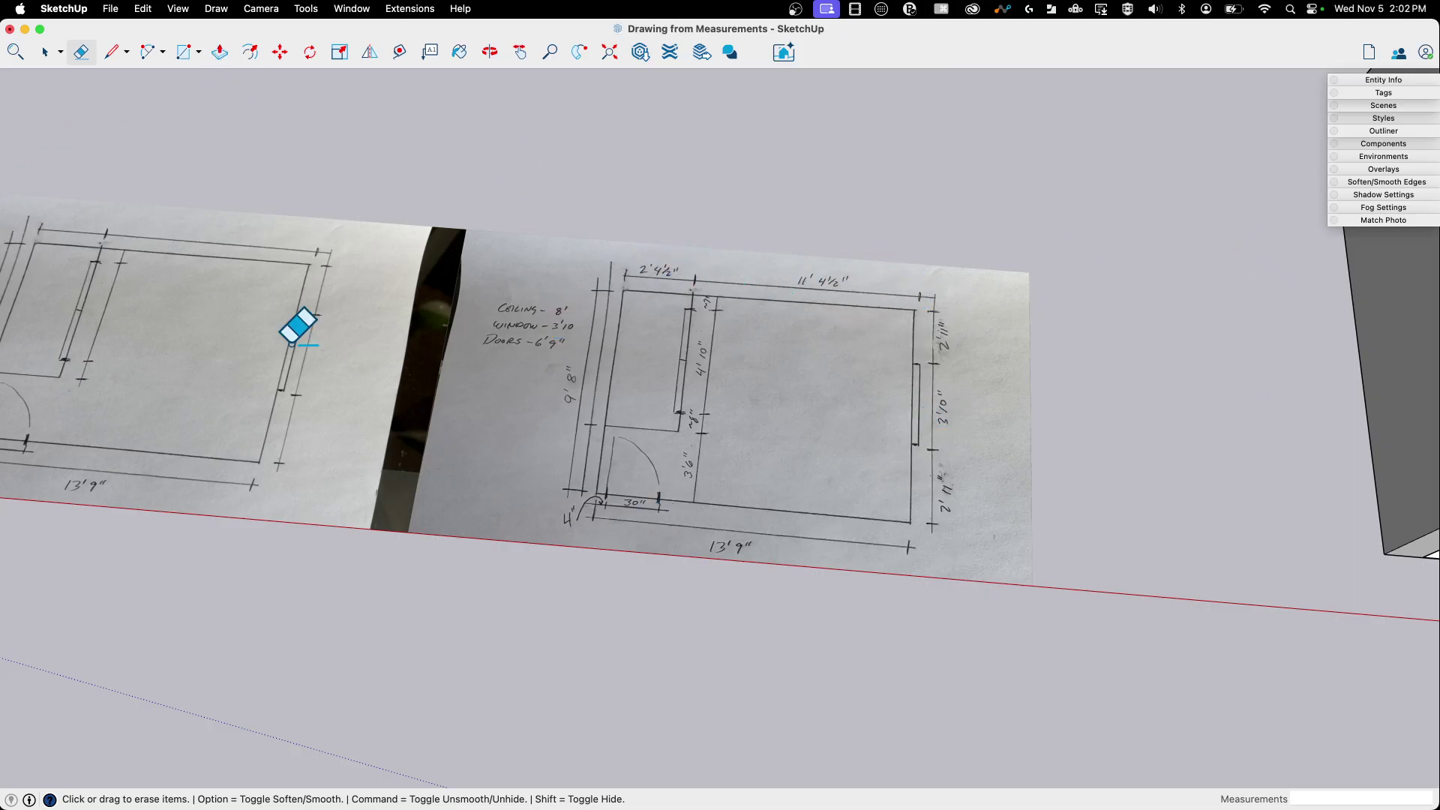
pyautogui.scroll(-5, 292, 343)
pyautogui.moveTo(660, 637); pyautogui.dragTo(663, 579, button='middle')
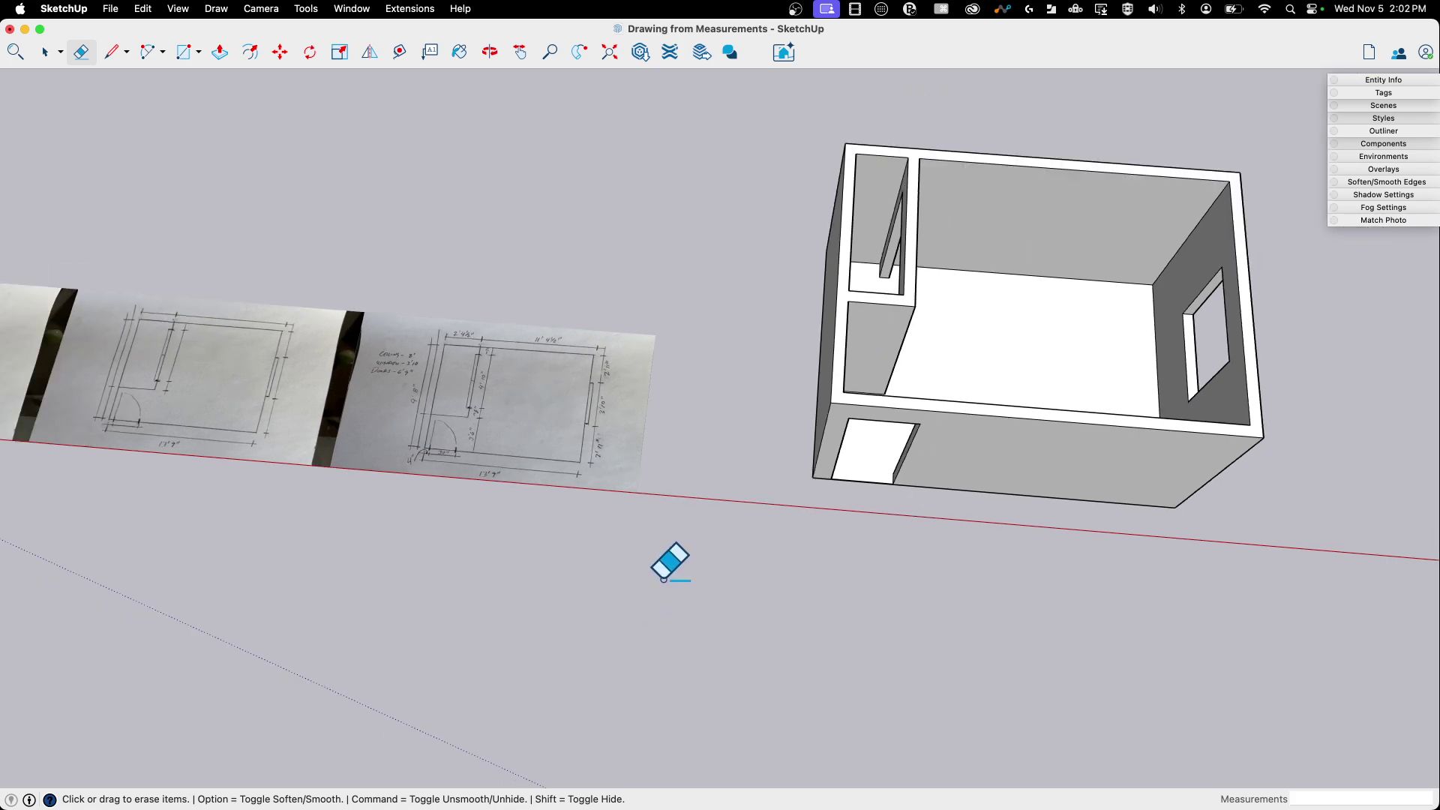
pyautogui.scroll(5, 600, 420)
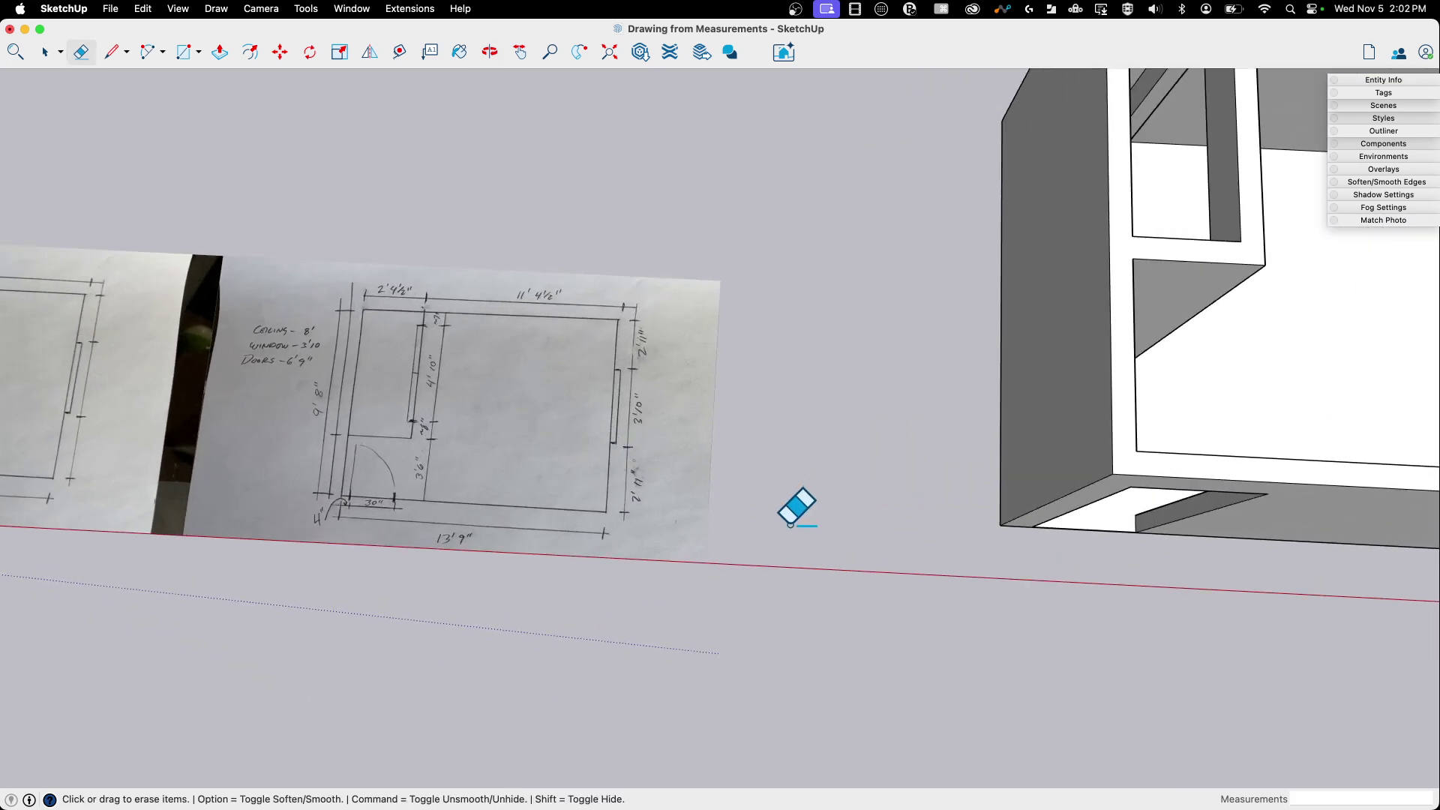
pyautogui.moveTo(790, 523); pyautogui.dragTo(615, 307, button='middle')
pyautogui.scroll(-3, 370, 215)
pyautogui.scroll(-2, 207, 390)
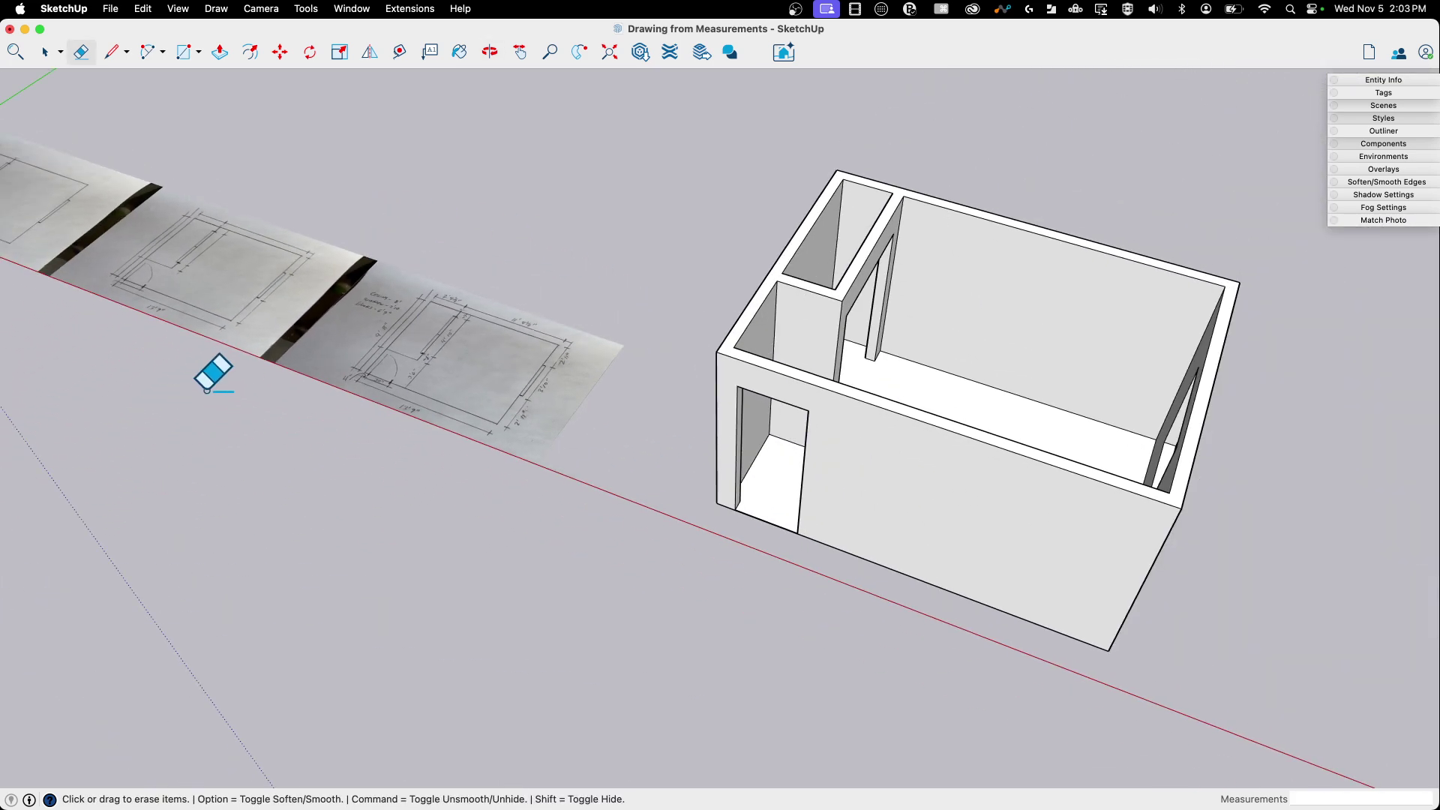
pyautogui.moveTo(958, 570)
pyautogui.mouseDown(button='middle')
pyautogui.moveTo(980, 552)
pyautogui.moveTo(813, 421)
pyautogui.moveTo(829, 426)
pyautogui.mouseUp(button='middle')
pyautogui.scroll(3, 481, 336)
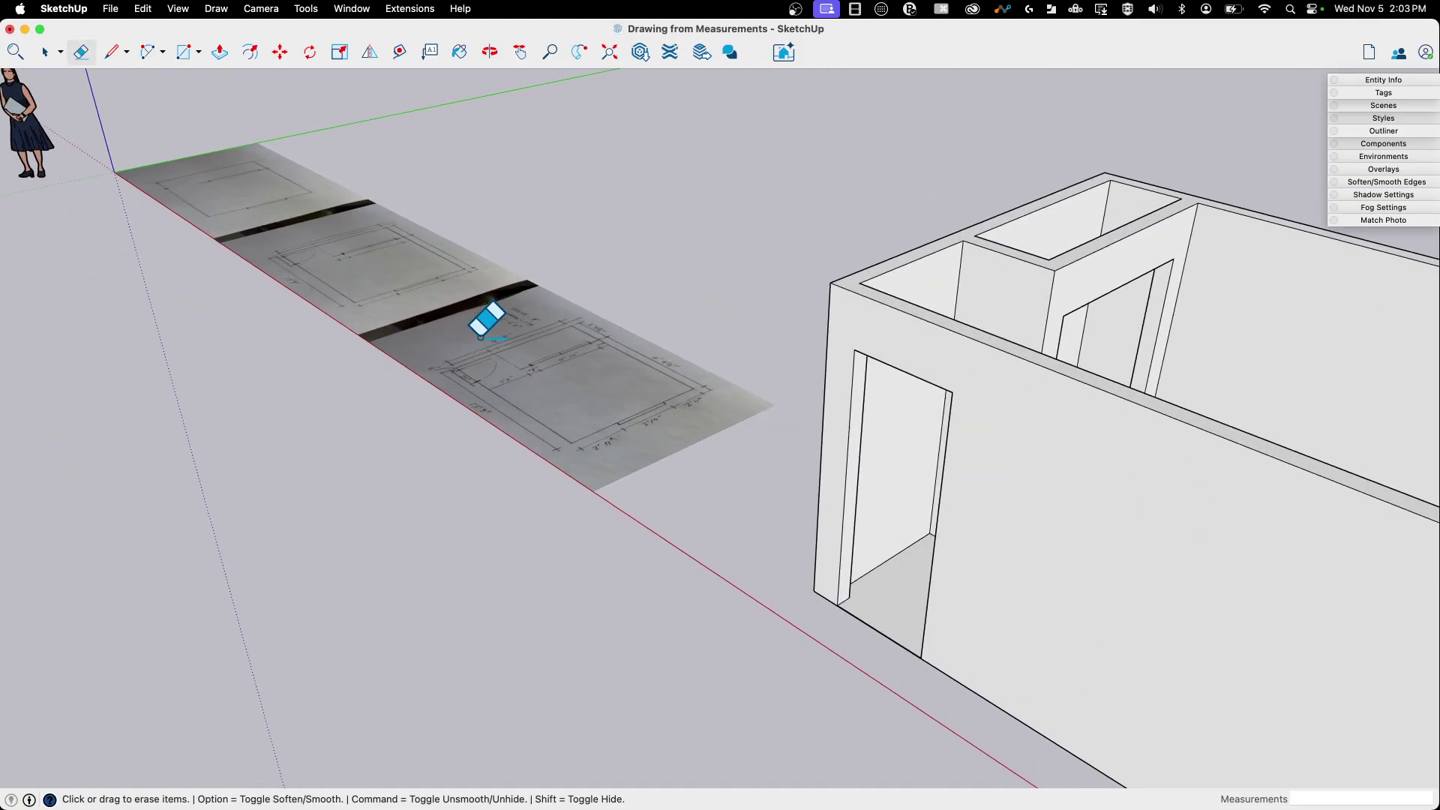
pyautogui.moveTo(489, 309); pyautogui.dragTo(611, 508, button='middle')
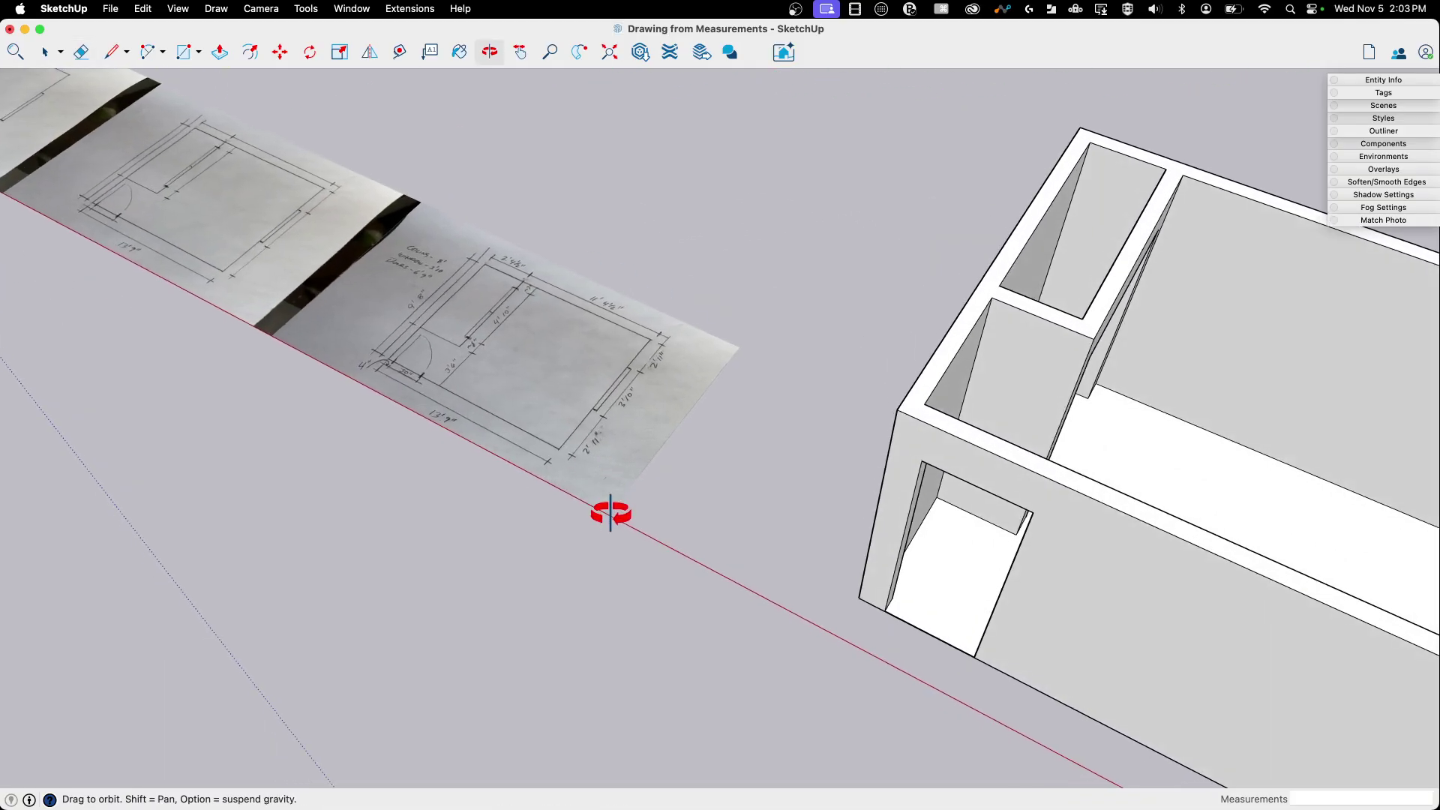
pyautogui.scroll(-4, 402, 383)
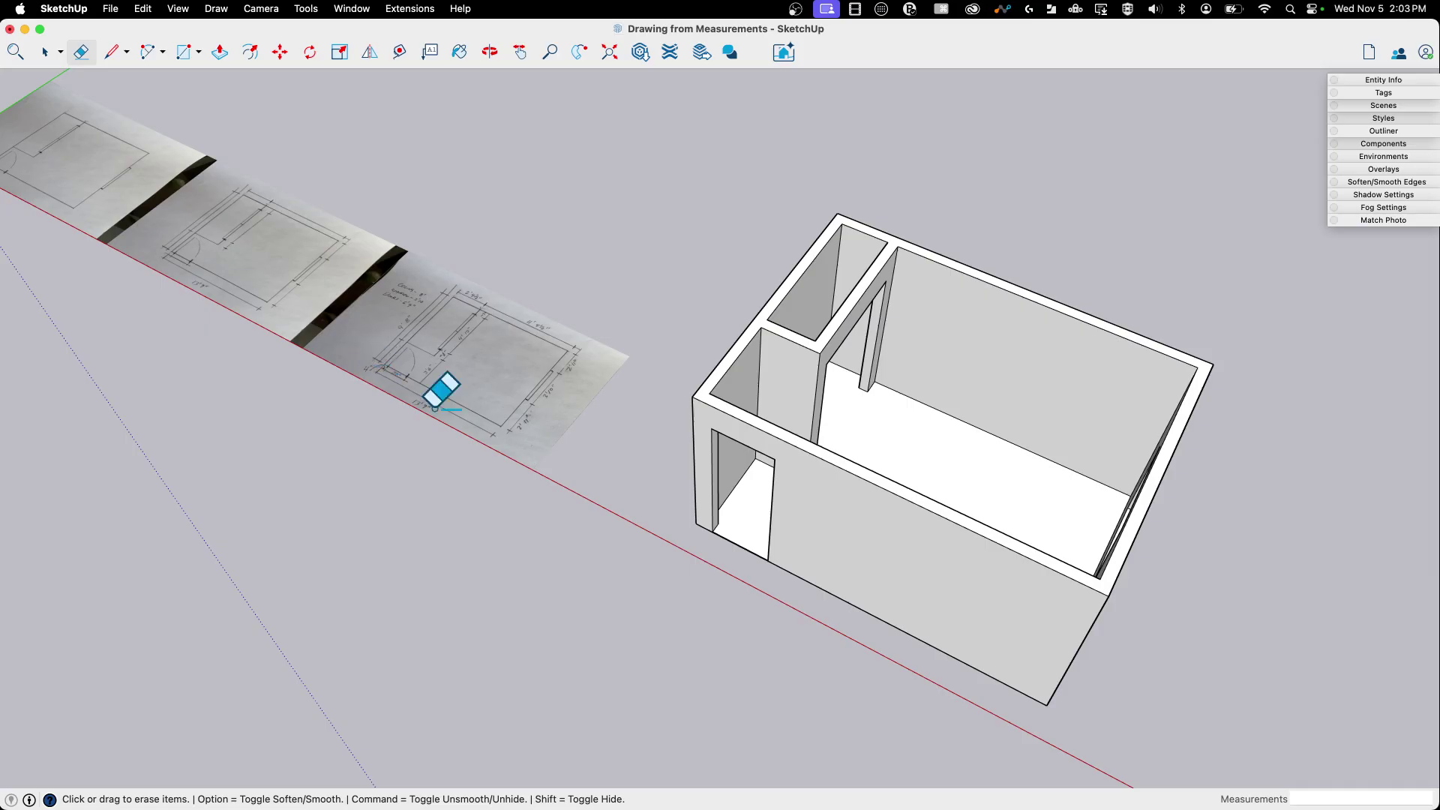
pyautogui.moveTo(440, 389); pyautogui.dragTo(1146, 673, button='middle')
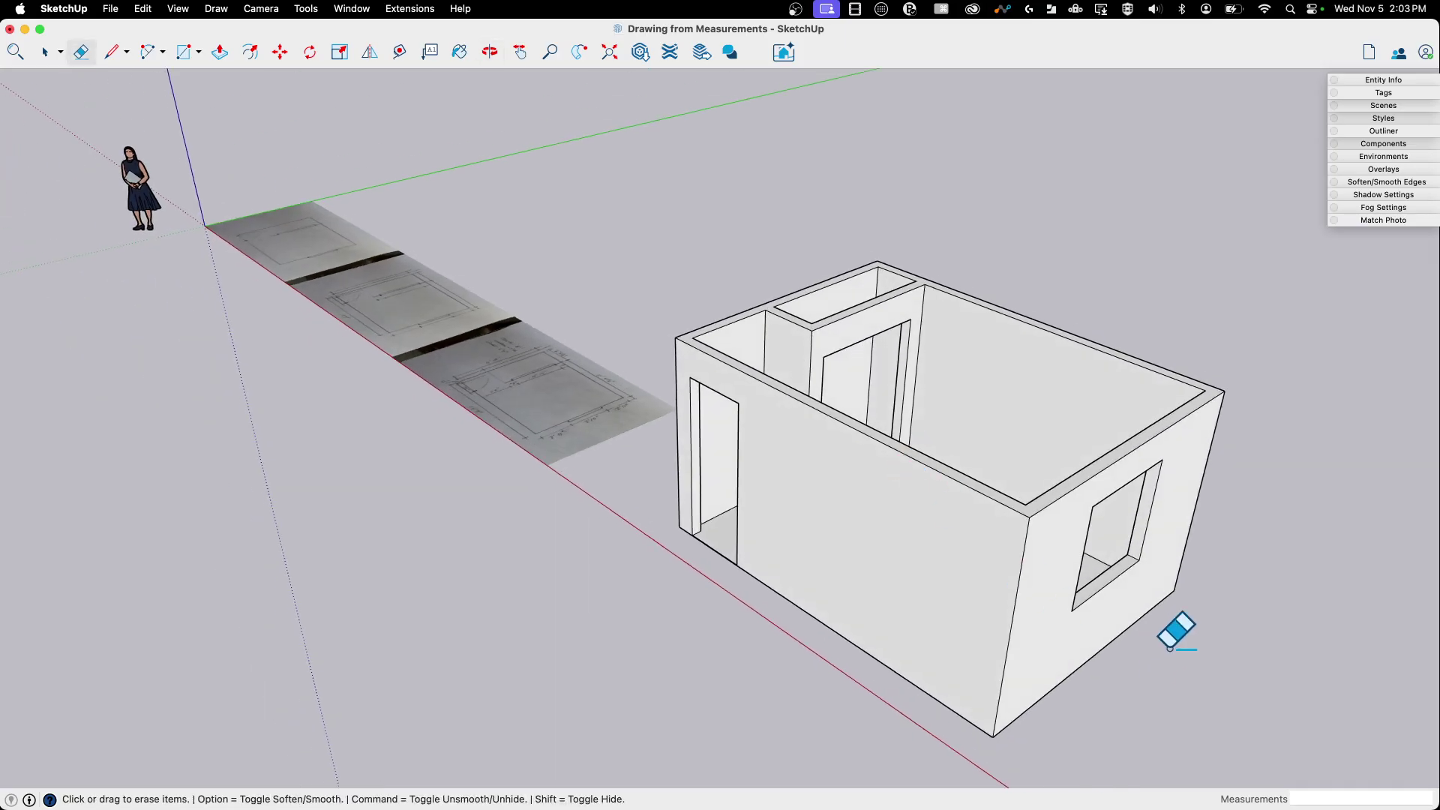